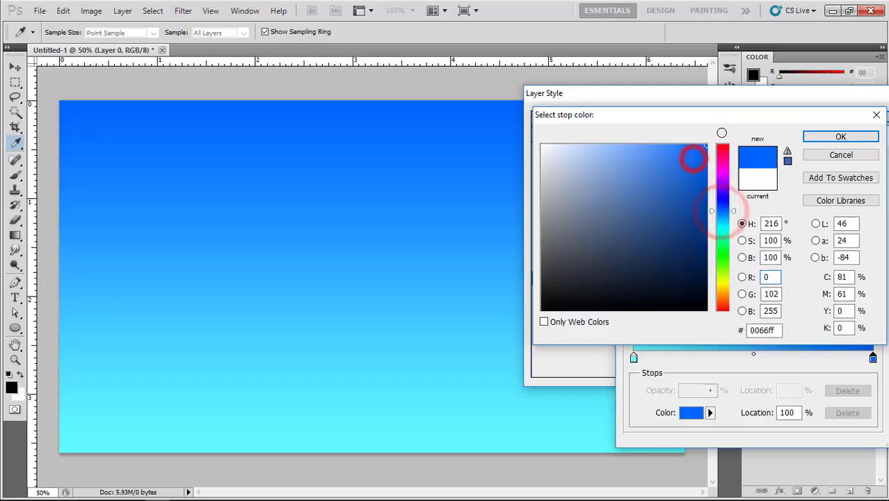
# Step: Accept 0066ff for the gradient's end stop and add a middle stop of the same blue about two-thirds along the gradient
pyautogui.click(832, 140)
pyautogui.click(804, 357)
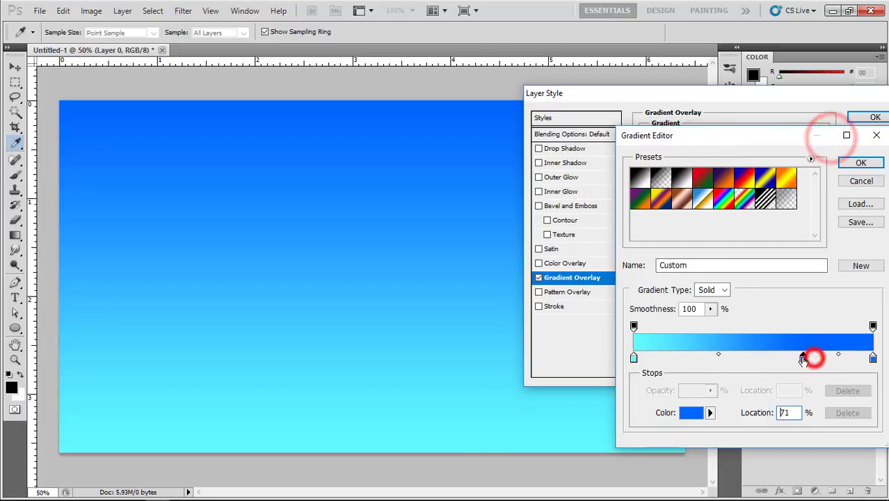
pyautogui.doubleClick(803, 357)
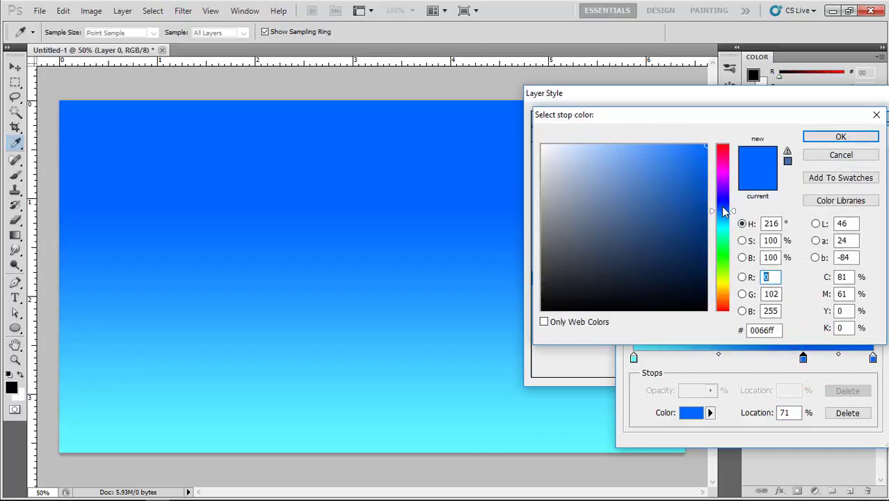
pyautogui.click(841, 138)
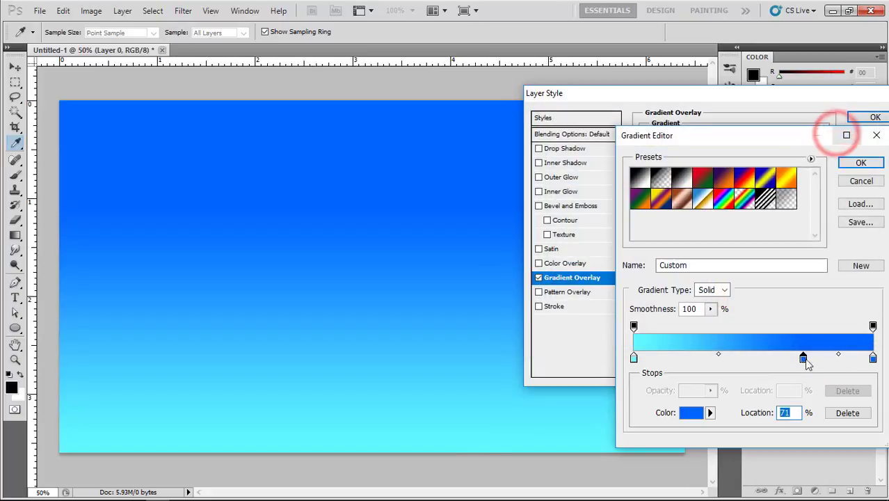
pyautogui.moveTo(804, 357); pyautogui.dragTo(790, 357)
# Step: Darken the gradient's end stop to the navy color 00327c
pyautogui.doubleClick(874, 357)
pyautogui.click(705, 194)
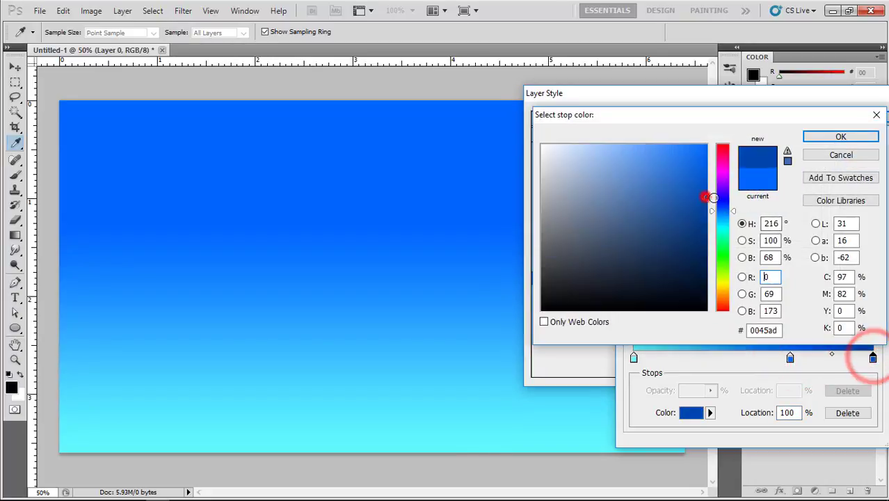
pyautogui.click(696, 214)
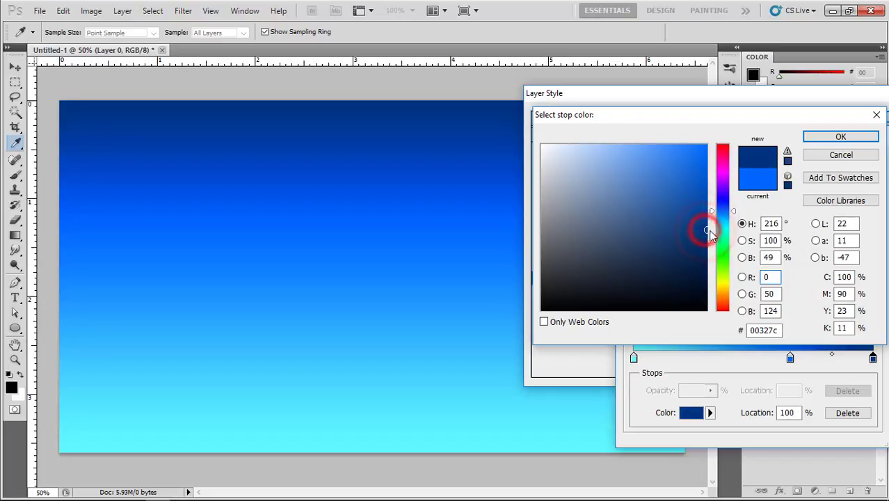
pyautogui.click(835, 137)
# Step: Move the middle gradient stop to 46% and recolor it a deeper blue with a hue of 213°
pyautogui.moveTo(790, 357); pyautogui.dragTo(744, 357)
pyautogui.doubleClick(743, 357)
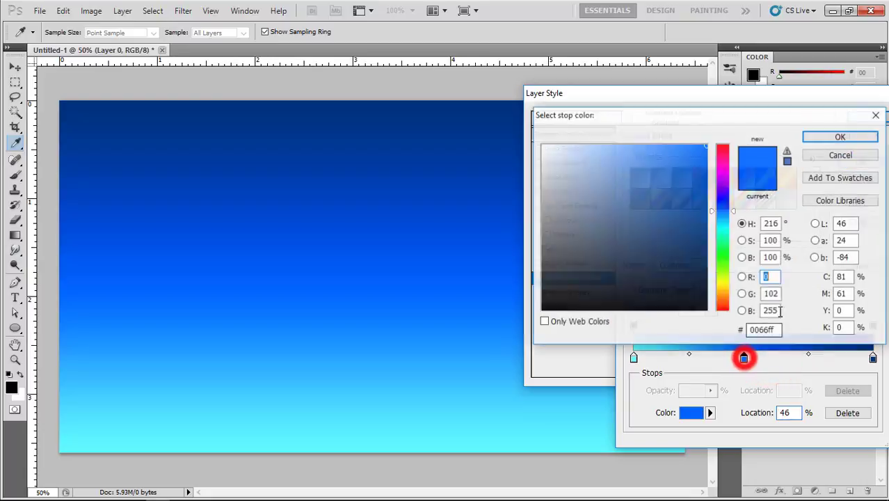
pyautogui.moveTo(727, 216); pyautogui.dragTo(728, 212)
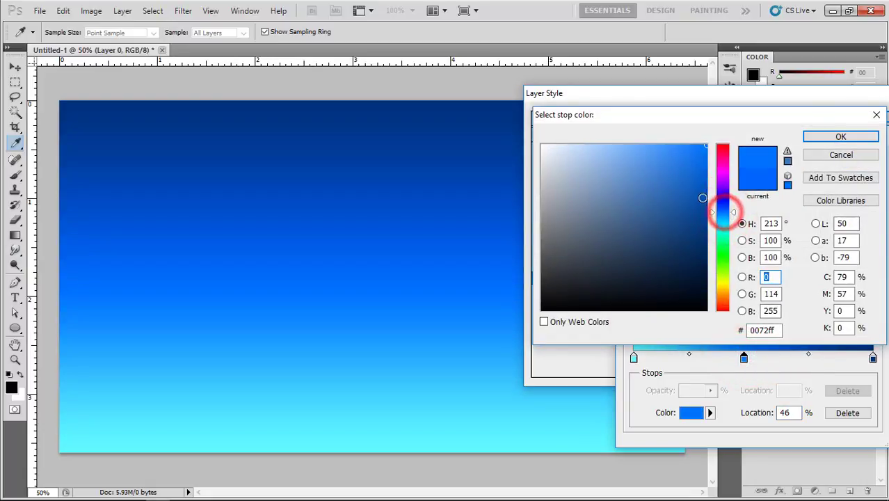
pyautogui.click(702, 197)
pyautogui.click(841, 137)
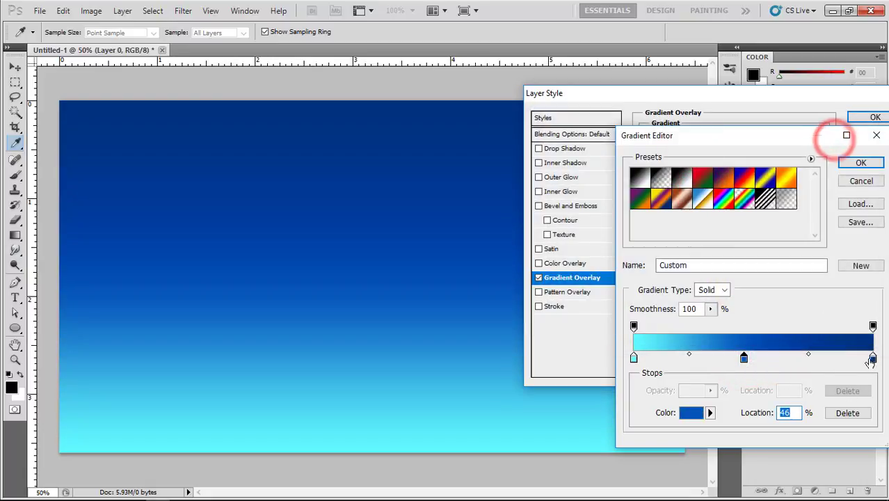
# Step: Set the gradient's end stop to dark blue 003660 and apply the Gradient Overlay to Layer 0
pyautogui.doubleClick(873, 357)
pyautogui.click(721, 216)
pyautogui.moveTo(705, 238); pyautogui.dragTo(706, 242)
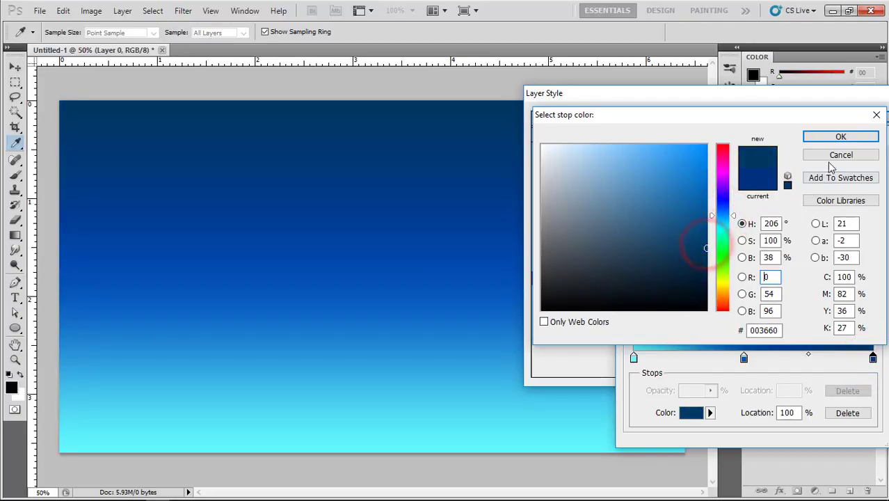
pyautogui.click(834, 137)
pyautogui.click(858, 167)
pyautogui.click(870, 118)
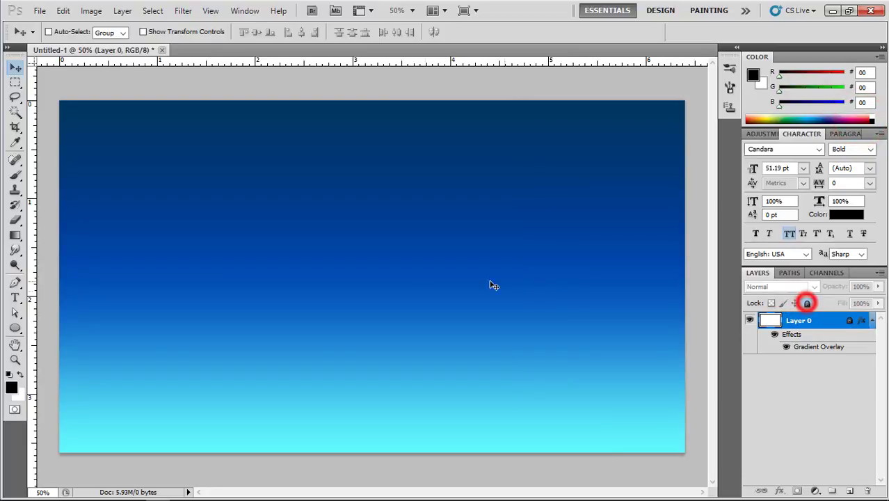
# Step: Shift Layer 0's cyan gradient stop slightly inward, move the middle blue stop to 52%, apply the overlay, and lock the layer
pyautogui.doubleClick(829, 320)
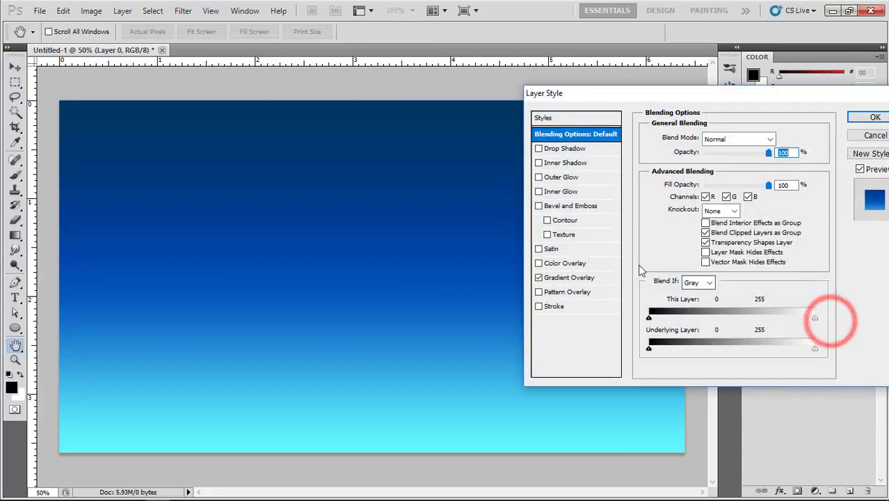
pyautogui.click(572, 277)
pyautogui.click(705, 165)
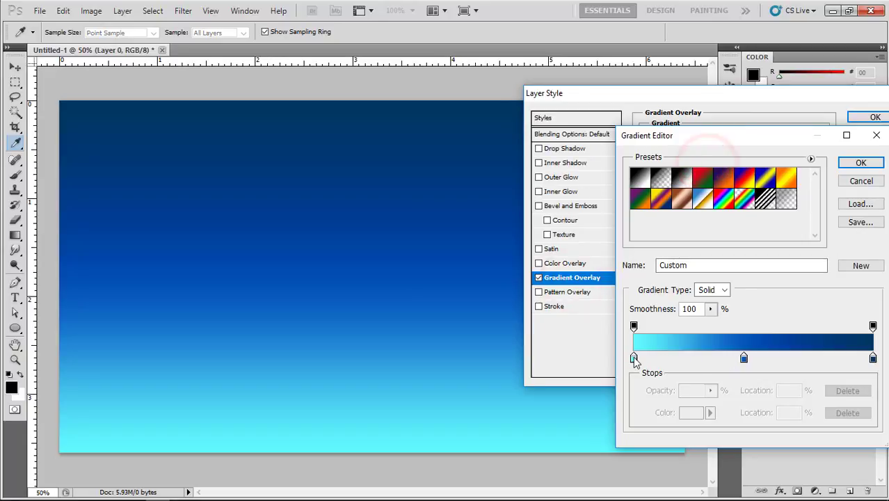
pyautogui.moveTo(634, 357); pyautogui.dragTo(654, 358)
pyautogui.moveTo(743, 358); pyautogui.dragTo(759, 358)
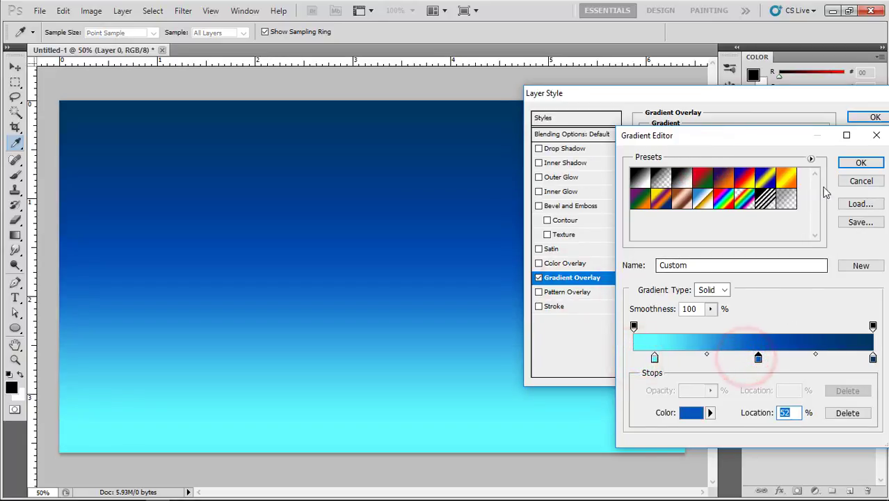
pyautogui.click(861, 162)
pyautogui.click(875, 117)
pyautogui.click(807, 303)
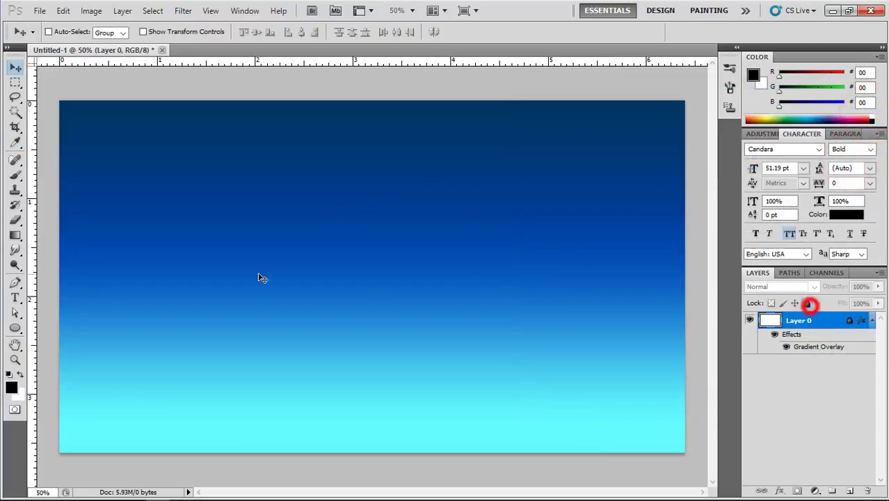
# Step: Choose the Ellipse tool and add an empty layer above Layer 0
pyautogui.click(16, 327)
pyautogui.click(846, 492)
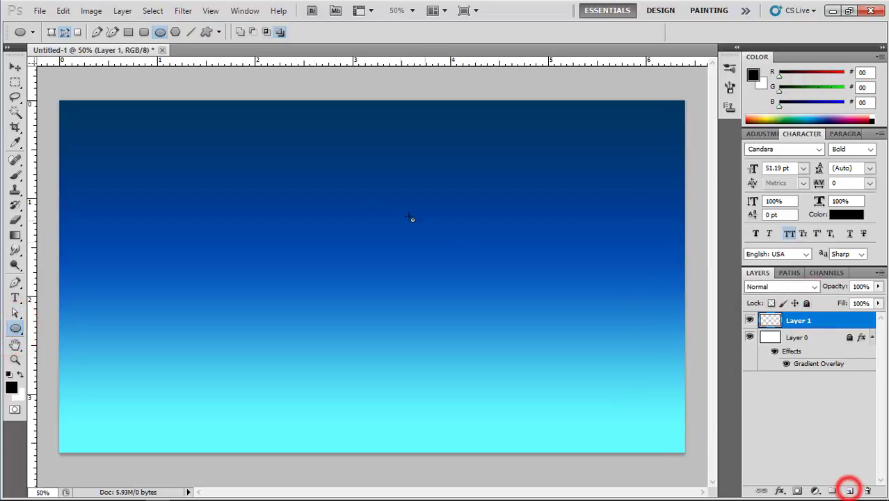
pyautogui.click(384, 205)
pyautogui.moveTo(330, 149); pyautogui.dragTo(437, 257)
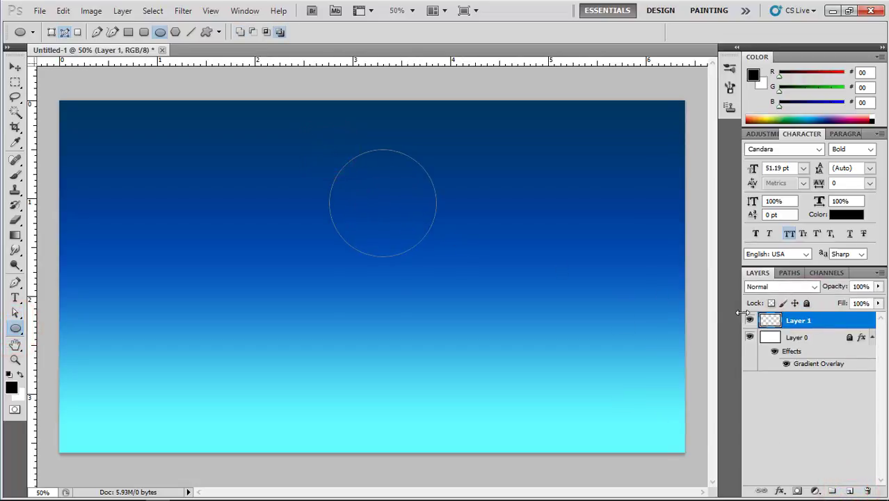
pyautogui.hotkey('ctrl', 'alt', 'z')
# Step: Draw a circle about 1.1 inches wide as a shape layer in the upper middle of the sky and fill it white (ffffff)
pyautogui.click(51, 32)
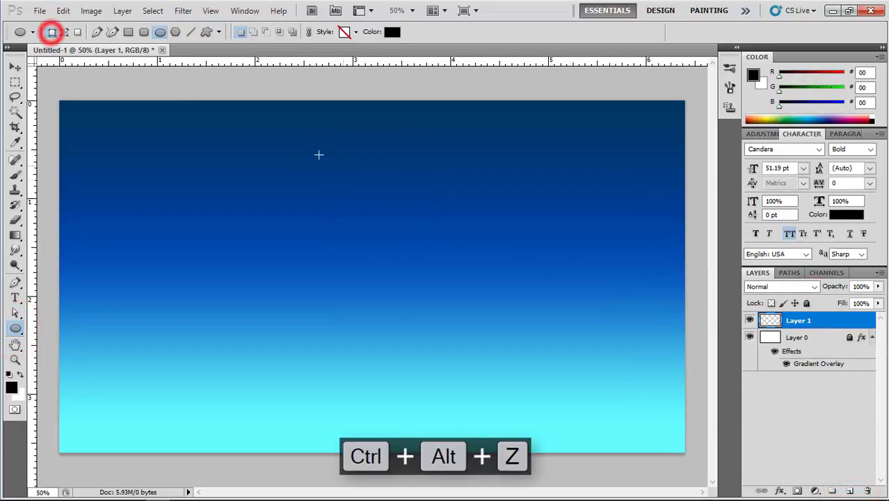
pyautogui.moveTo(308, 147); pyautogui.dragTo(428, 256)
pyautogui.doubleClick(771, 320)
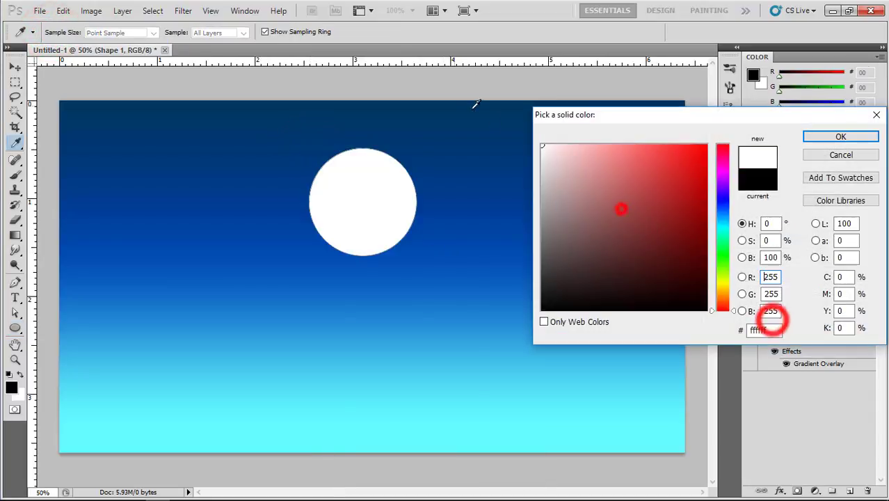
pyautogui.click(840, 135)
# Step: Enable Auto-Select and Show Transform Controls for the Move tool and nudge the white circle slightly up and to the right
pyautogui.click(11, 70)
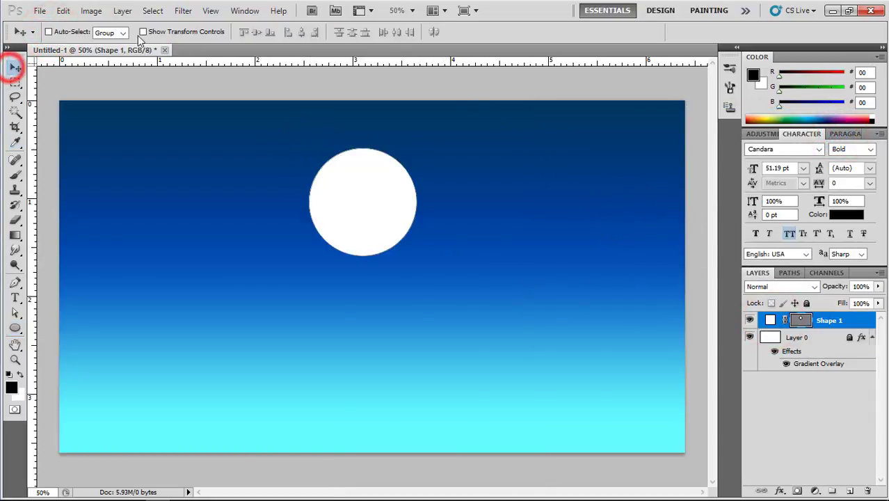
pyautogui.click(142, 32)
pyautogui.click(74, 32)
pyautogui.moveTo(363, 172); pyautogui.dragTo(378, 160)
pyautogui.click(498, 259)
# Step: Set up the Freeform Pen tool with a 0.5 px curve fit and add a new layer above the white circle
pyautogui.scroll(6, 397, 171)
pyautogui.click(402, 180)
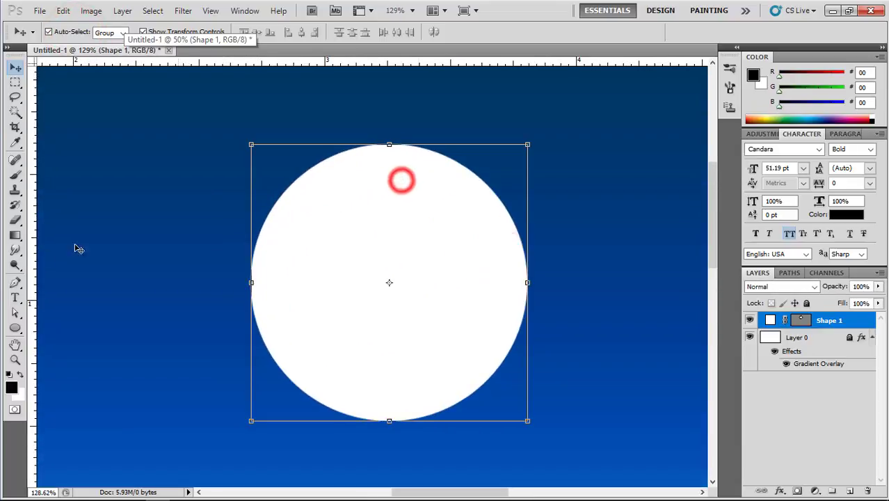
pyautogui.click(16, 282)
pyautogui.click(47, 293)
pyautogui.click(219, 32)
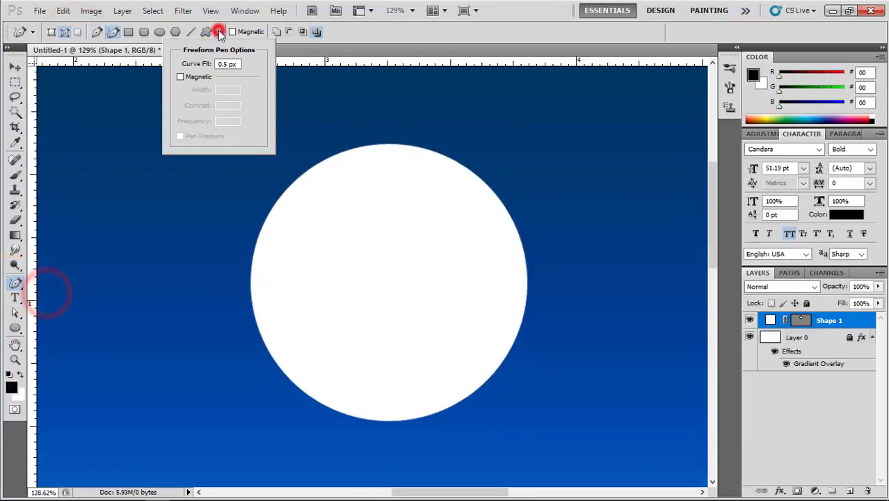
pyautogui.click(221, 64)
pyautogui.moveTo(238, 63); pyautogui.dragTo(209, 64)
pyautogui.click(220, 32)
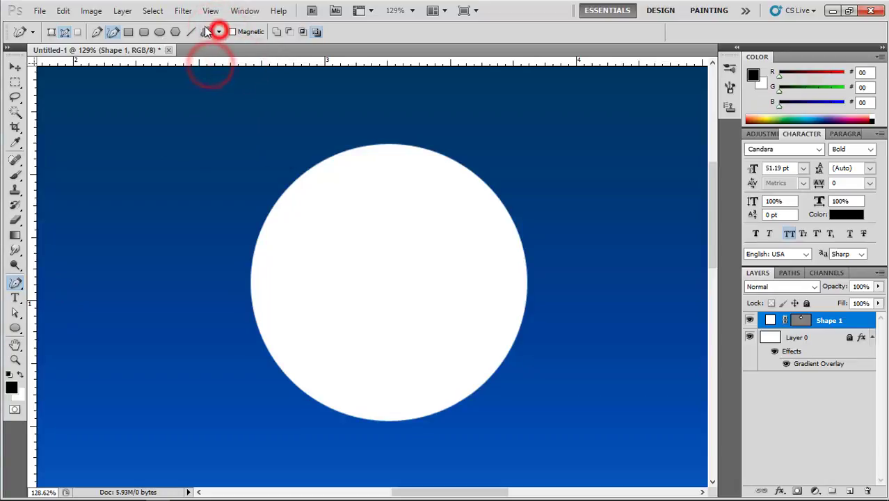
pyautogui.click(851, 491)
pyautogui.scroll(1, 473, 221)
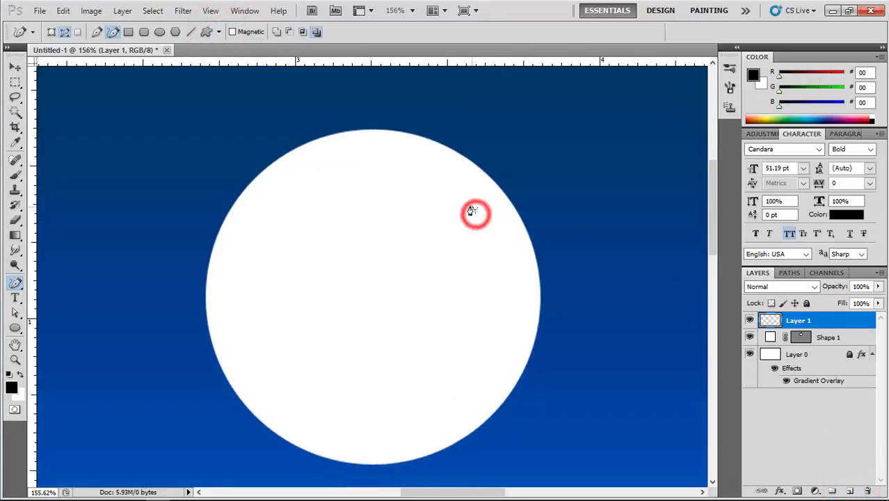
pyautogui.moveTo(472, 211)
pyautogui.mouseDown()
pyautogui.moveTo(455, 184)
pyautogui.moveTo(434, 181)
pyautogui.mouseUp()
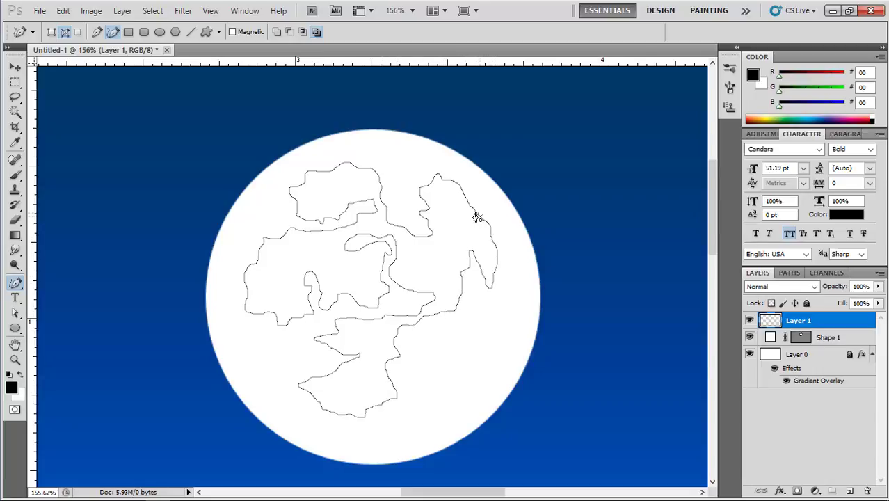
pyautogui.moveTo(476, 214); pyautogui.dragTo(478, 216)
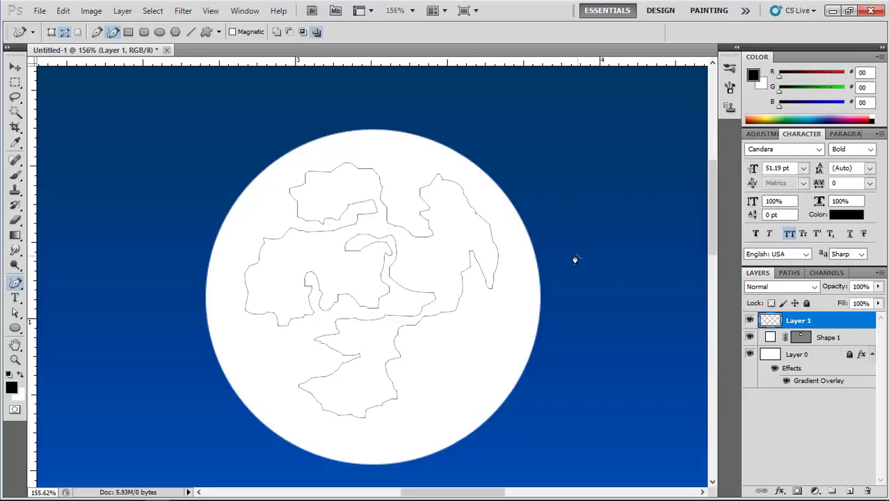
pyautogui.press('Delete')
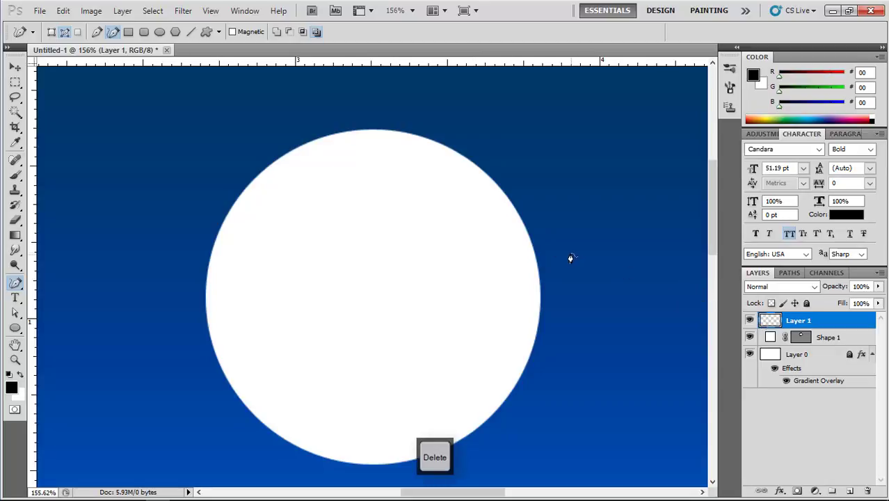
# Step: Draw irregular, connected moon patches inside the white circle as a freeform shape layer, closing the outline at its starting point
pyautogui.click(52, 32)
pyautogui.moveTo(449, 183)
pyautogui.mouseDown()
pyautogui.moveTo(412, 160)
pyautogui.moveTo(370, 173)
pyautogui.mouseUp()
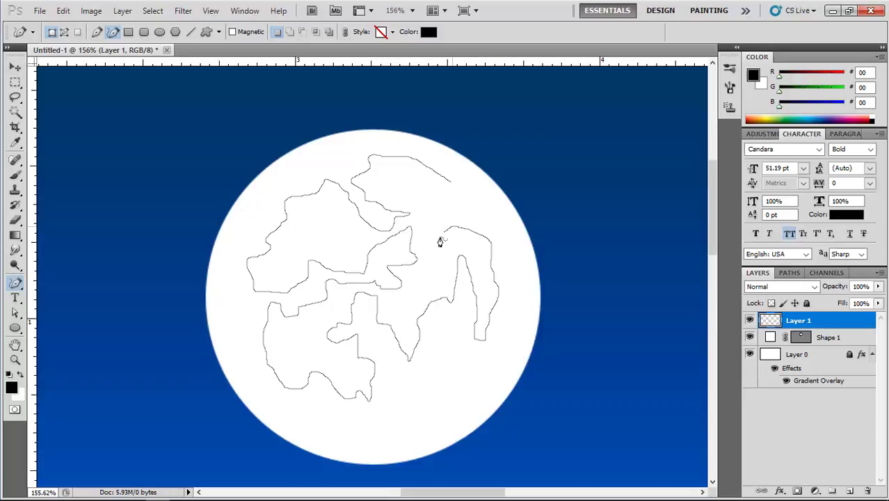
pyautogui.moveTo(446, 180); pyautogui.dragTo(450, 180)
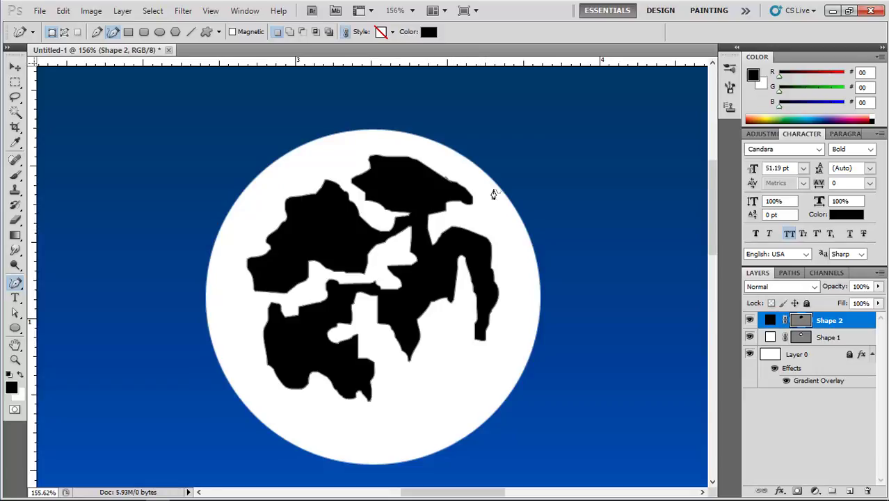
# Step: Change the fill color of the moon patches from black to light gray
pyautogui.doubleClick(770, 318)
pyautogui.moveTo(573, 187)
pyautogui.mouseDown()
pyautogui.moveTo(522, 192)
pyautogui.moveTo(547, 175)
pyautogui.moveTo(532, 166)
pyautogui.mouseUp()
pyautogui.click(721, 206)
pyautogui.click(816, 136)
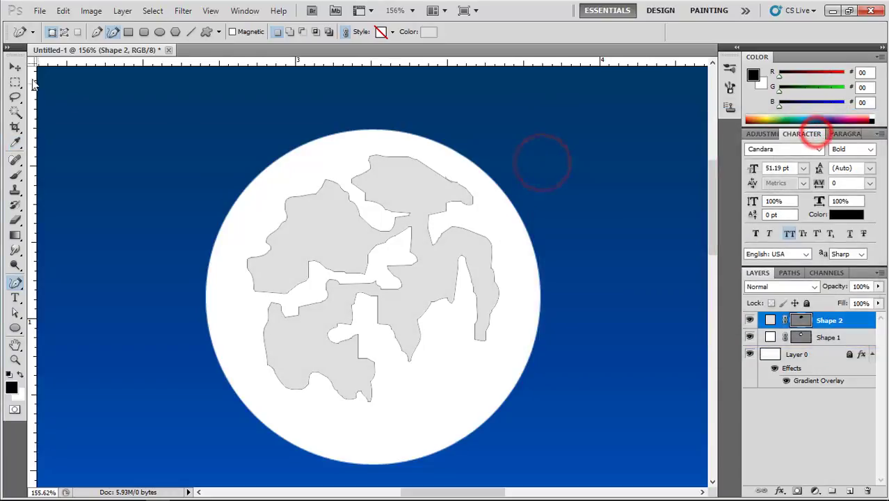
# Step: Scale the gray patches to about 109.6% so they fill more of the white circle, and apply the transformation
pyautogui.click(16, 69)
pyautogui.click(92, 108)
pyautogui.scroll(-5, 432, 214)
pyautogui.scroll(-1, 433, 217)
pyautogui.scroll(3, 387, 185)
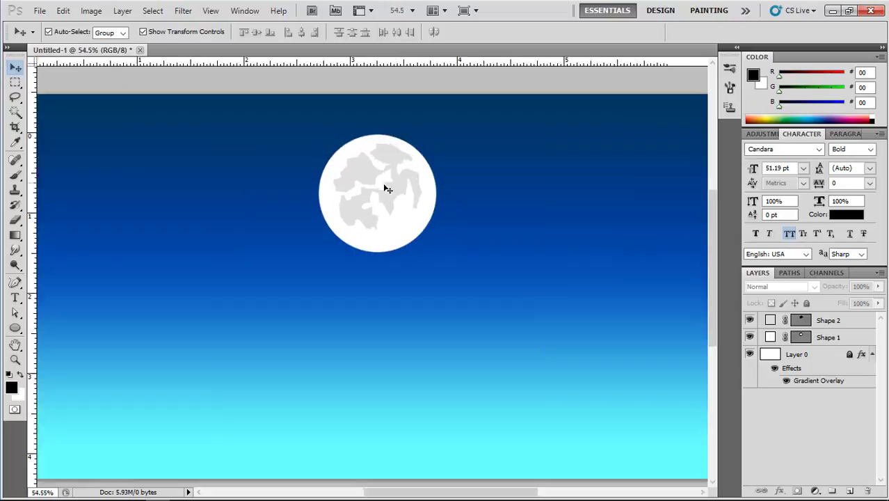
pyautogui.click(389, 196)
pyautogui.moveTo(435, 244); pyautogui.dragTo(441, 248)
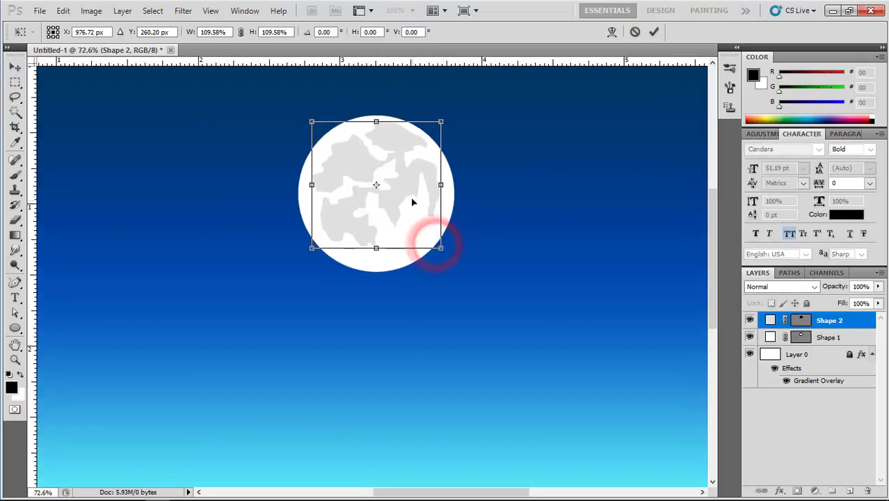
pyautogui.doubleClick(405, 188)
pyautogui.click(494, 175)
pyautogui.scroll(-3, 469, 196)
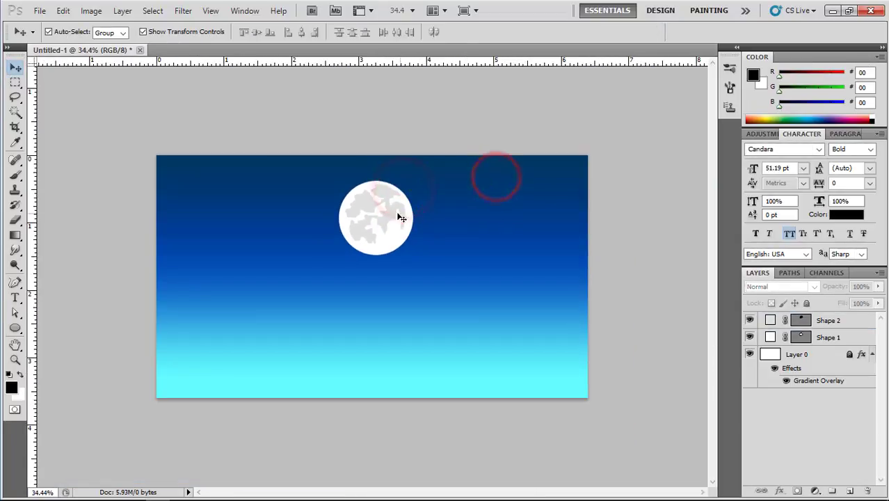
# Step: Lower the opacity of the gray moon patches to 45%
pyautogui.click(391, 208)
pyautogui.moveTo(842, 286); pyautogui.dragTo(812, 292)
pyautogui.click(671, 249)
# Step: Select the white circle and its patches together, enlarge them slightly, and apply the transformation
pyautogui.scroll(3, 391, 183)
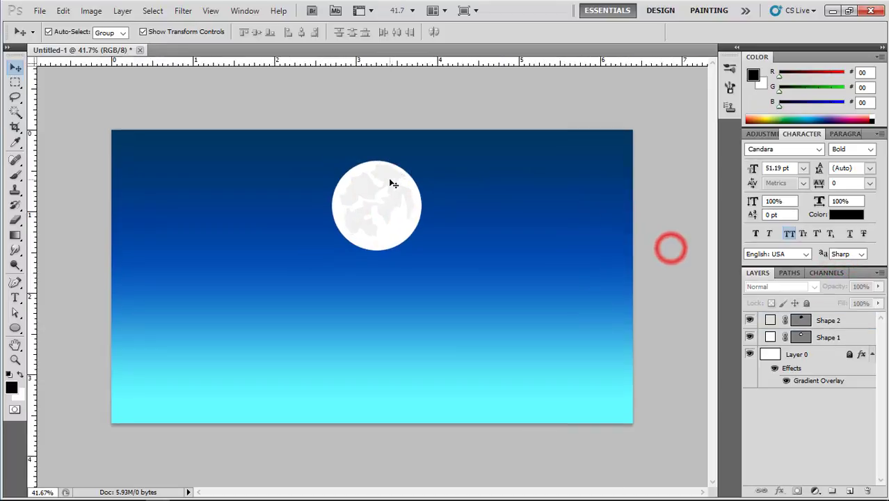
pyautogui.click(410, 223)
pyautogui.moveTo(298, 129); pyautogui.dragTo(392, 189)
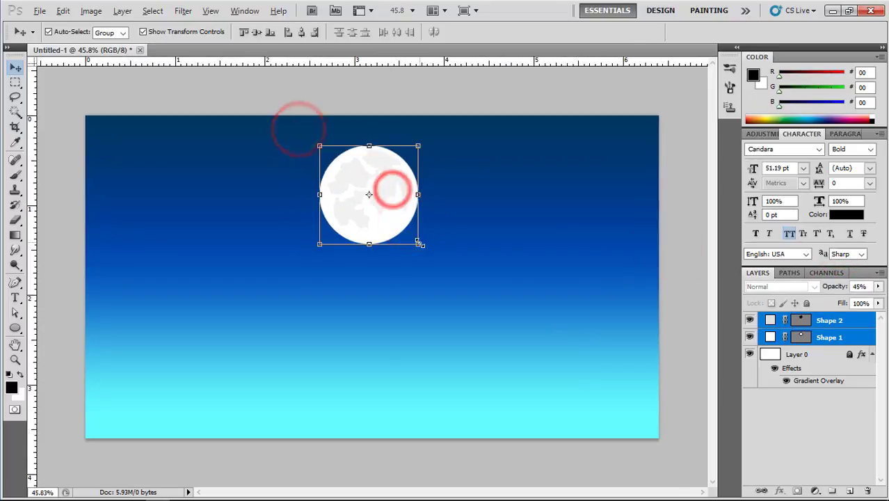
pyautogui.moveTo(419, 244); pyautogui.dragTo(423, 248)
pyautogui.doubleClick(395, 197)
pyautogui.click(460, 201)
pyautogui.scroll(2, 387, 194)
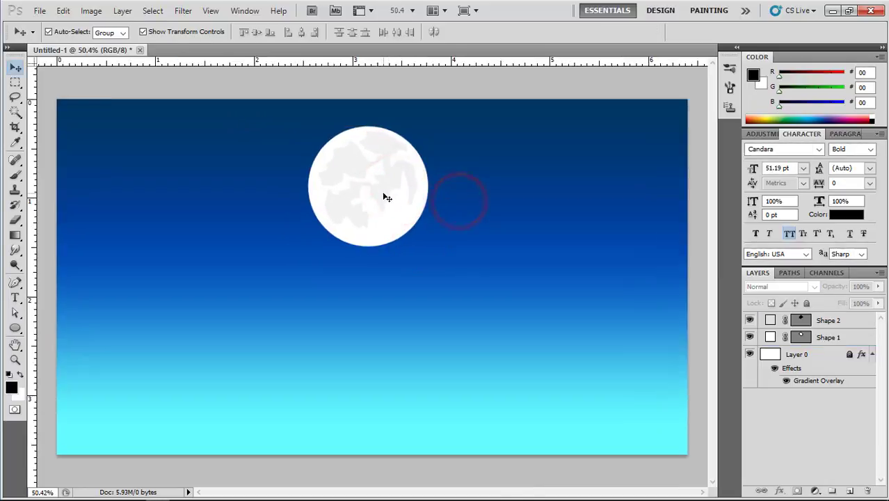
# Step: Activate the Freeform Pen for shape layers and set its color to light gray f1f1f1, sampled from the moon
pyautogui.click(388, 191)
pyautogui.press('p')
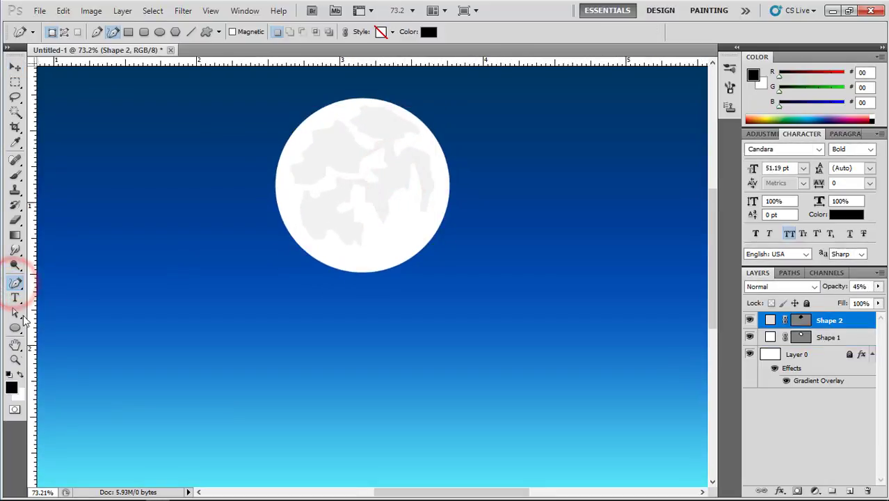
pyautogui.click(11, 386)
pyautogui.click(340, 147)
pyautogui.click(827, 136)
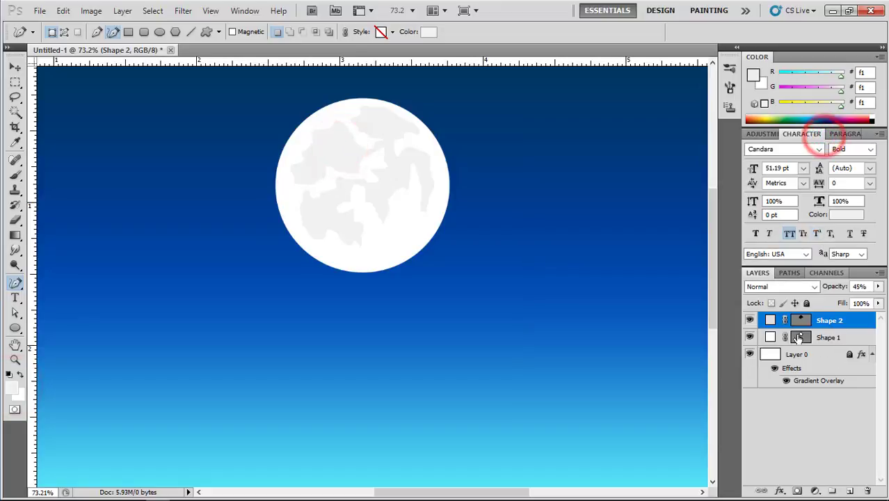
# Step: Draw several small irregular light gray patches in the white gaps of the moon with the Freeform Pen
pyautogui.moveTo(402, 213)
pyautogui.mouseDown()
pyautogui.moveTo(402, 221)
pyautogui.moveTo(408, 197)
pyautogui.mouseUp()
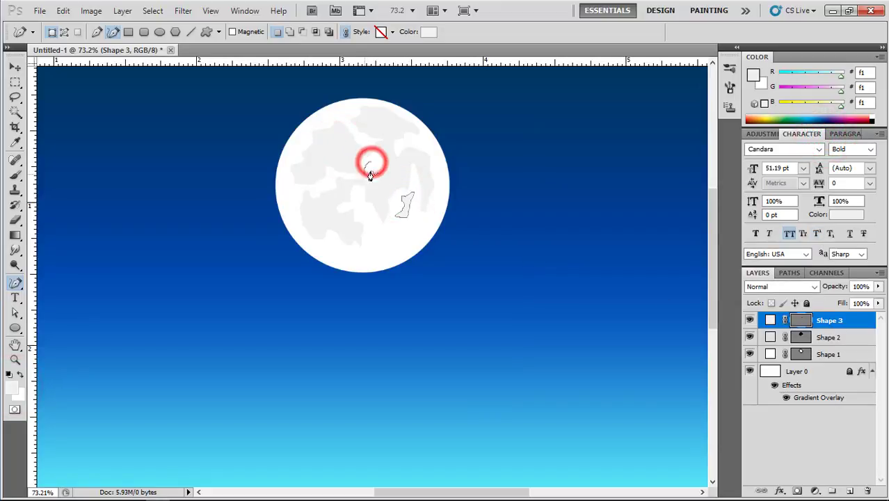
pyautogui.moveTo(370, 174); pyautogui.dragTo(366, 157)
pyautogui.moveTo(358, 135); pyautogui.dragTo(368, 138)
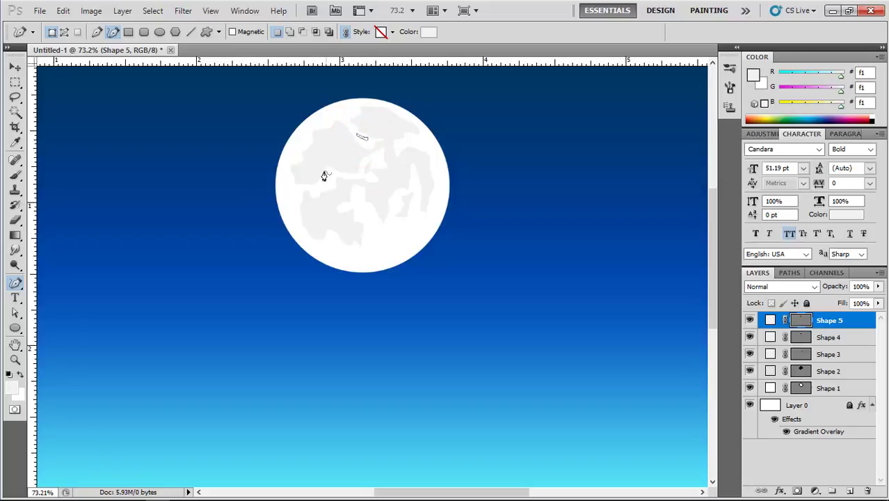
pyautogui.moveTo(320, 191); pyautogui.dragTo(329, 178)
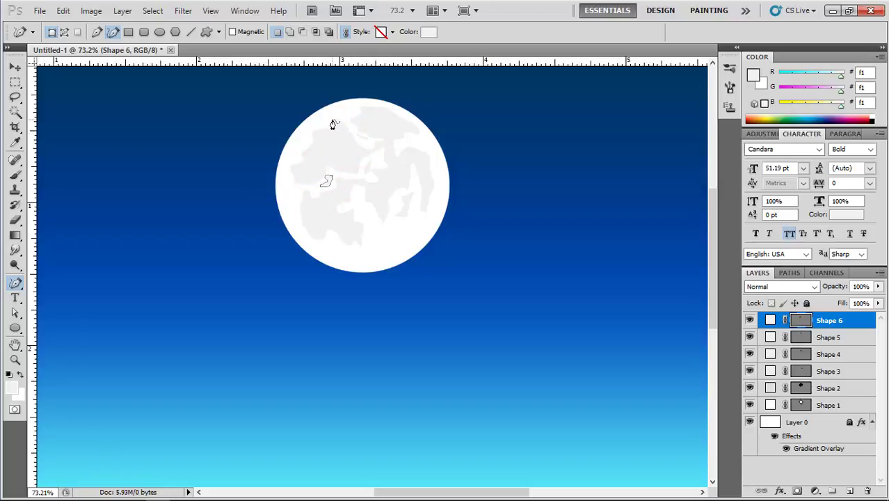
pyautogui.moveTo(335, 124); pyautogui.dragTo(344, 114)
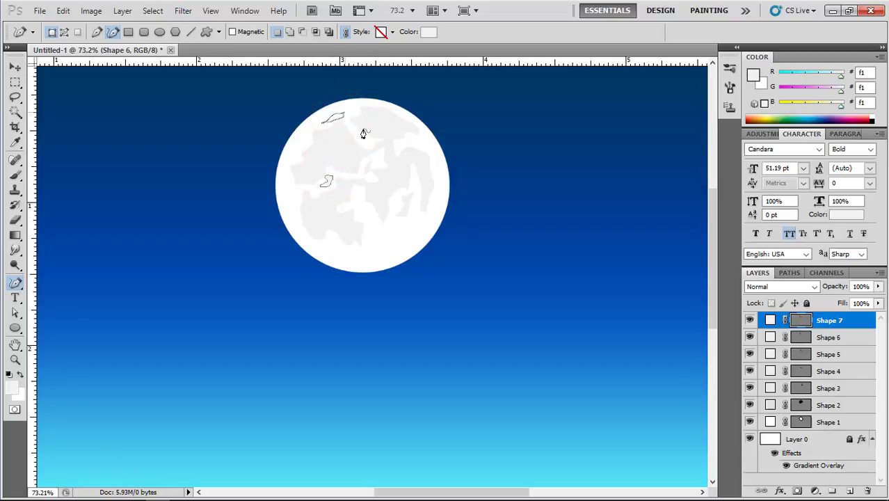
pyautogui.moveTo(375, 167); pyautogui.dragTo(405, 142)
# Step: Select the white circle together with all its patches, shrink them slightly, and apply the transformation
pyautogui.click(21, 70)
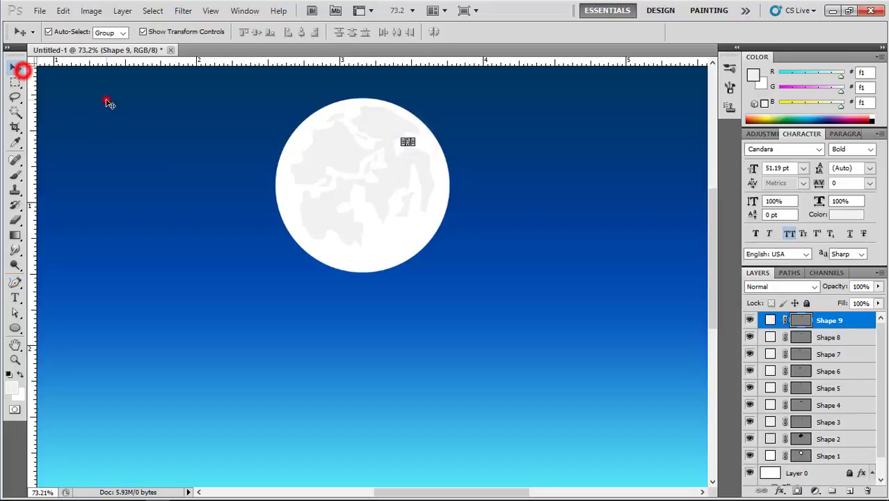
pyautogui.click(107, 101)
pyautogui.hotkey('ctrl', '-')
pyautogui.hotkey('ctrl', '-')
pyautogui.click(471, 200)
pyautogui.hotkey('ctrl', '-')
pyautogui.moveTo(325, 158); pyautogui.dragTo(402, 233)
pyautogui.hotkey('ctrl', 't')
pyautogui.press('Return')
pyautogui.click(484, 237)
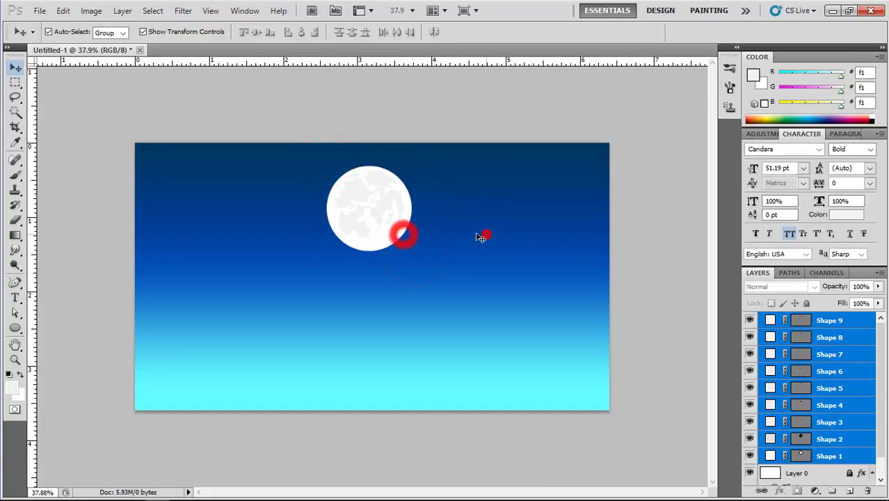
# Step: Group all the moon shapes, and add a new empty layer directly above the gradient background layer
pyautogui.moveTo(311, 156); pyautogui.dragTo(437, 276)
pyautogui.hotkey('ctrl', 'g')
pyautogui.click(797, 337)
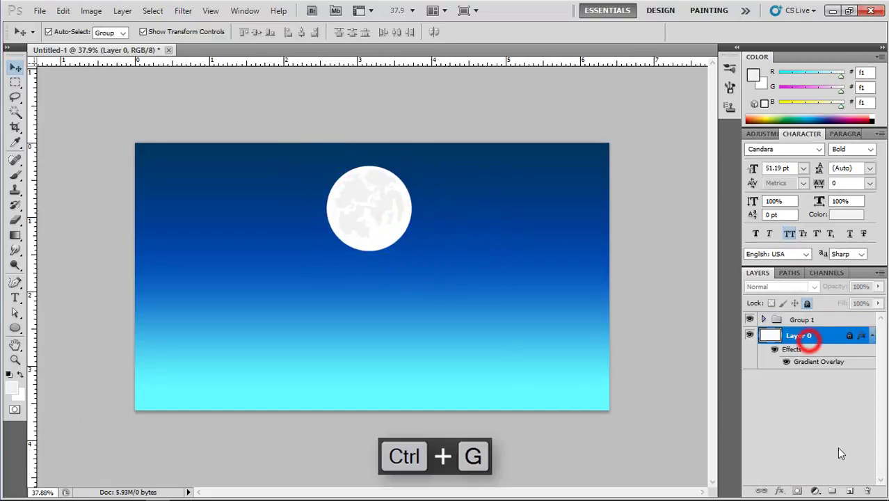
pyautogui.click(850, 491)
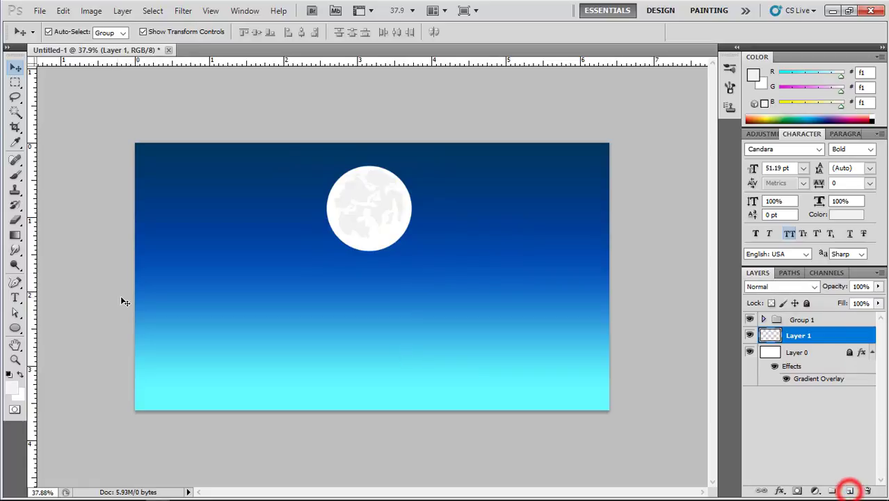
# Step: Paint a single dab below the moon with a soft 250 px brush in cyan 62fbff, sampled from the lower sky
pyautogui.click(14, 175)
pyautogui.click(67, 32)
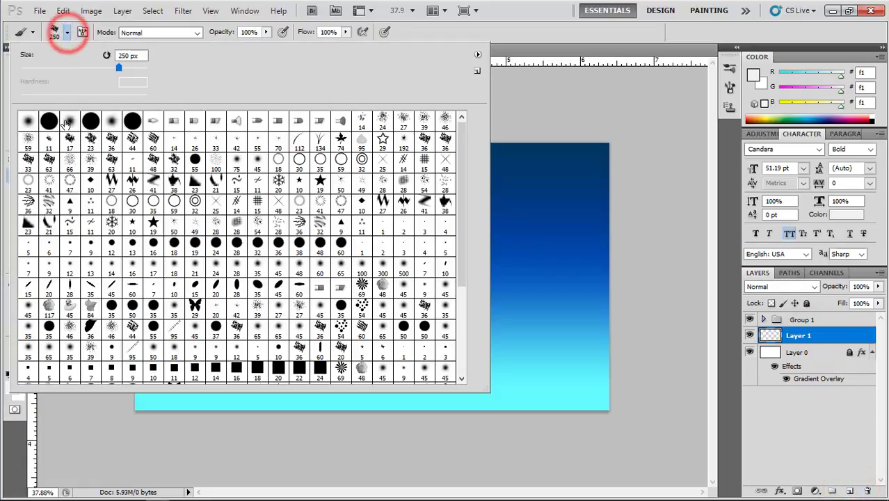
pyautogui.doubleClick(67, 122)
pyautogui.click(11, 378)
pyautogui.click(159, 393)
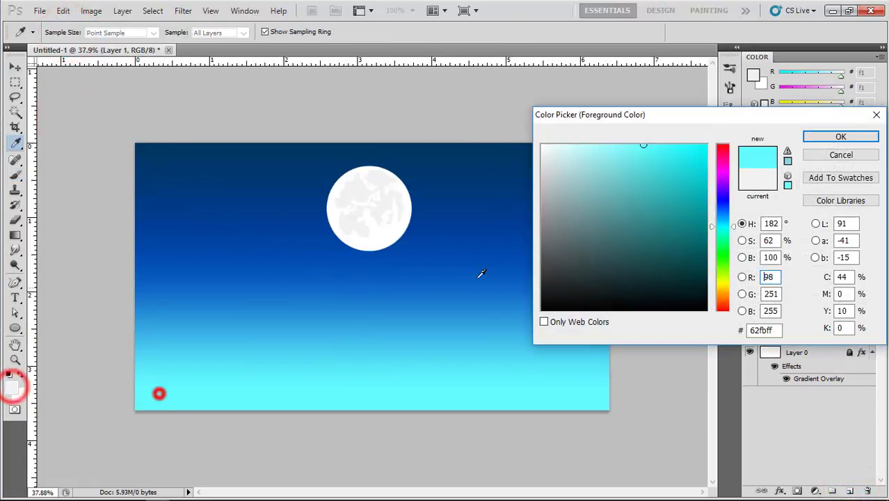
pyautogui.click(841, 136)
pyautogui.click(362, 309)
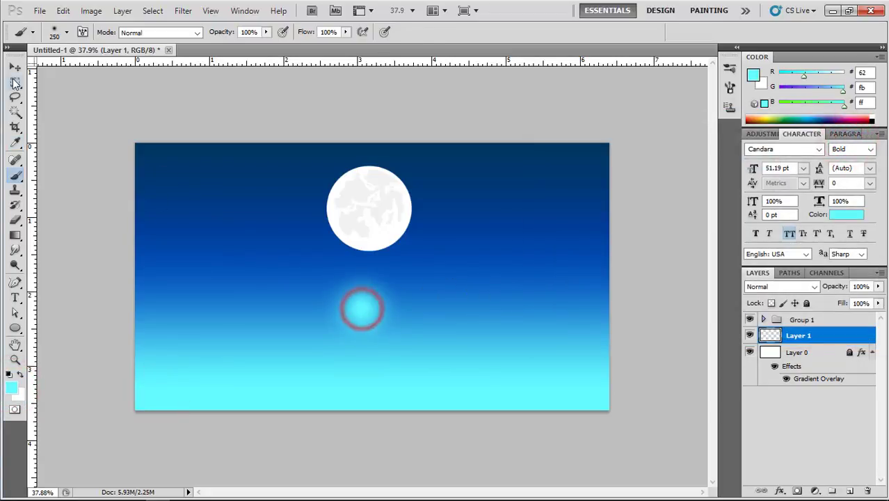
# Step: Enlarge the cyan dab to more than 350%, center it behind the moon as a glow, and apply the transformation
pyautogui.click(15, 72)
pyautogui.moveTo(414, 256); pyautogui.dragTo(518, 195)
pyautogui.moveTo(401, 306); pyautogui.dragTo(415, 215)
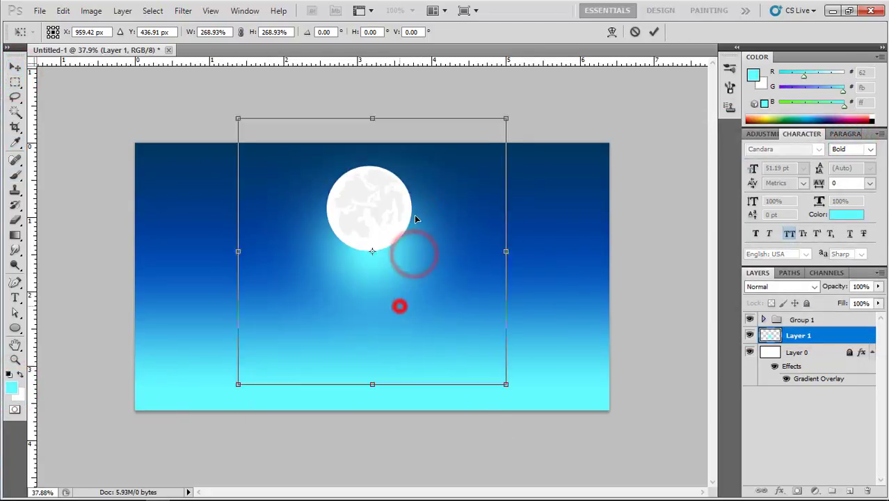
pyautogui.moveTo(506, 358); pyautogui.dragTo(546, 399)
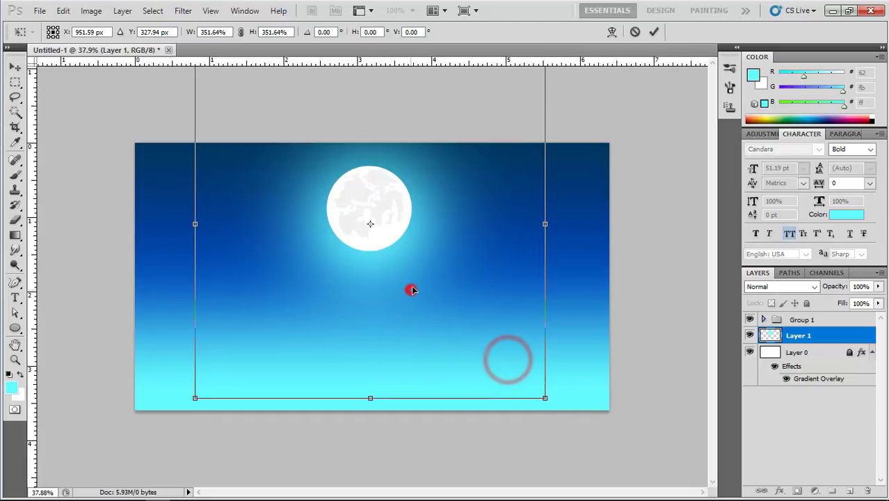
pyautogui.moveTo(412, 290); pyautogui.dragTo(410, 289)
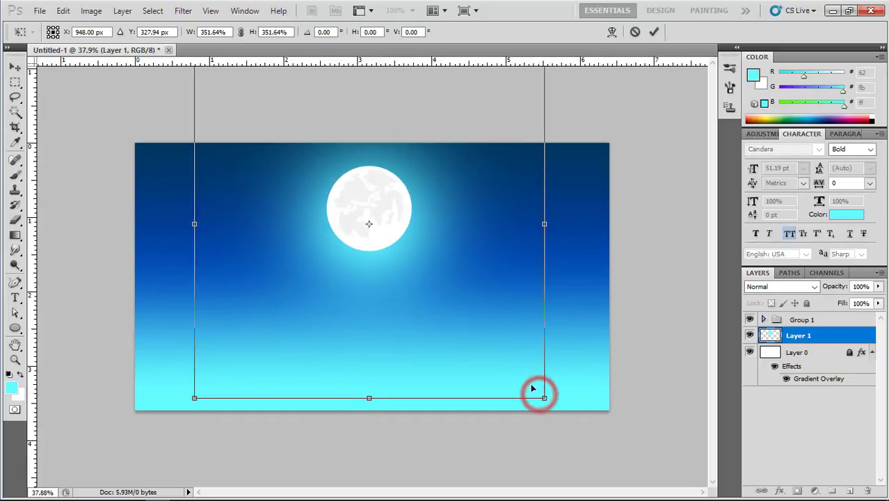
pyautogui.moveTo(544, 398); pyautogui.dragTo(557, 409)
pyautogui.doubleClick(422, 255)
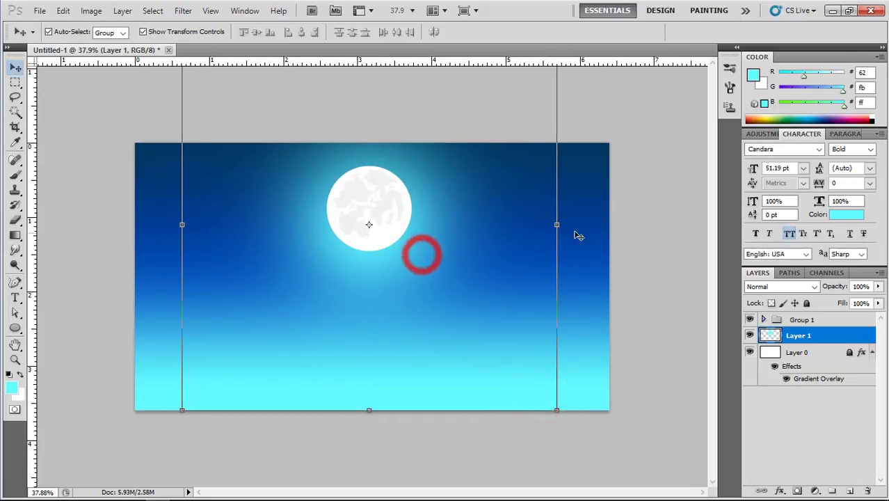
pyautogui.click(634, 217)
pyautogui.scroll(1, 316, 193)
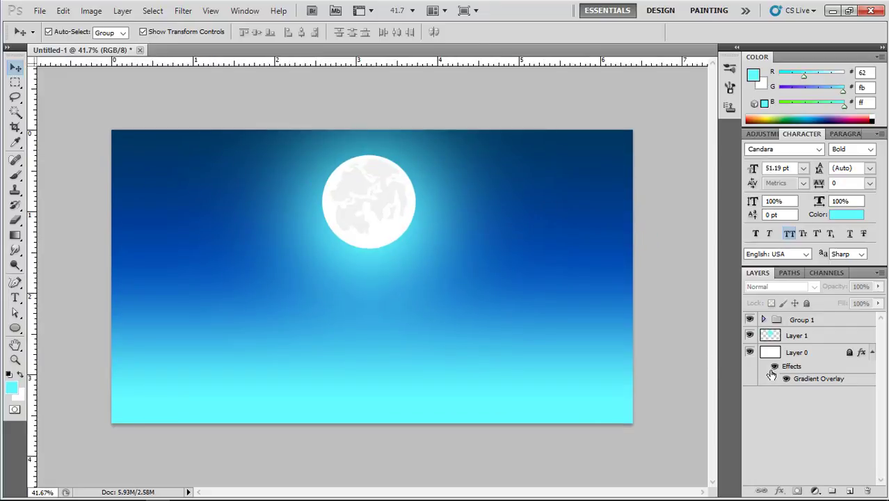
# Step: Draw a closed hill shape with the Pen tool above the background layer, curving from the canvas's left edge down to its lower-right corner
pyautogui.click(798, 352)
pyautogui.click(849, 491)
pyautogui.click(15, 283)
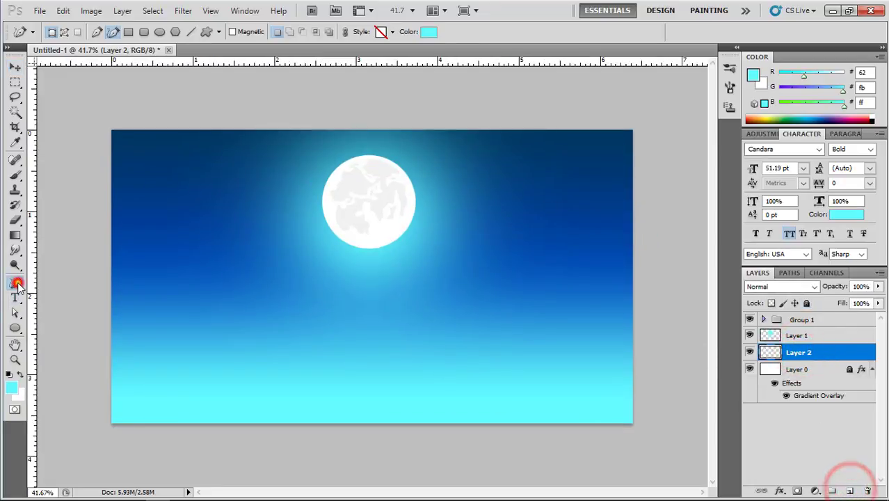
pyautogui.click(34, 280)
pyautogui.hotkey('ctrl', '-')
pyautogui.click(188, 328)
pyautogui.click(552, 380)
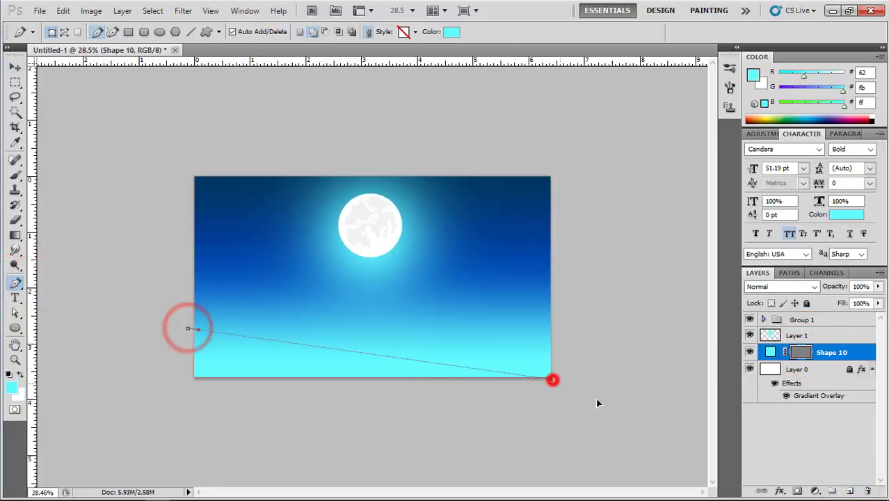
pyautogui.moveTo(596, 402); pyautogui.dragTo(647, 426)
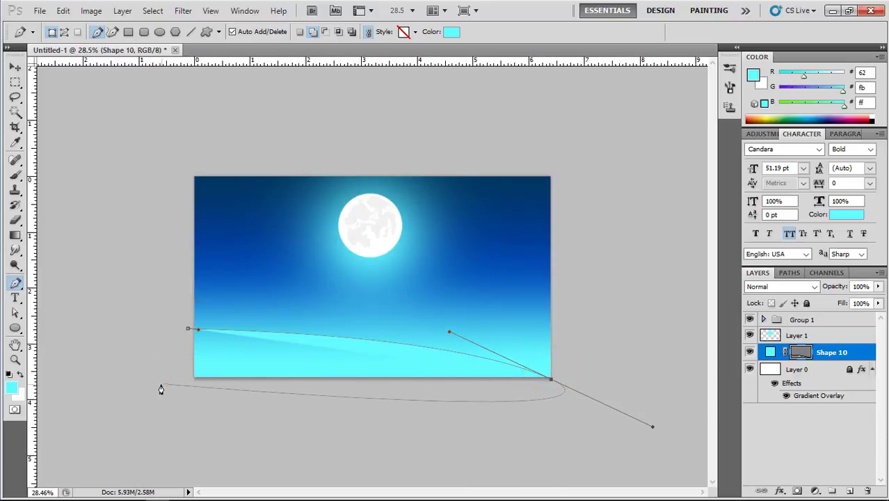
pyautogui.click(186, 327)
# Step: Change the hill's fill color to pale cyan 95fcff
pyautogui.doubleClick(770, 352)
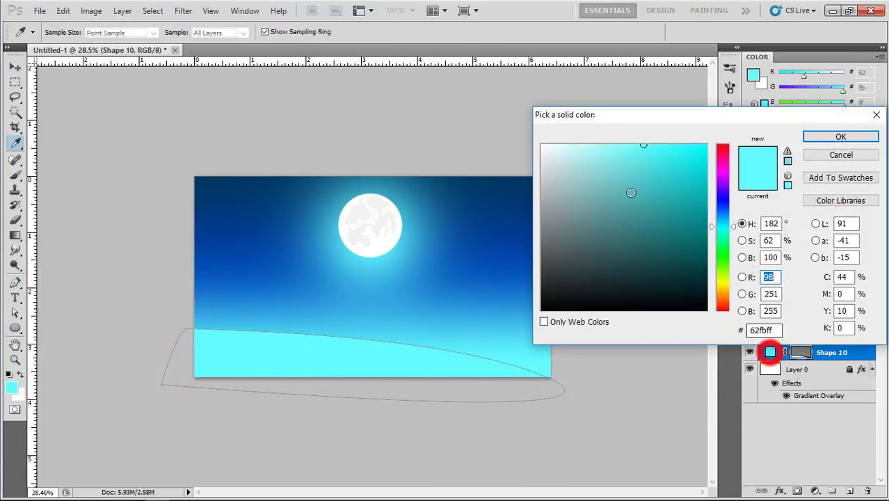
pyautogui.click(598, 150)
pyautogui.click(641, 145)
pyautogui.click(841, 136)
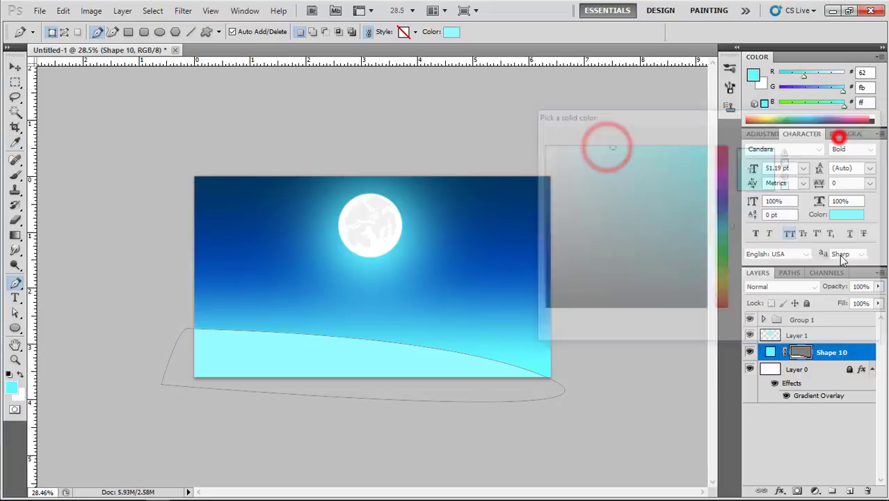
# Step: Add a layer clipped to the hill and paint a soft white (ffffff) highlight along the hill's upper edge with a 150 px brush
pyautogui.click(844, 493)
pyautogui.hotkey('ctrl', 'alt', 'g')
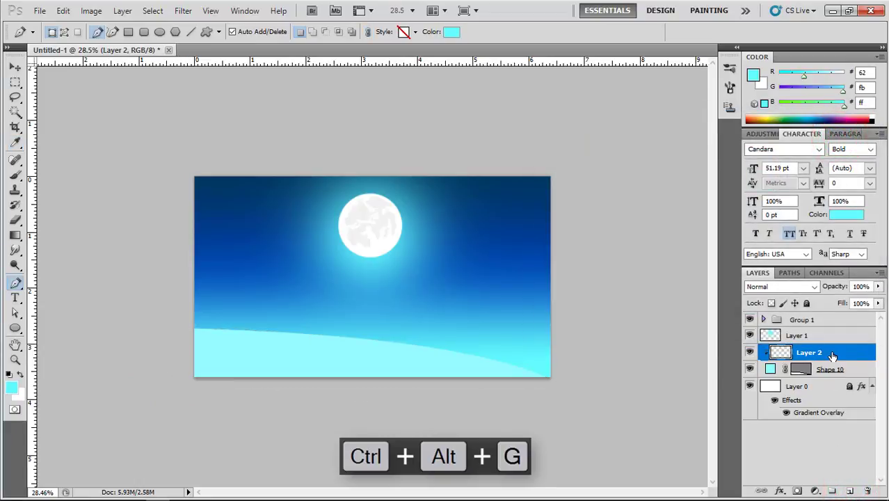
pyautogui.scroll(1, 401, 376)
pyautogui.scroll(1, 400, 376)
pyautogui.click(16, 174)
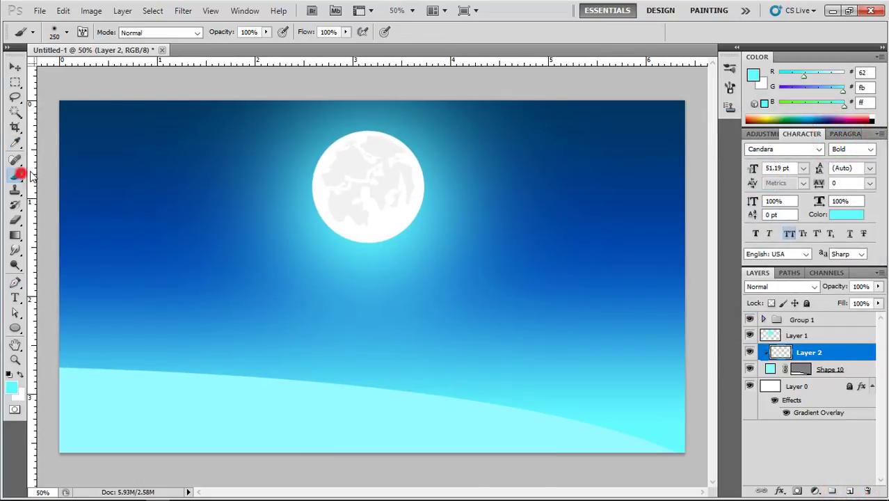
pyautogui.click(12, 388)
pyautogui.click(546, 161)
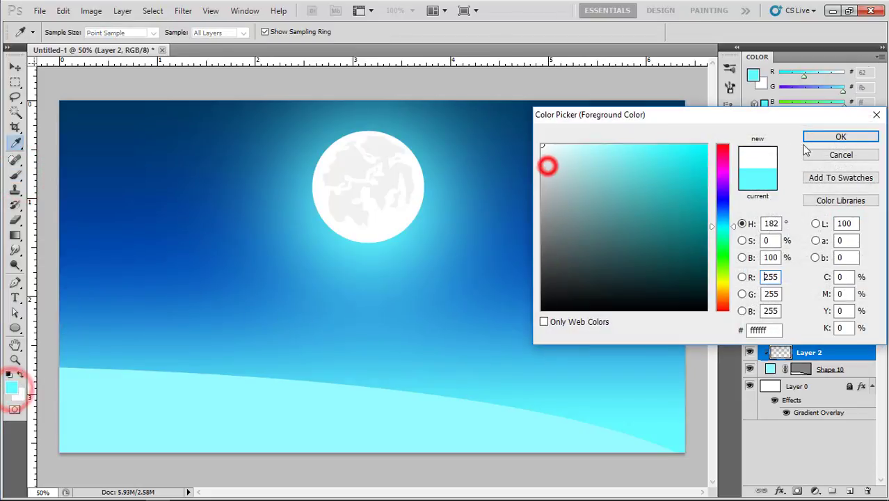
pyautogui.click(825, 138)
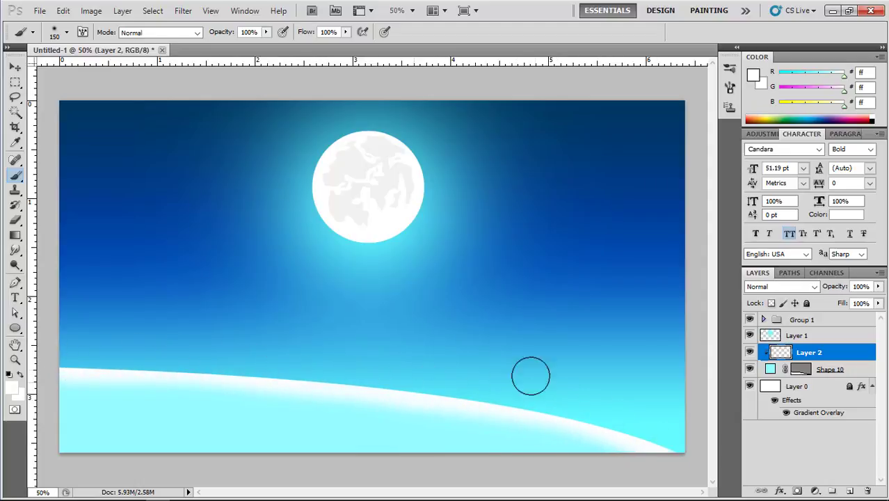
# Step: Group the hill shape with its clipped highlight layer
pyautogui.click(15, 67)
pyautogui.click(70, 76)
pyautogui.click(840, 369)
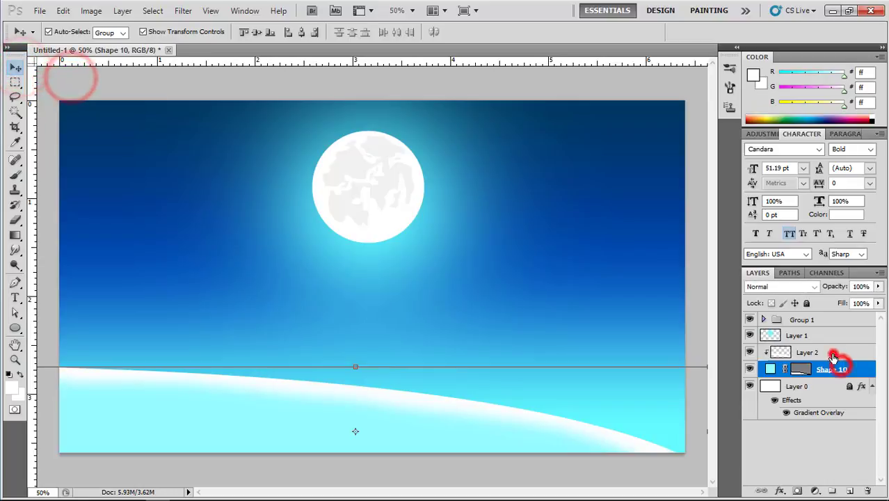
pyautogui.keyDown('shift'); pyautogui.click(833, 356); pyautogui.keyUp('shift')
pyautogui.hotkey('ctrl', 'g')
# Step: Duplicate the hill group toward the right, flip the copy horizontally, and stack it between the original hill and the background
pyautogui.moveTo(268, 373); pyautogui.dragTo(403, 374)
pyautogui.click(483, 308)
pyautogui.rightClick(483, 314)
pyautogui.click(518, 291)
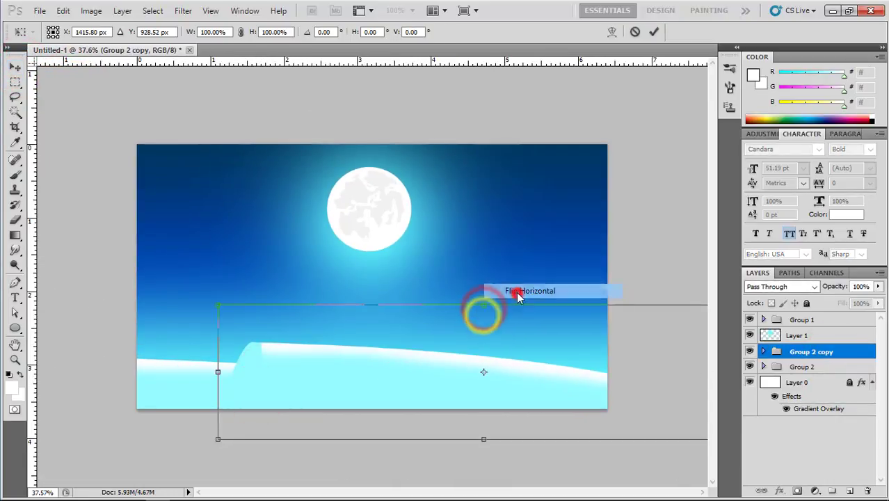
pyautogui.doubleClick(496, 353)
pyautogui.hotkey('ctrl', 'shift', '[')
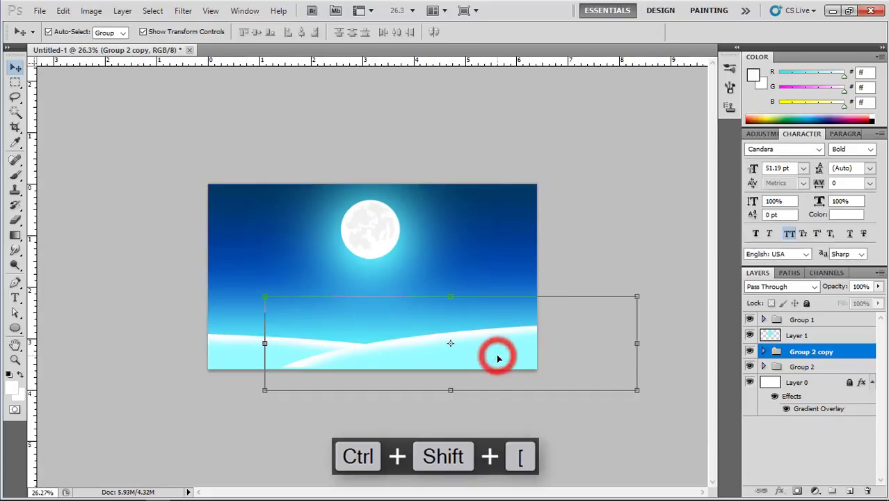
pyautogui.hotkey('ctrl', ']')
# Step: Scale the mirrored hill to about 82.89%, rotate it 3.85°, position it behind the front hill's right side, and apply the transformation
pyautogui.scroll(-3, 629, 350)
pyautogui.click(635, 349)
pyautogui.moveTo(663, 337); pyautogui.dragTo(663, 352)
pyautogui.moveTo(513, 343); pyautogui.dragTo(492, 347)
pyautogui.moveTo(617, 310); pyautogui.dragTo(587, 318)
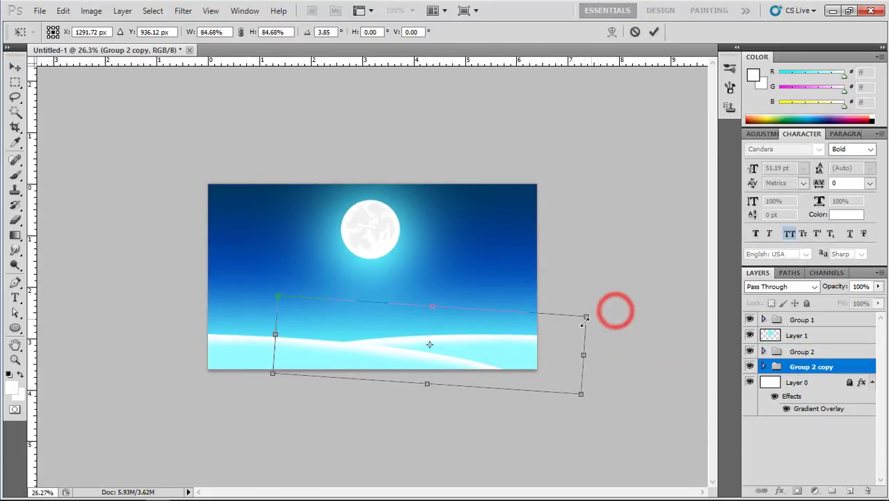
pyautogui.moveTo(503, 348)
pyautogui.mouseDown()
pyautogui.moveTo(474, 356)
pyautogui.moveTo(516, 348)
pyautogui.mouseUp()
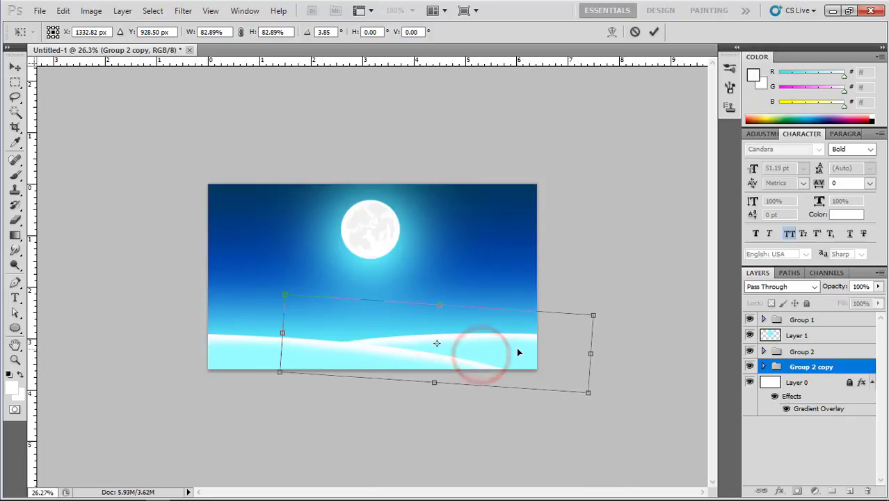
pyautogui.doubleClick(516, 347)
# Step: Nudge the rear hill slightly downward behind the front hill
pyautogui.press('Down')
pyautogui.press('Down')
pyautogui.press('Down')
pyautogui.press('Down')
pyautogui.press('Down')
pyautogui.press('Down')
pyautogui.press('Down')
pyautogui.press('Down')
pyautogui.press('Down')
pyautogui.press('Down')
pyautogui.press('Down')
pyautogui.press('Down')
pyautogui.press('Down')
pyautogui.press('Down')
pyautogui.press('Down')
pyautogui.press('Down')
pyautogui.press('Down')
pyautogui.press('Down')
pyautogui.press('Down')
pyautogui.press('Down')
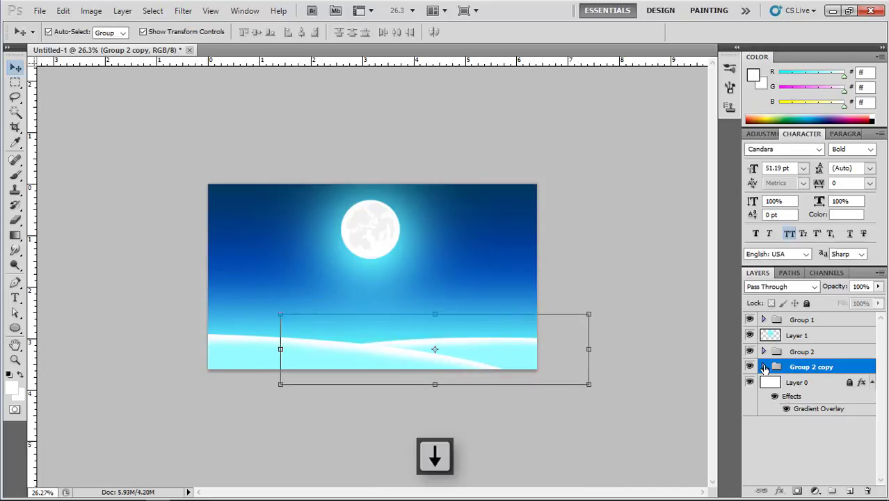
# Step: Recolor the rear hill shape in Group 2 copy to the darker cyan 71d5d8
pyautogui.click(765, 367)
pyautogui.doubleClick(781, 400)
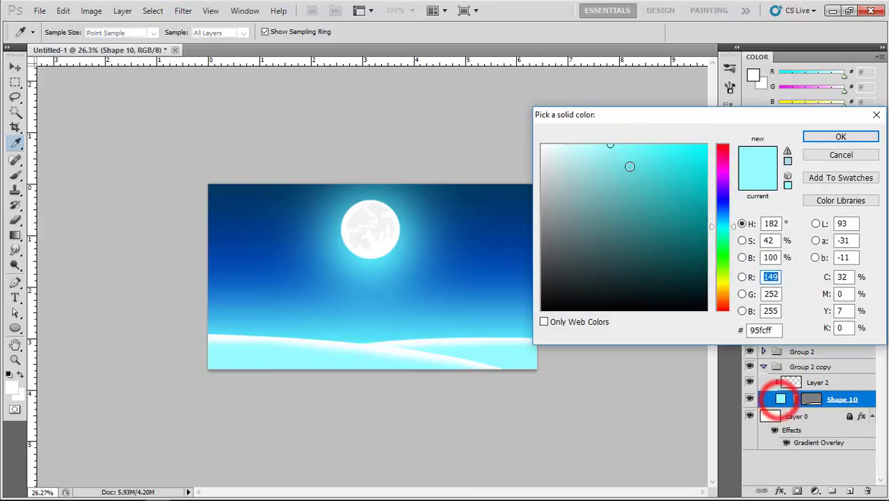
pyautogui.click(613, 159)
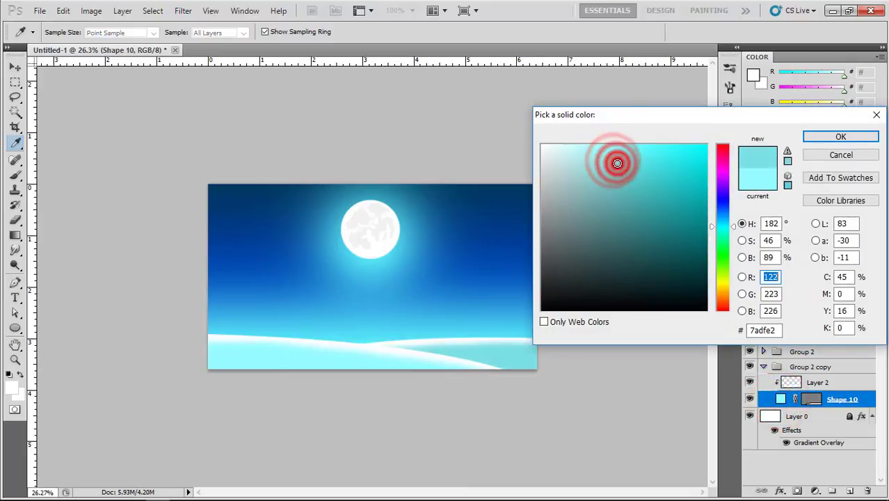
pyautogui.click(621, 170)
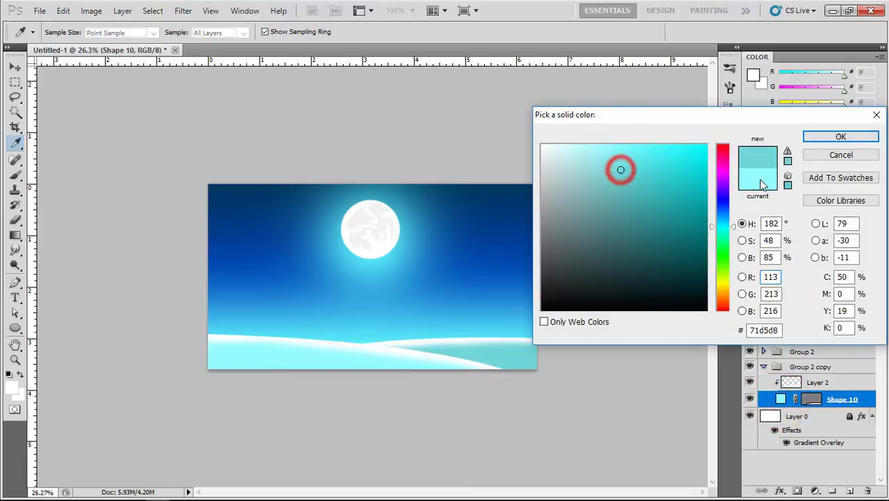
pyautogui.click(829, 142)
pyautogui.click(620, 286)
# Step: Duplicate the darker hill group toward the left side of the landscape and flip the copy horizontally
pyautogui.scroll(2, 491, 358)
pyautogui.click(530, 368)
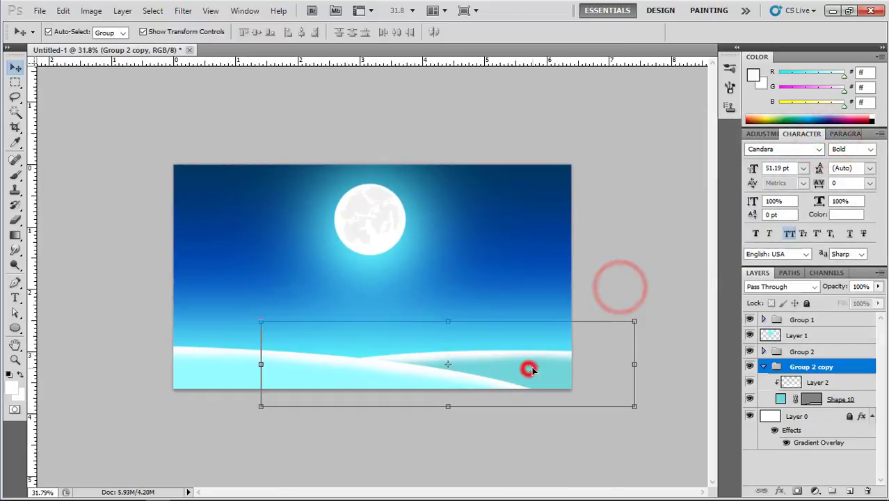
pyautogui.moveTo(545, 369); pyautogui.dragTo(412, 361)
pyautogui.hotkey('ctrl', 'j')
pyautogui.hotkey('ctrl', 't')
pyautogui.rightClick(417, 341)
pyautogui.click(444, 312)
pyautogui.doubleClick(411, 353)
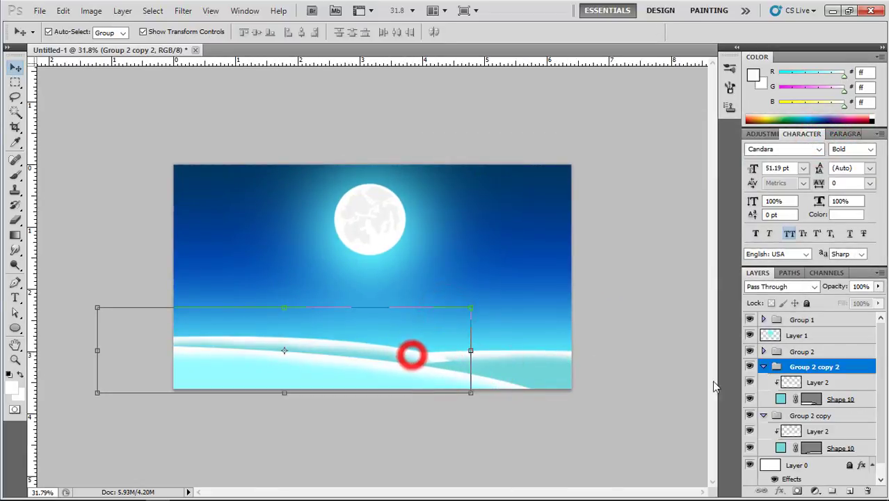
# Step: Collapse both darker hill groups and stack the new copy below Group 2 copy
pyautogui.click(763, 367)
pyautogui.click(764, 381)
pyautogui.hotkey('ctrl', '[')
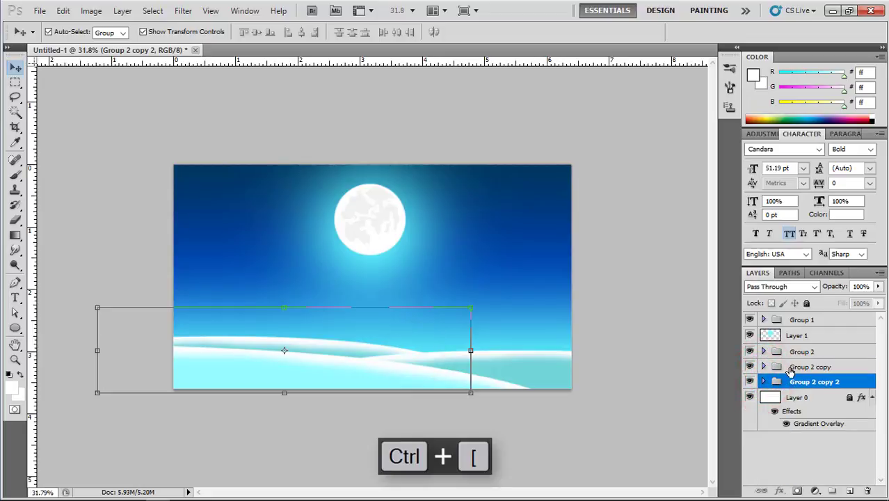
# Step: Rotate the rearmost left hill -1.04°, flatten it vertically, position it just above the front hill, and apply the transformation
pyautogui.moveTo(349, 352); pyautogui.dragTo(355, 352)
pyautogui.click(479, 352)
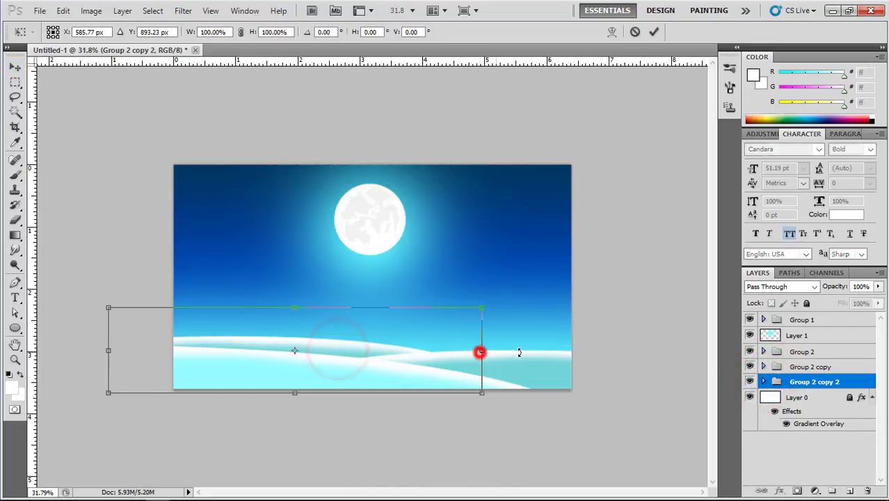
pyautogui.moveTo(543, 352); pyautogui.dragTo(543, 348)
pyautogui.moveTo(341, 351)
pyautogui.mouseDown()
pyautogui.moveTo(364, 357)
pyautogui.moveTo(347, 353)
pyautogui.mouseUp()
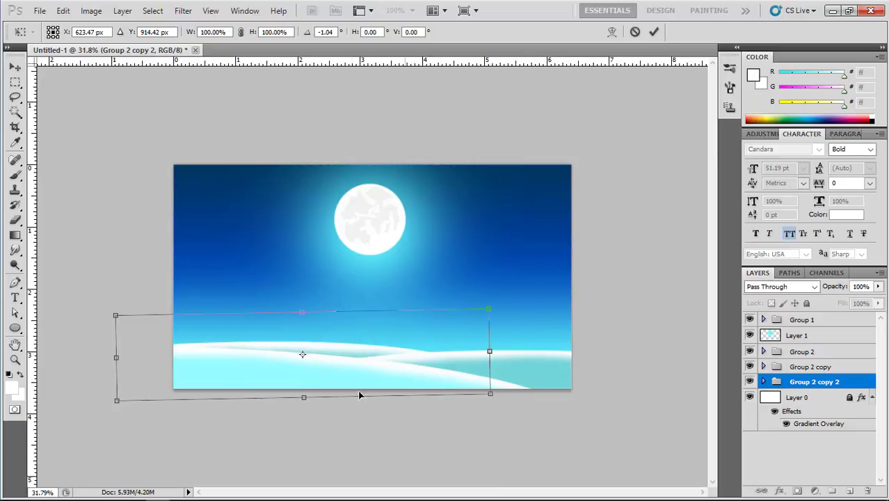
pyautogui.moveTo(303, 398); pyautogui.dragTo(304, 379)
pyautogui.moveTo(304, 311); pyautogui.dragTo(303, 322)
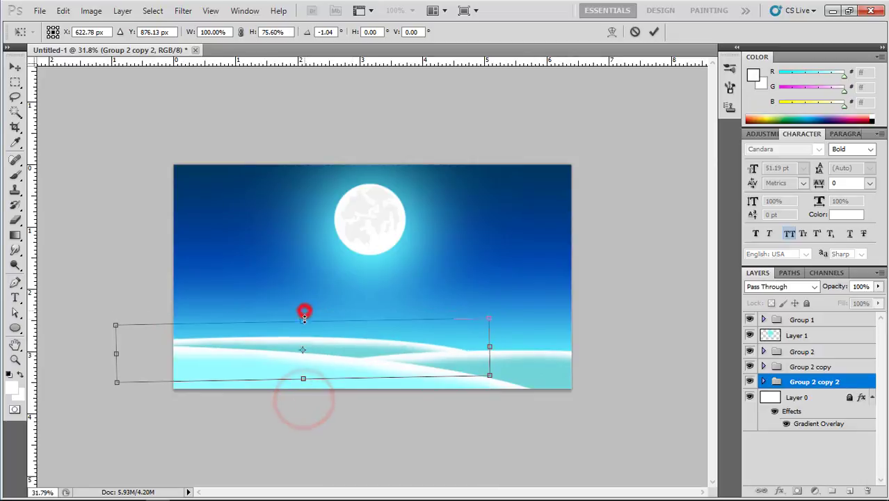
pyautogui.moveTo(348, 349); pyautogui.dragTo(321, 350)
pyautogui.doubleClick(337, 351)
pyautogui.click(597, 338)
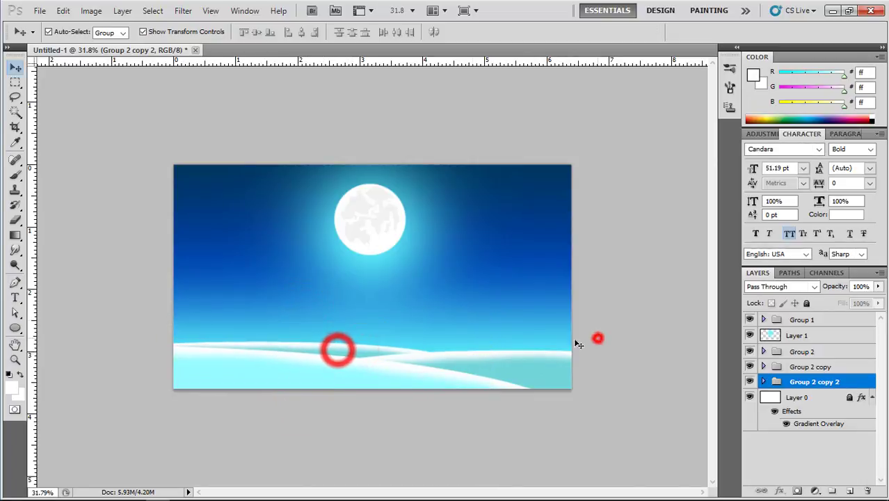
# Step: Rotate the front hill group -1.04° and apply the transformation
pyautogui.click(298, 371)
pyautogui.click(586, 376)
pyautogui.moveTo(643, 367); pyautogui.dragTo(643, 361)
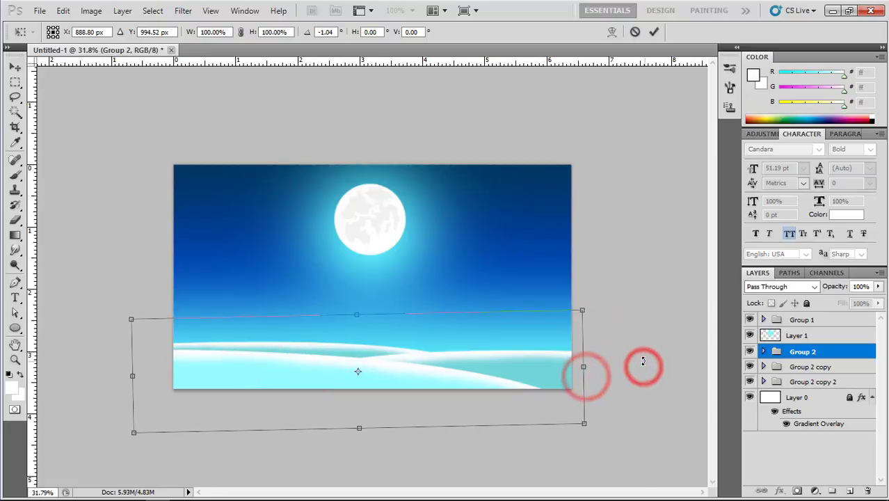
pyautogui.doubleClick(411, 376)
pyautogui.click(600, 293)
# Step: Lock the moon's glow layer, Layer 1, and select the three hill groups together
pyautogui.click(506, 370)
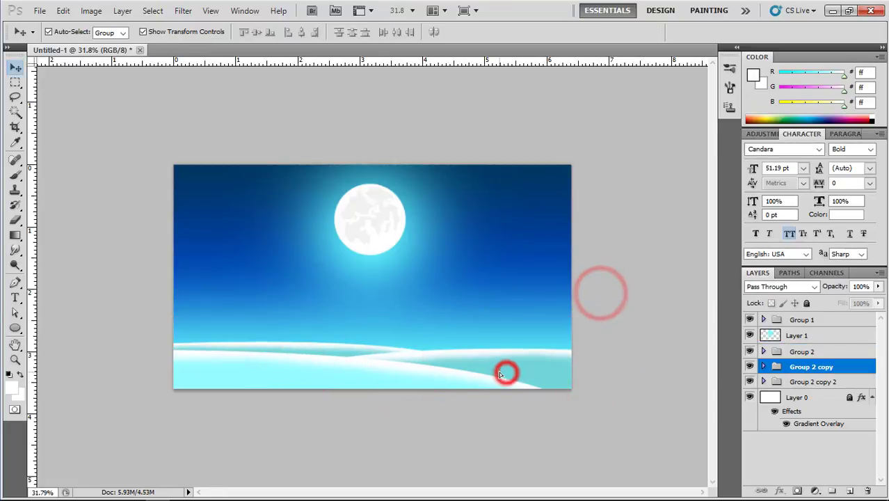
pyautogui.moveTo(353, 283); pyautogui.dragTo(346, 352)
pyautogui.click(489, 294)
pyautogui.click(432, 237)
pyautogui.click(807, 304)
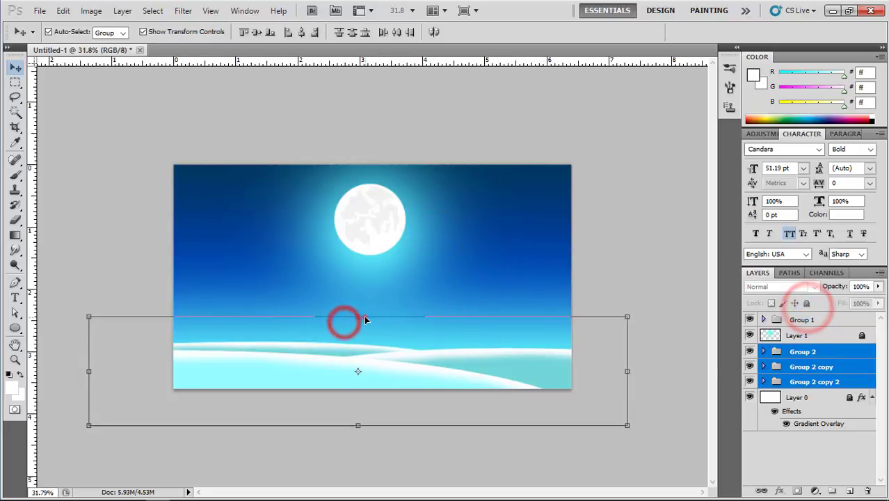
# Step: Flatten the three hill groups to about 75% height along the canvas's lower edge and apply the transformation
pyautogui.moveTo(364, 317); pyautogui.dragTo(359, 335)
pyautogui.moveTo(359, 426); pyautogui.dragTo(359, 418)
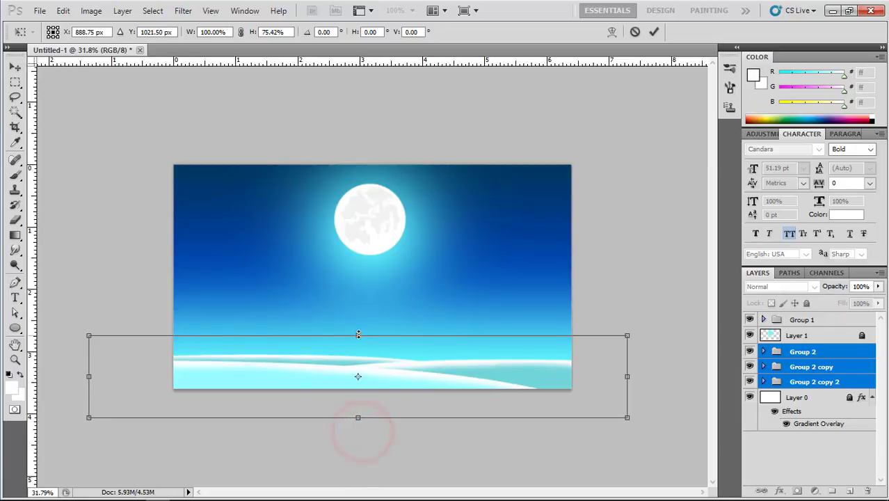
pyautogui.moveTo(358, 335); pyautogui.dragTo(359, 337)
pyautogui.doubleClick(421, 373)
pyautogui.click(581, 281)
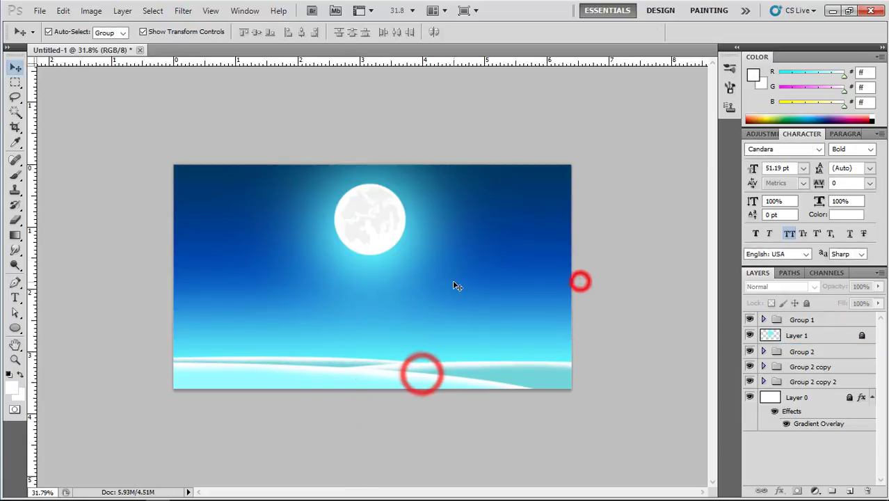
# Step: Open the winter scene file 57.psd from the Desktop and clear its layer selection
pyautogui.click(40, 11)
pyautogui.click(53, 33)
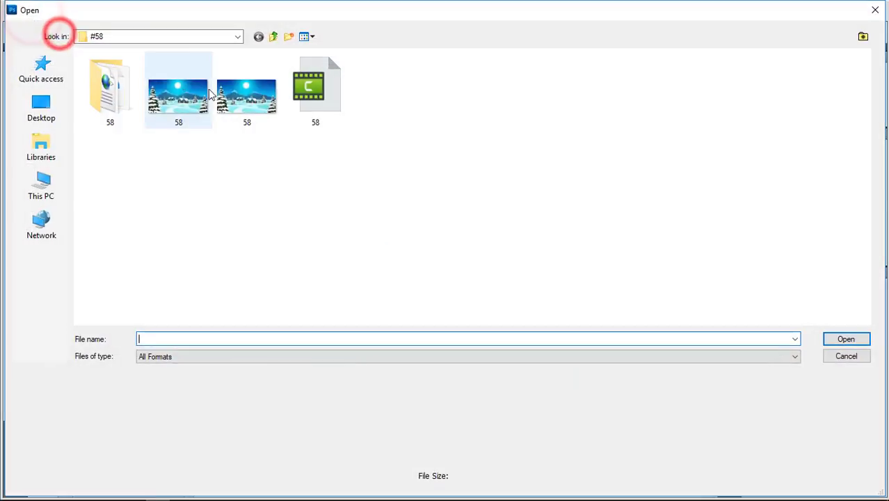
pyautogui.click(53, 106)
pyautogui.moveTo(859, 137); pyautogui.dragTo(870, 227)
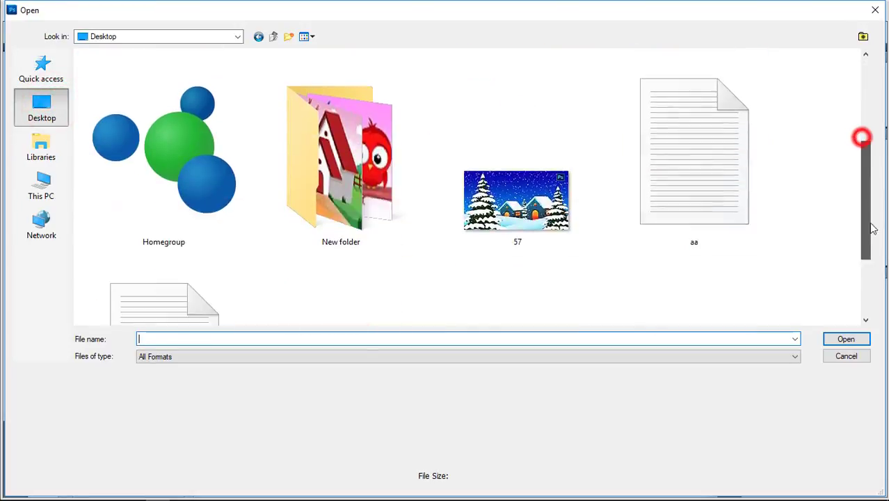
pyautogui.click(515, 165)
pyautogui.click(846, 339)
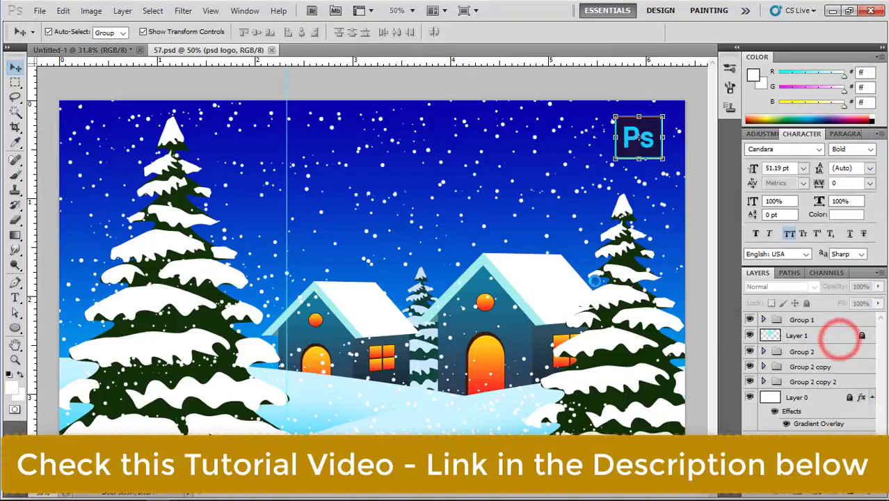
pyautogui.click(437, 88)
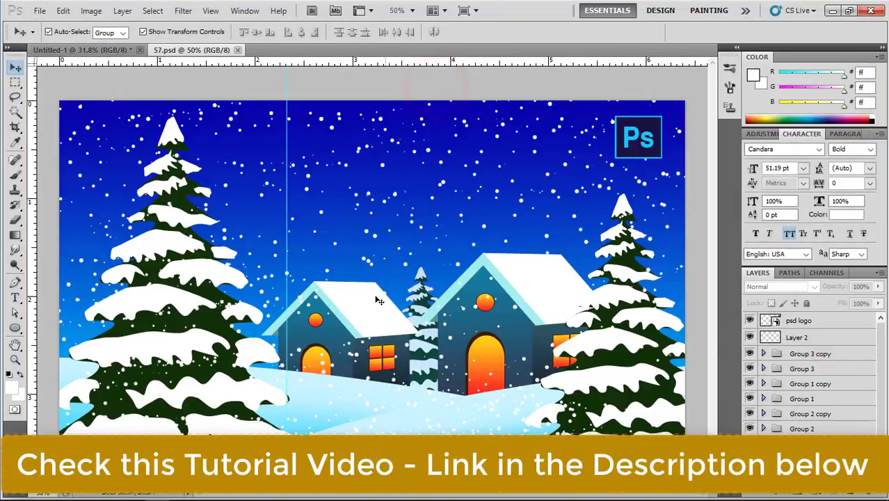
# Step: Copy the large snow-covered pine from 57.psd into the landscape, scale it down, and place it at the canvas's lower left
pyautogui.click(169, 265)
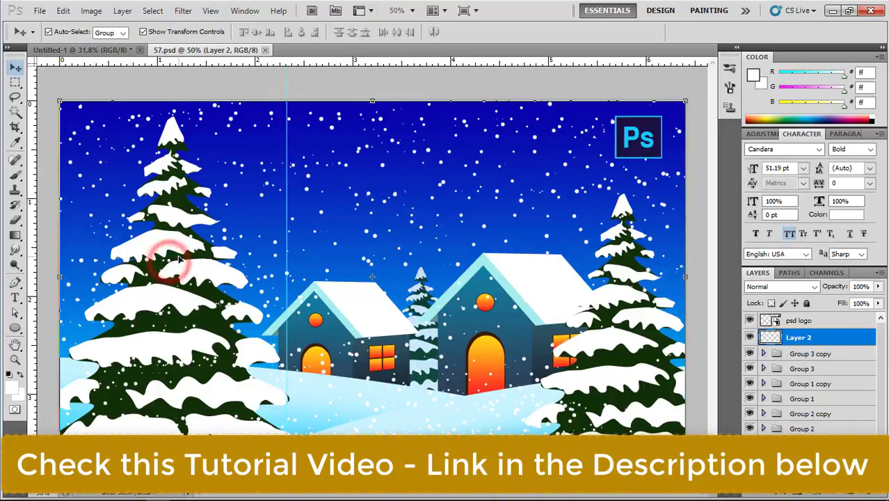
pyautogui.moveTo(179, 259); pyautogui.dragTo(258, 269)
pyautogui.moveTo(342, 177); pyautogui.dragTo(319, 209)
pyautogui.moveTo(284, 280); pyautogui.dragTo(265, 295)
pyautogui.scroll(1, 241, 333)
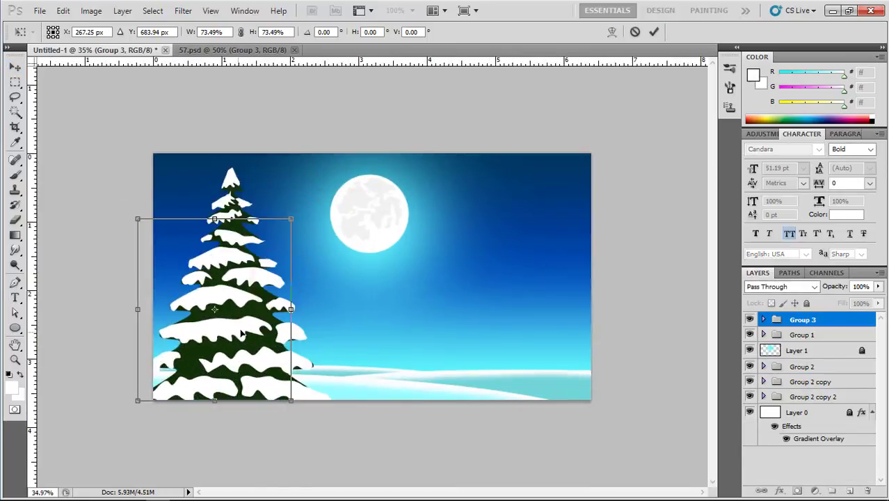
pyautogui.moveTo(293, 219); pyautogui.dragTo(275, 234)
pyautogui.moveTo(230, 291); pyautogui.dragTo(213, 317)
pyautogui.doubleClick(235, 303)
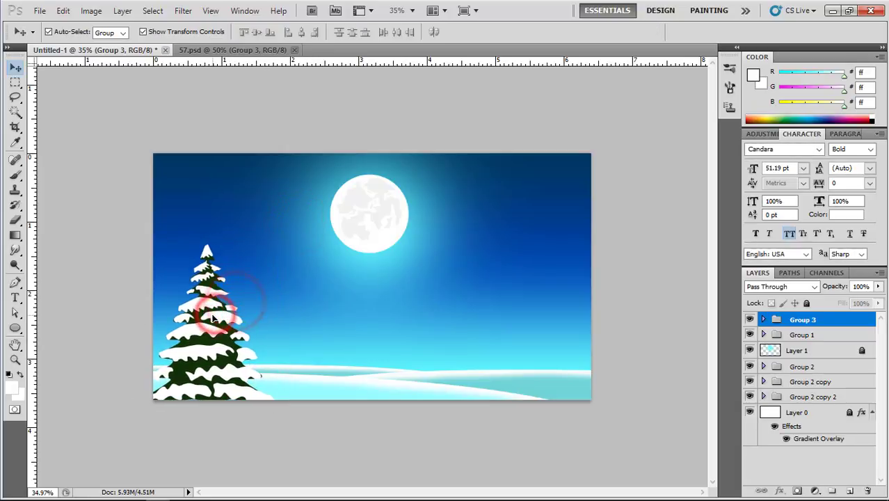
# Step: Copy the larger house from 57.psd into the landscape, place it right of center, and convert its group to a smart object
pyautogui.click(243, 53)
pyautogui.click(515, 323)
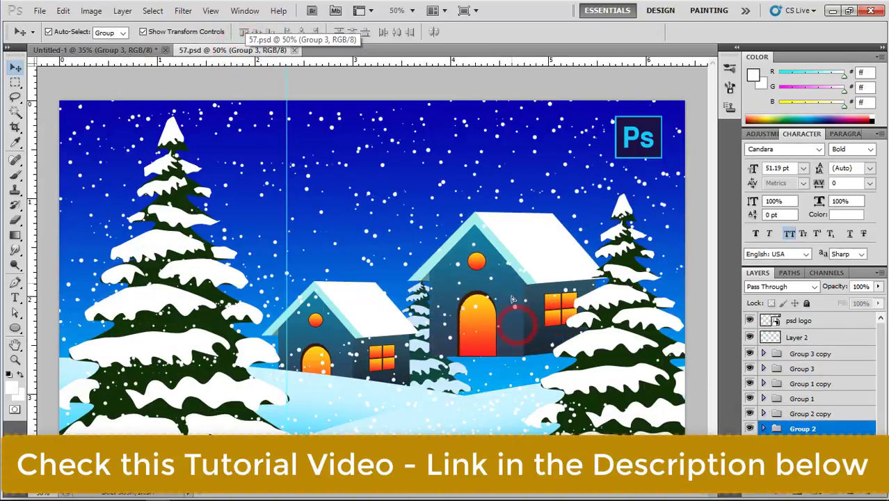
pyautogui.moveTo(511, 299); pyautogui.dragTo(382, 320)
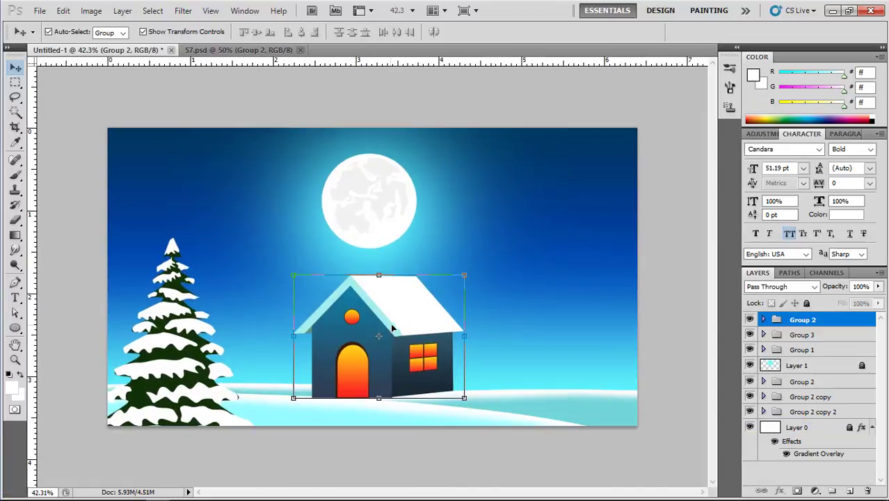
pyautogui.moveTo(419, 311); pyautogui.dragTo(584, 327)
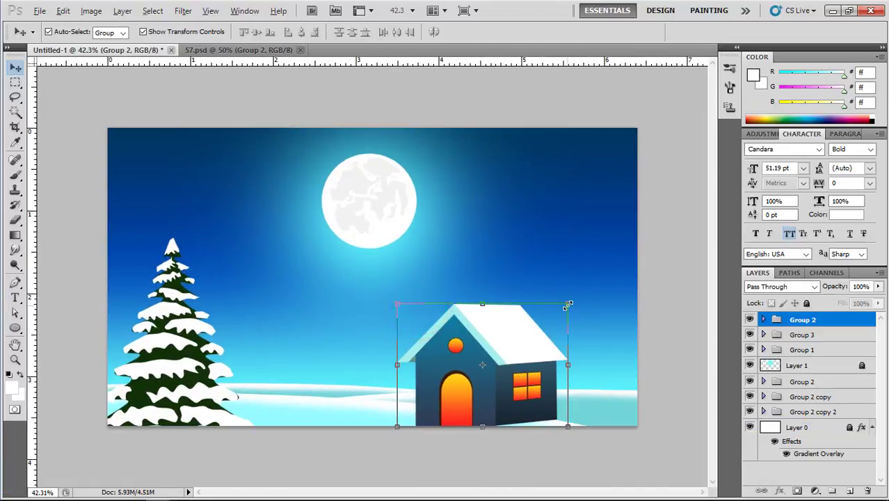
pyautogui.rightClick(801, 324)
pyautogui.click(780, 216)
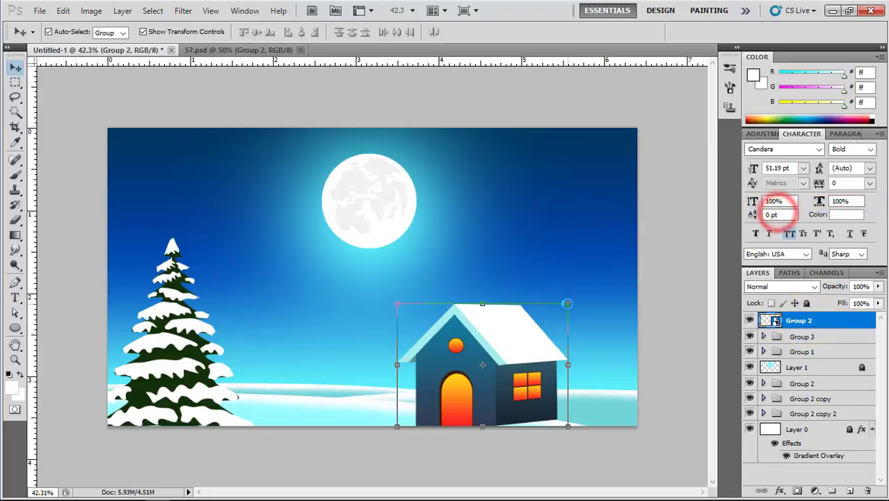
# Step: Shrink the house in two passes, the second to 57.93%, keeping it above the right-hand hill, and apply each transformation
pyautogui.click(568, 303)
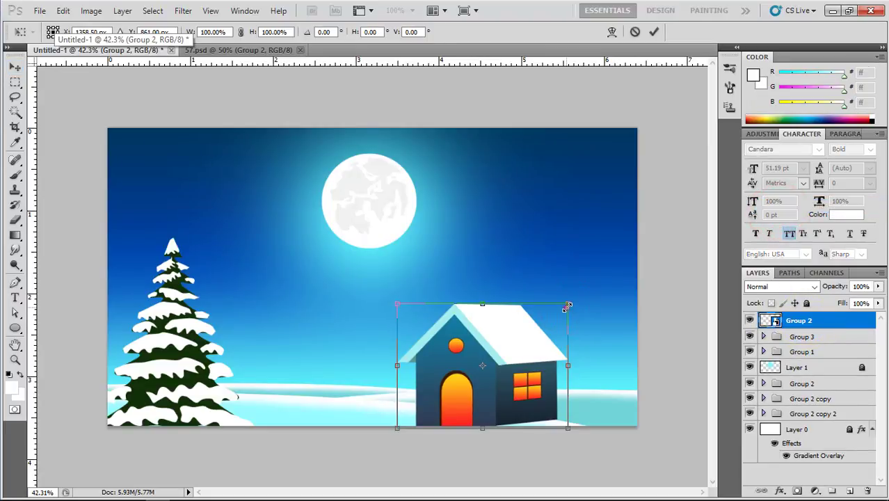
pyautogui.moveTo(566, 307); pyautogui.dragTo(520, 337)
pyautogui.doubleClick(489, 354)
pyautogui.scroll(5, 490, 353)
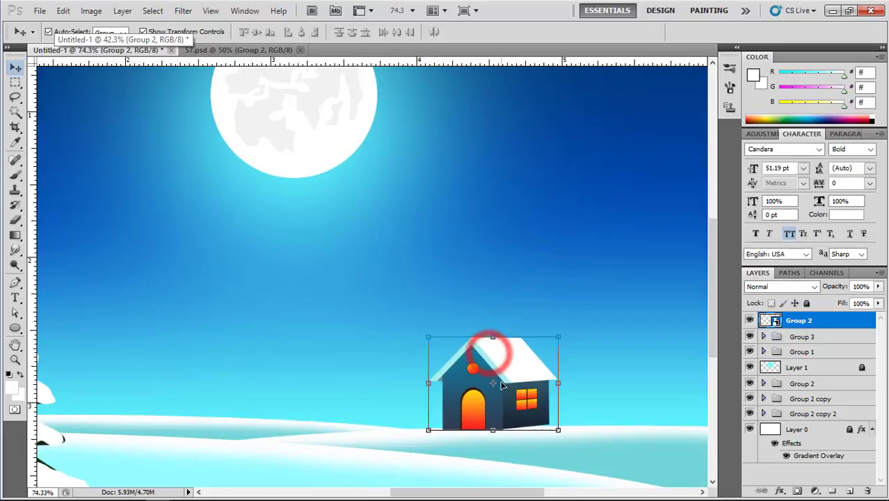
pyautogui.moveTo(506, 375); pyautogui.dragTo(519, 267)
pyautogui.moveTo(421, 238); pyautogui.dragTo(452, 256)
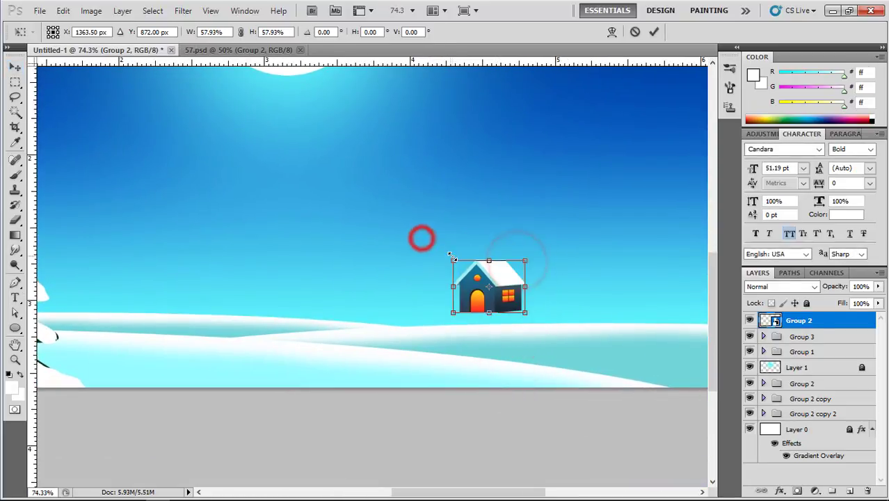
pyautogui.doubleClick(500, 275)
# Step: Make two progressively smaller copies of the house, overlapping toward the lower left, scaling the last one to 78.62%
pyautogui.scroll(3, 513, 284)
pyautogui.moveTo(514, 291); pyautogui.dragTo(452, 324)
pyautogui.moveTo(473, 368); pyautogui.dragTo(427, 342)
pyautogui.doubleClick(457, 336)
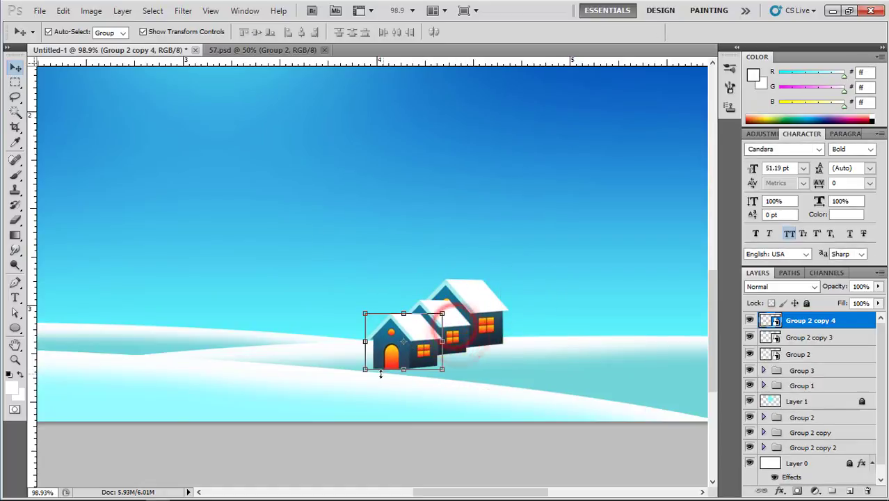
pyautogui.moveTo(363, 372); pyautogui.dragTo(378, 360)
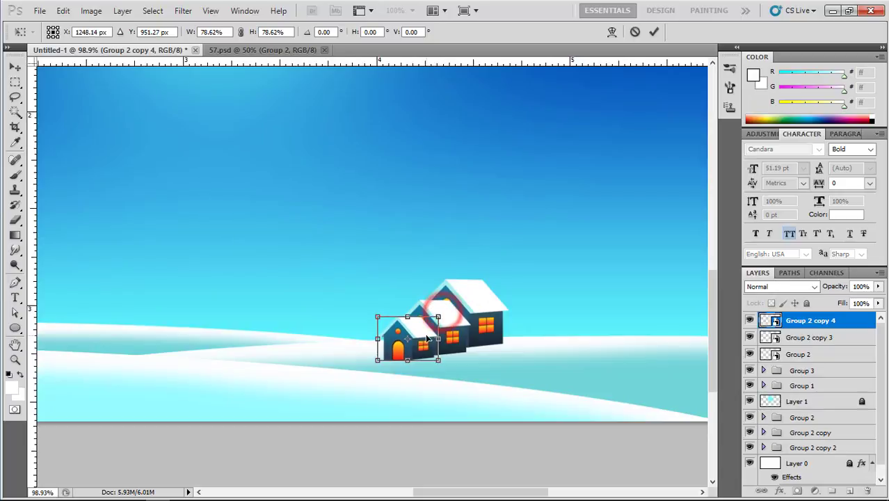
pyautogui.doubleClick(427, 337)
# Step: Move all three houses to the right along the hill crest and stack them behind the hills, just above the background
pyautogui.keyDown('shift'); pyautogui.click(462, 345); pyautogui.keyUp('shift')
pyautogui.keyDown('shift'); pyautogui.click(490, 306); pyautogui.keyUp('shift')
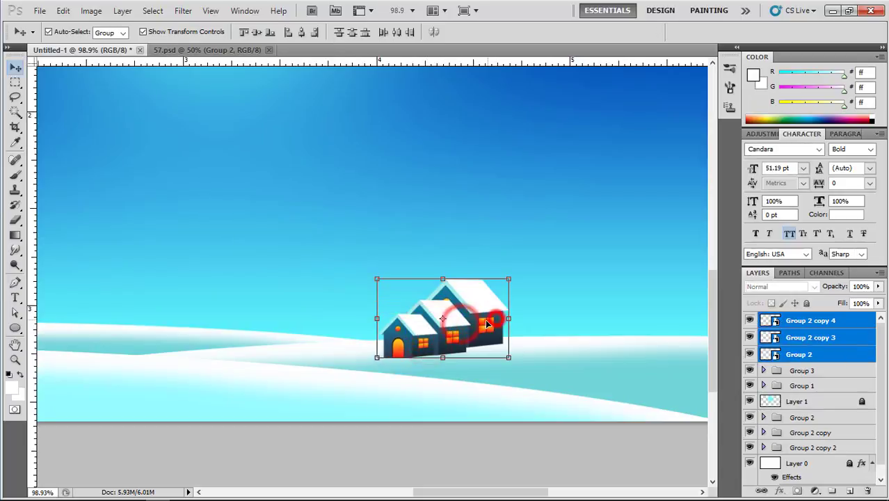
pyautogui.moveTo(491, 306); pyautogui.dragTo(540, 314)
pyautogui.hotkey('ctrl', 'shift', '[')
pyautogui.hotkey('ctrl', ']')
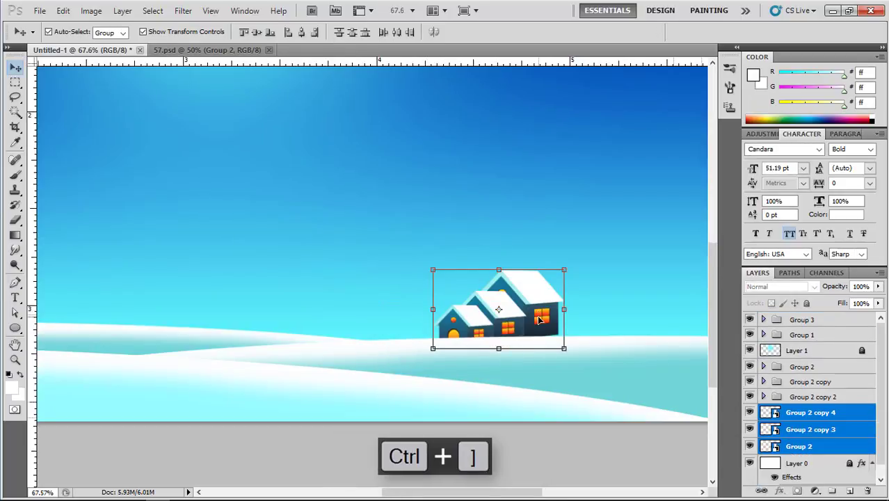
# Step: Nudge the two smaller houses slightly upward so their bases line up with the largest house
pyautogui.scroll(4, 538, 318)
pyautogui.click(617, 286)
pyautogui.click(545, 312)
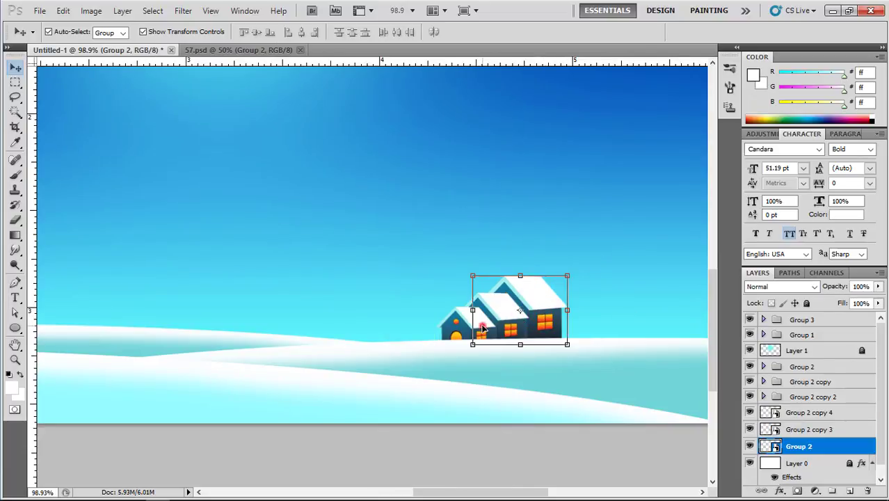
pyautogui.click(482, 329)
pyautogui.keyDown('shift'); pyautogui.click(519, 319); pyautogui.keyUp('shift')
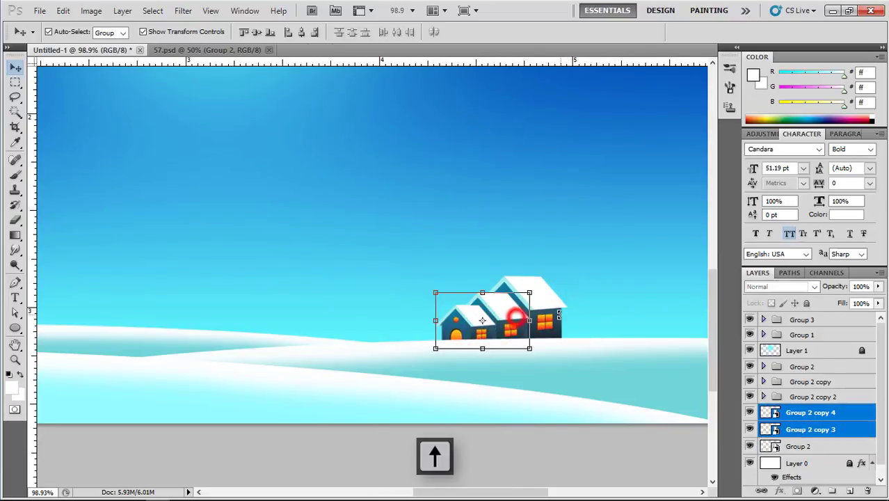
# Step: Select all three houses, enlarge them slightly and rotate them about 1.11° to follow the hill slope
pyautogui.keyDown('shift'); pyautogui.click(557, 309); pyautogui.keyUp('shift')
pyautogui.scroll(-2, 557, 309)
pyautogui.click(570, 314)
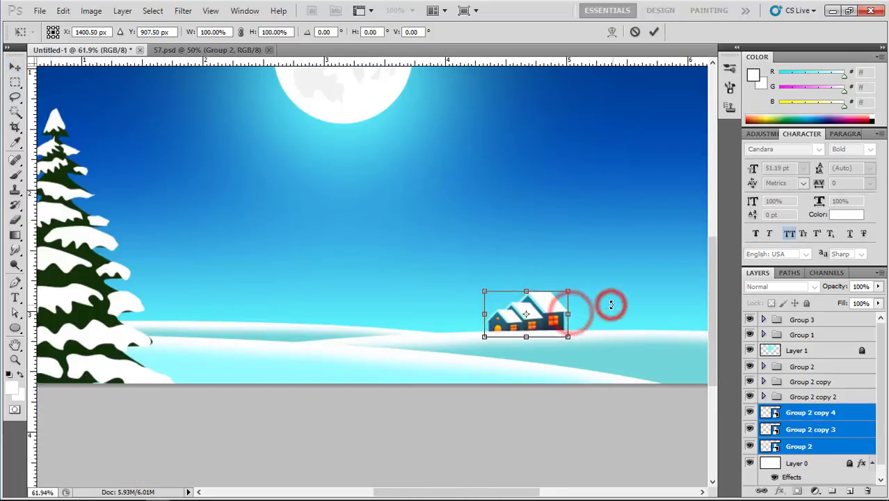
pyautogui.moveTo(611, 305); pyautogui.dragTo(612, 307)
pyautogui.scroll(-2, 518, 344)
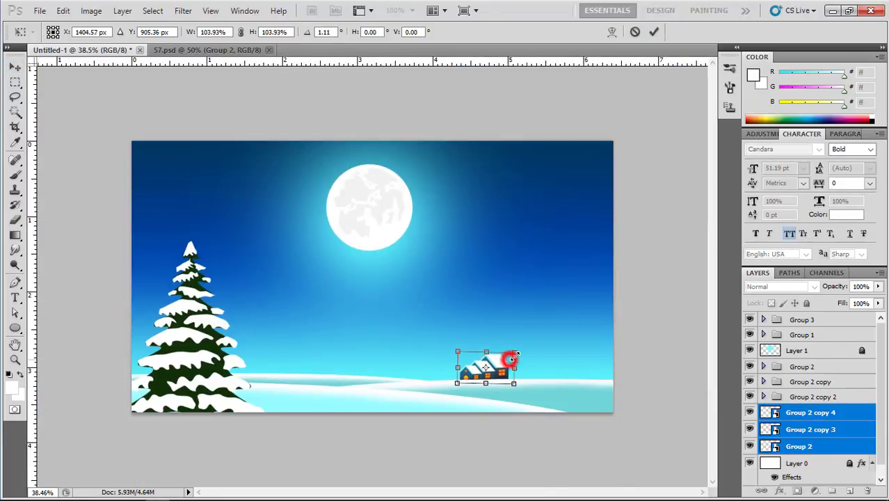
pyautogui.moveTo(515, 355); pyautogui.dragTo(513, 356)
pyautogui.doubleClick(503, 363)
# Step: Duplicate the three houses to the left along the hill crest and flip the copies horizontally
pyautogui.scroll(3, 503, 361)
pyautogui.moveTo(540, 397); pyautogui.dragTo(444, 289)
pyautogui.hotkey('ctrl', 't')
pyautogui.rightClick(460, 270)
pyautogui.click(489, 457)
pyautogui.doubleClick(415, 292)
# Step: Stack the smallest mirrored house just above the background, behind the other houses, and scale it to 85.22%
pyautogui.click(464, 240)
pyautogui.hotkey('ctrl', 'shift', '[')
pyautogui.hotkey('ctrl', ']')
pyautogui.scroll(4, 445, 288)
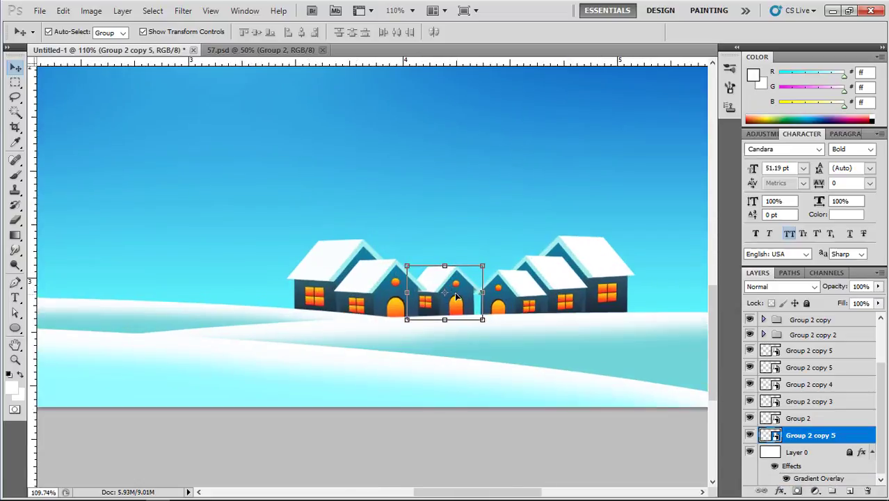
pyautogui.moveTo(490, 267); pyautogui.dragTo(489, 257)
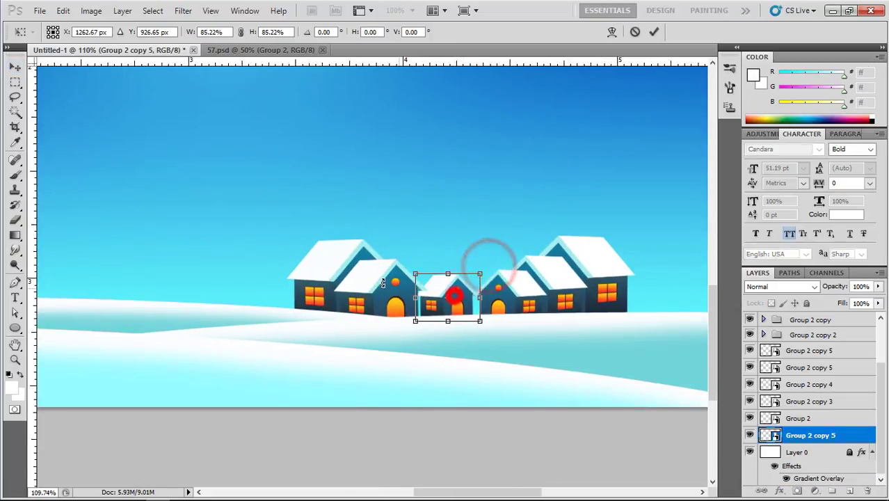
pyautogui.press('Return')
# Step: Scale the two larger mirrored houses to 87.15% and shift them right, closer to the small middle house
pyautogui.click(323, 254)
pyautogui.keyDown('shift'); pyautogui.click(365, 274); pyautogui.keyUp('shift')
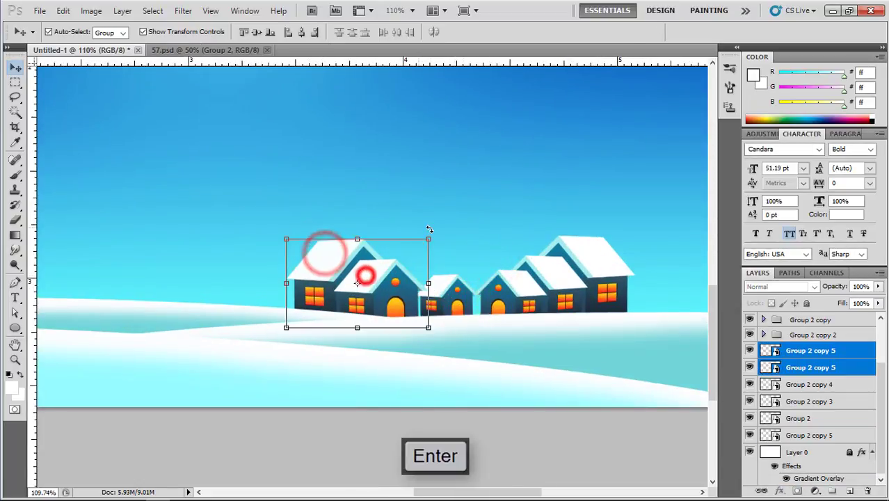
pyautogui.click(431, 228)
pyautogui.moveTo(431, 235); pyautogui.dragTo(413, 246)
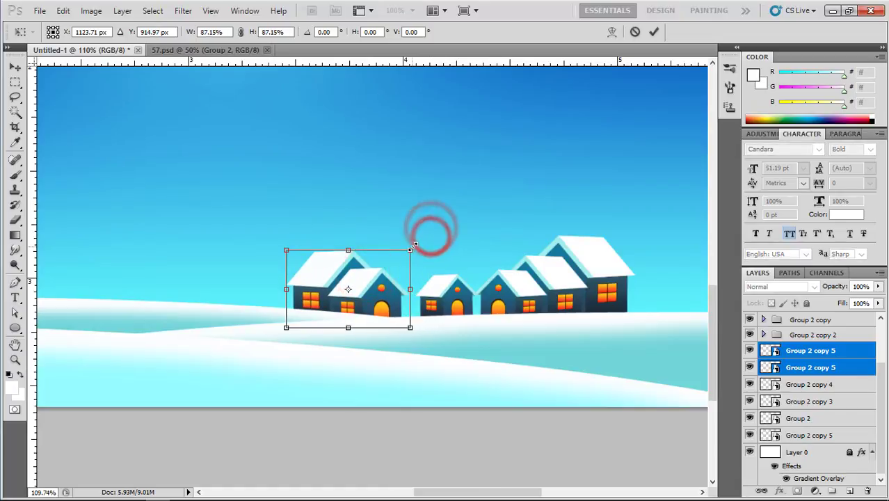
pyautogui.doubleClick(380, 295)
pyautogui.click(451, 300)
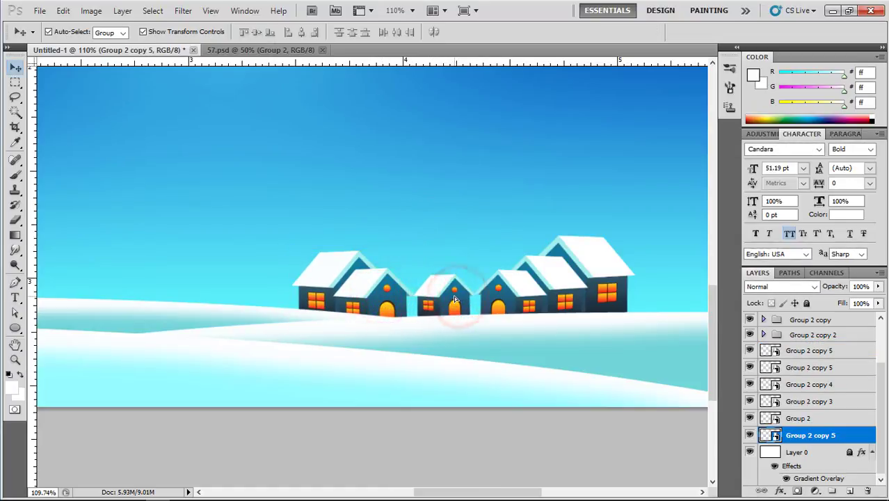
pyautogui.hotkey('ctrl', '0')
pyautogui.click(474, 243)
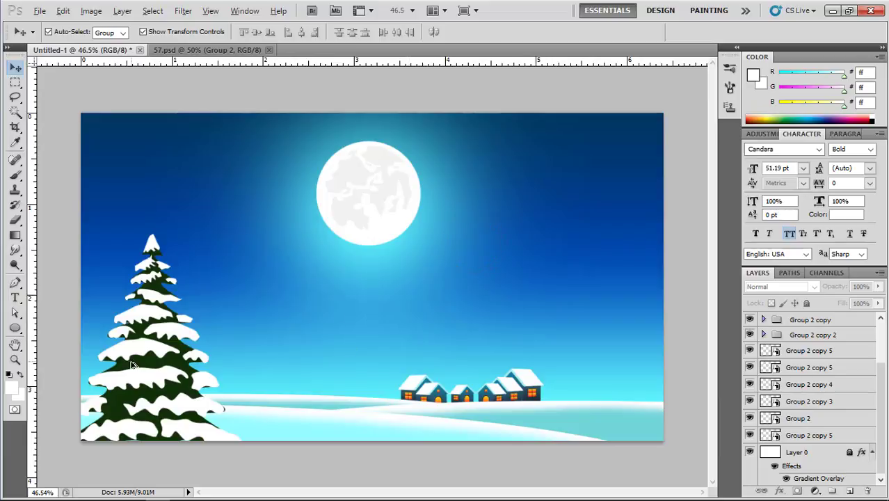
# Step: Copy the large pine over the village, convert the copy to a smart object, and scale it to about 40.66%
pyautogui.moveTo(132, 365); pyautogui.dragTo(455, 363)
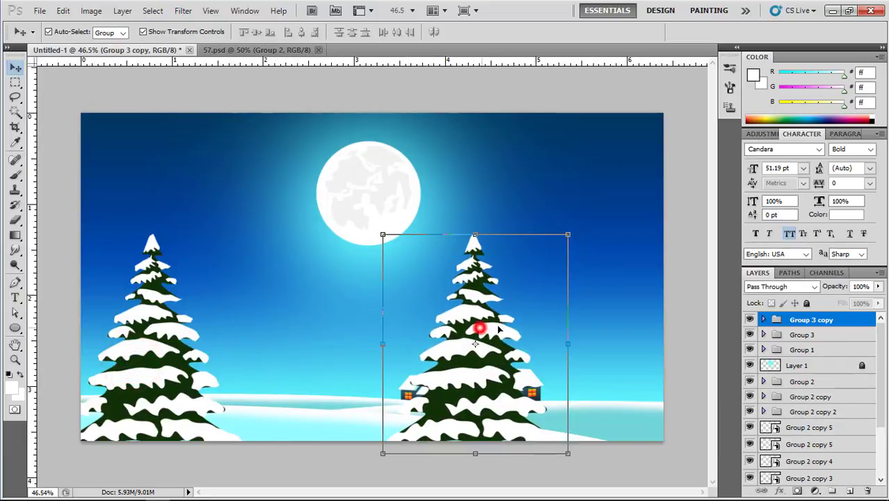
pyautogui.rightClick(810, 321)
pyautogui.click(778, 195)
pyautogui.moveTo(568, 234); pyautogui.dragTo(513, 300)
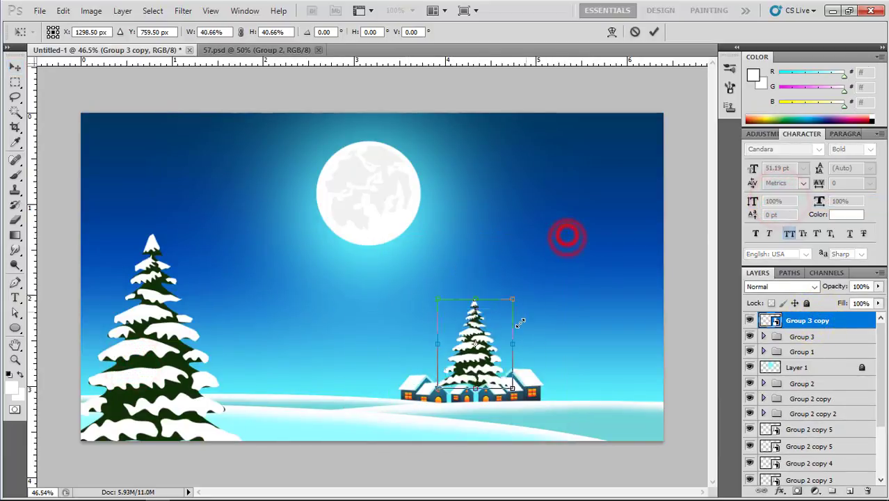
pyautogui.moveTo(487, 353); pyautogui.dragTo(462, 371)
pyautogui.press('Return')
# Step: Stack the small pine just above the background and shrink it further beside the leftmost house
pyautogui.hotkey('ctrl', 'shift', '[')
pyautogui.scroll(3, 432, 386)
pyautogui.scroll(-3, 396, 375)
pyautogui.click(367, 343)
pyautogui.press('Return')
pyautogui.click(406, 368)
pyautogui.scroll(4, 398, 366)
pyautogui.scroll(2, 420, 410)
# Step: Make two smaller copies of the village pine, one behind the left houses and one between the two house clusters
pyautogui.click(397, 387)
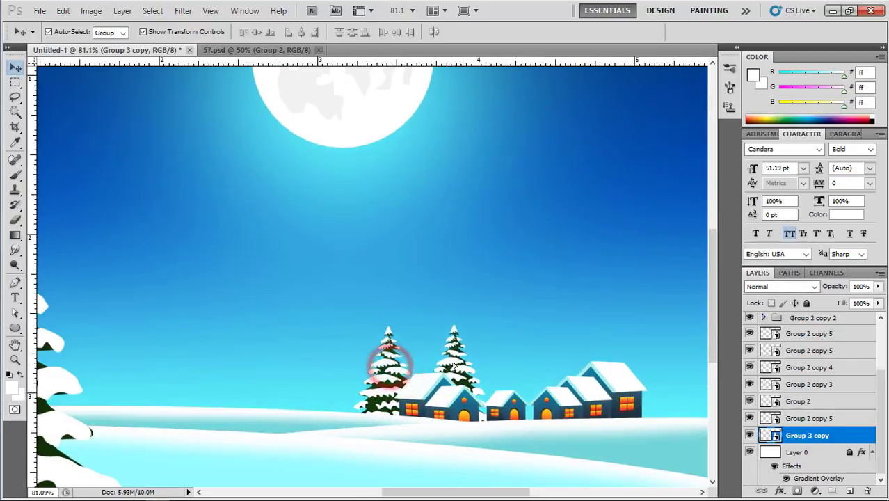
pyautogui.hotkey('ctrl', 't')
pyautogui.moveTo(494, 317); pyautogui.dragTo(518, 379)
pyautogui.doubleClick(447, 368)
pyautogui.scroll(-4, 446, 369)
pyautogui.click(519, 315)
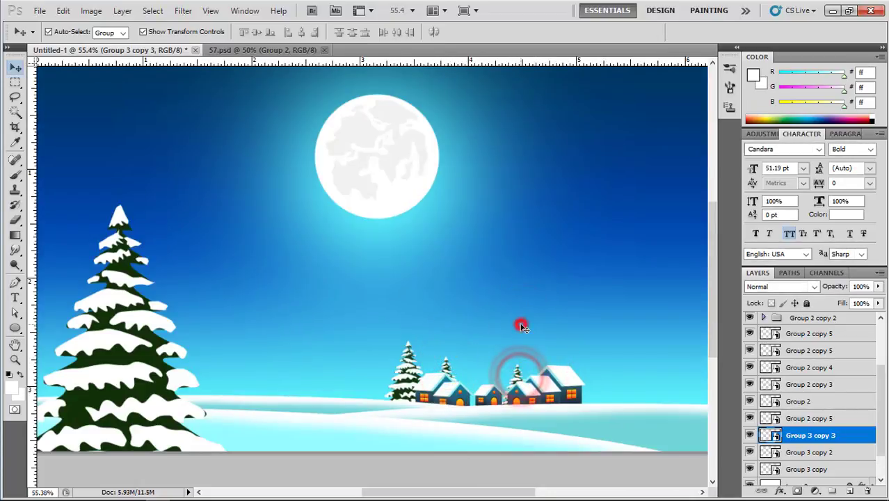
pyautogui.click(521, 325)
pyautogui.click(519, 377)
pyautogui.click(552, 319)
pyautogui.scroll(-2, 529, 405)
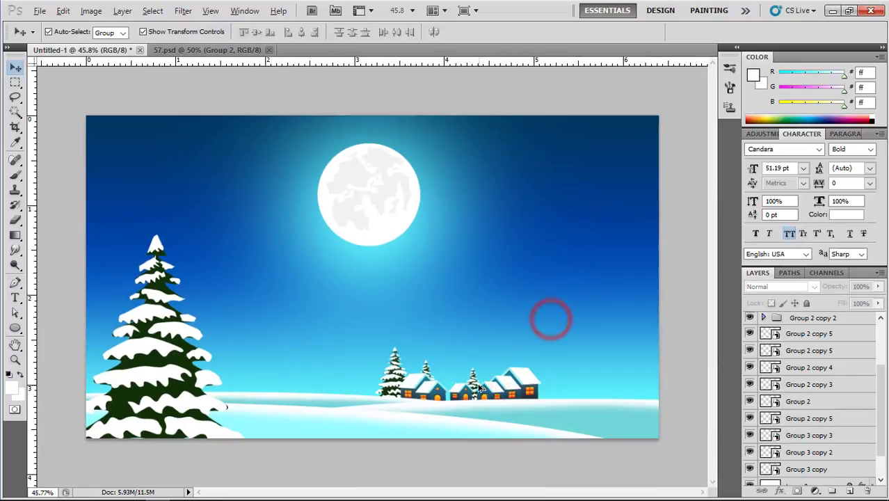
# Step: Add two more pine copies beside the rightmost house, scaling the outer one to 72.78%
pyautogui.moveTo(517, 387); pyautogui.dragTo(555, 374)
pyautogui.doubleClick(548, 392)
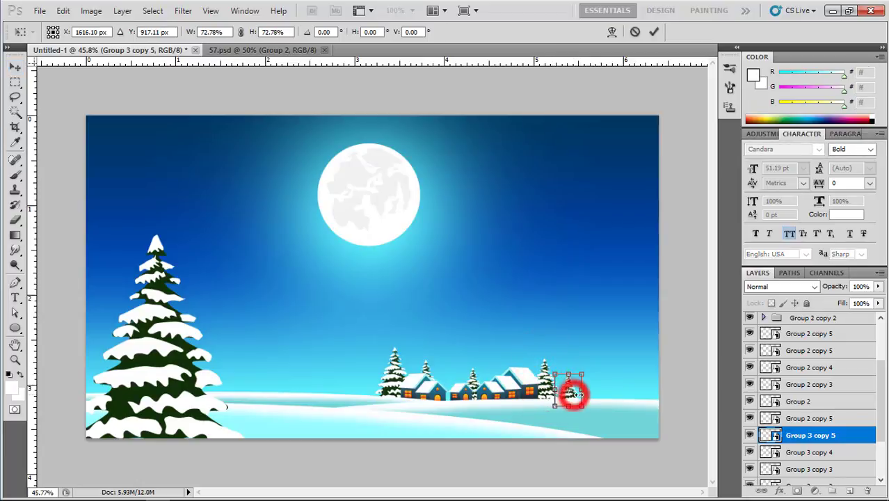
pyautogui.press('Return')
pyautogui.click(620, 381)
pyautogui.click(569, 393)
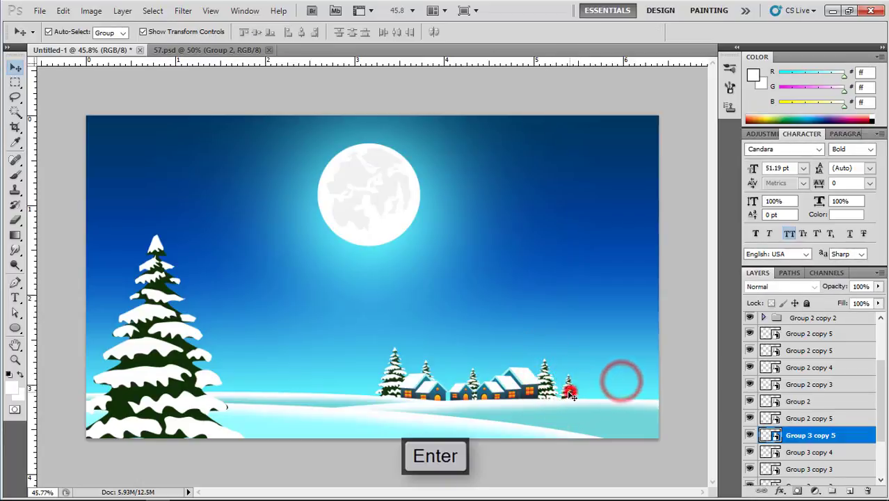
pyautogui.click(572, 310)
# Step: Copy the large left pine to the right edge of the foreground and scale the copy down proportionally
pyautogui.scroll(-3, 430, 335)
pyautogui.moveTo(221, 362); pyautogui.dragTo(576, 358)
pyautogui.moveTo(497, 249); pyautogui.dragTo(524, 279)
pyautogui.moveTo(563, 320); pyautogui.dragTo(552, 332)
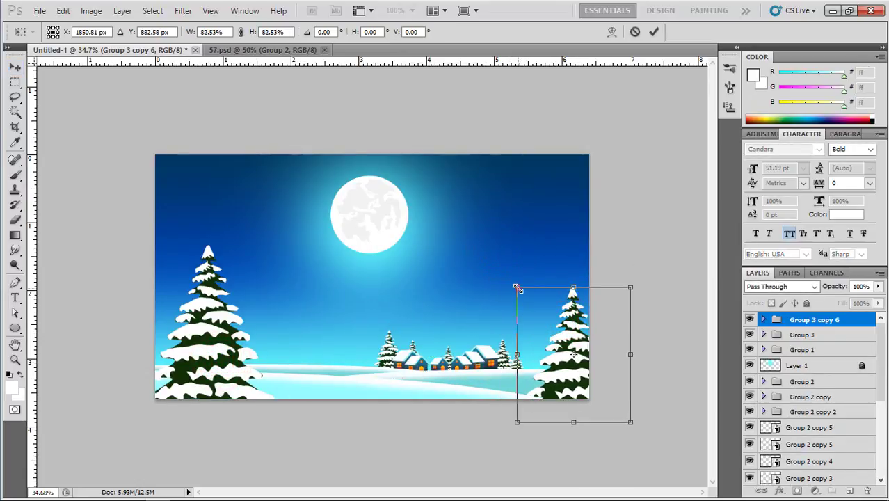
pyautogui.moveTo(517, 287); pyautogui.dragTo(521, 292)
# Step: Copy the right foreground pine to the left of the village and convert the copy to a smart object
pyautogui.moveTo(572, 336); pyautogui.dragTo(353, 318)
pyautogui.doubleClick(558, 329)
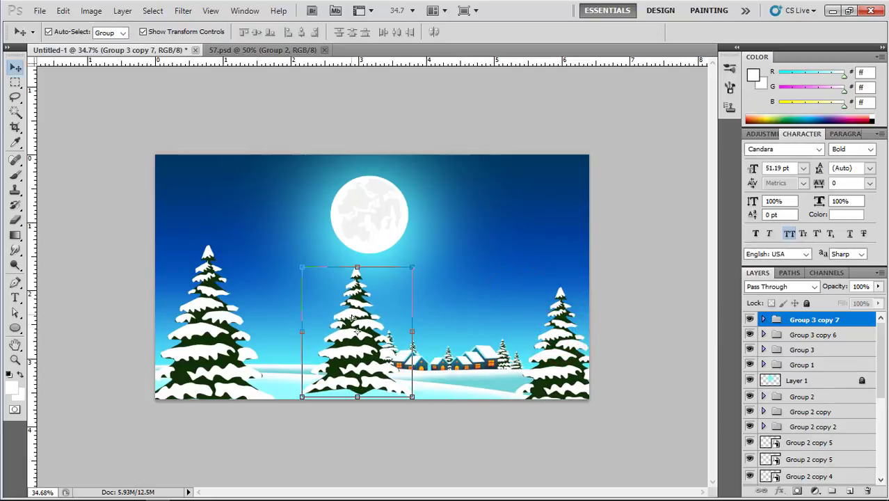
pyautogui.rightClick(788, 330)
pyautogui.click(778, 205)
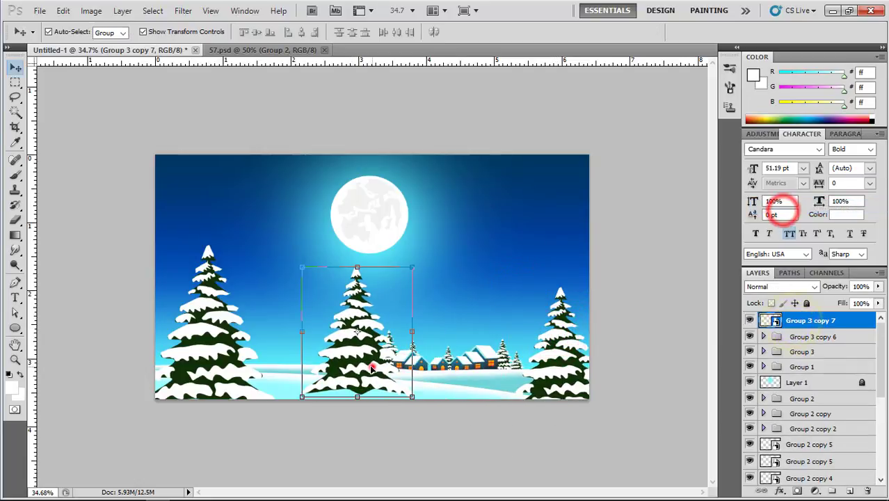
pyautogui.moveTo(372, 365); pyautogui.dragTo(346, 367)
pyautogui.hotkey('ctrl', 't')
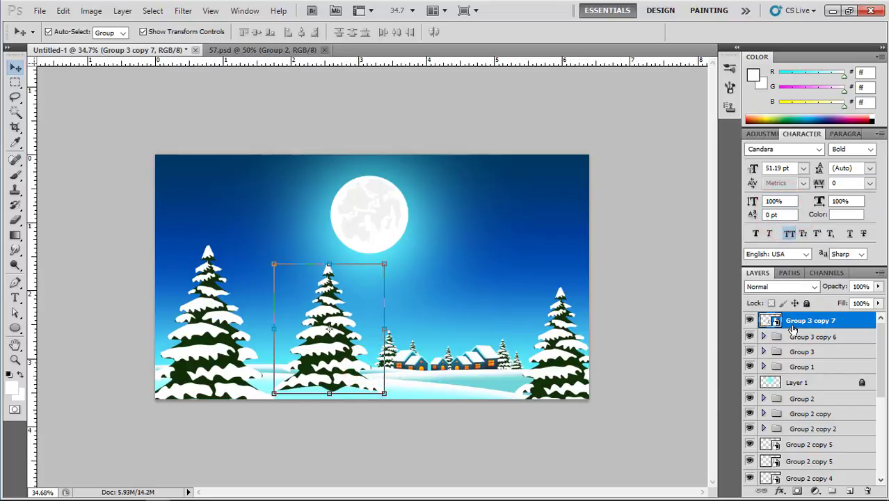
# Step: Restack the new pine between the snow hill layers, just below Group 2 copy, and scale it to about 65.03%
pyautogui.moveTo(809, 414); pyautogui.dragTo(804, 450)
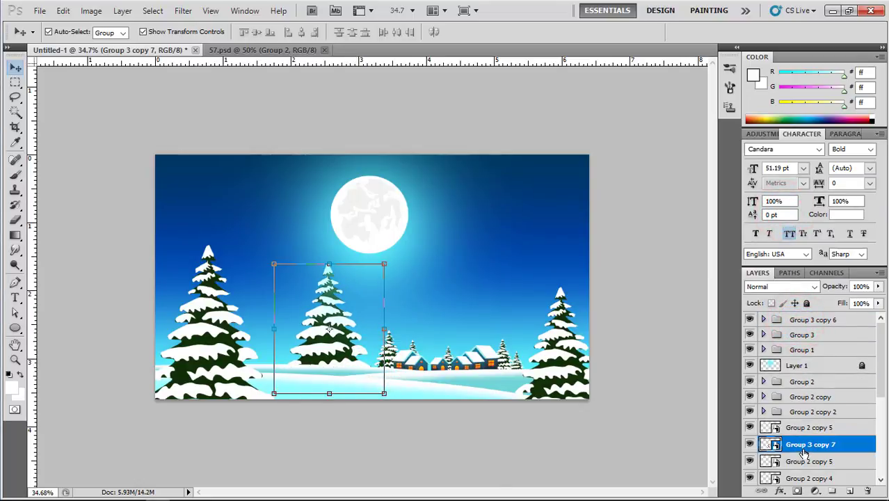
pyautogui.hotkey('ctrl', ']')
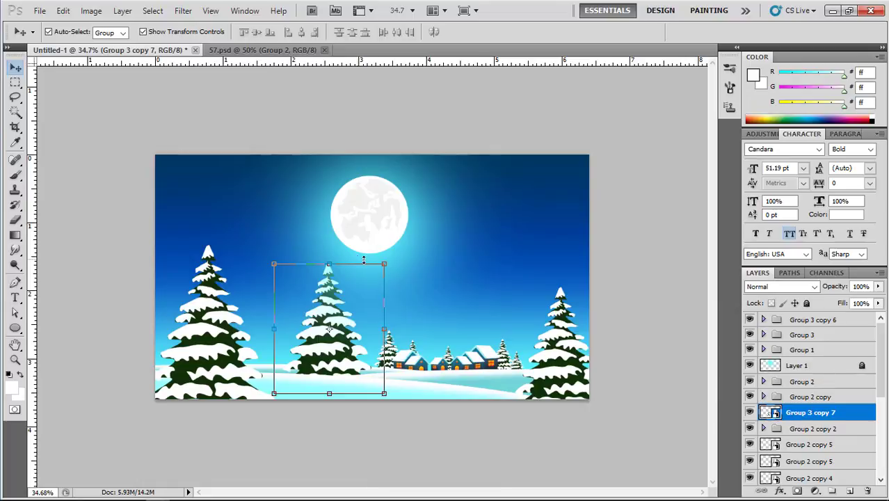
pyautogui.moveTo(384, 264); pyautogui.dragTo(348, 312)
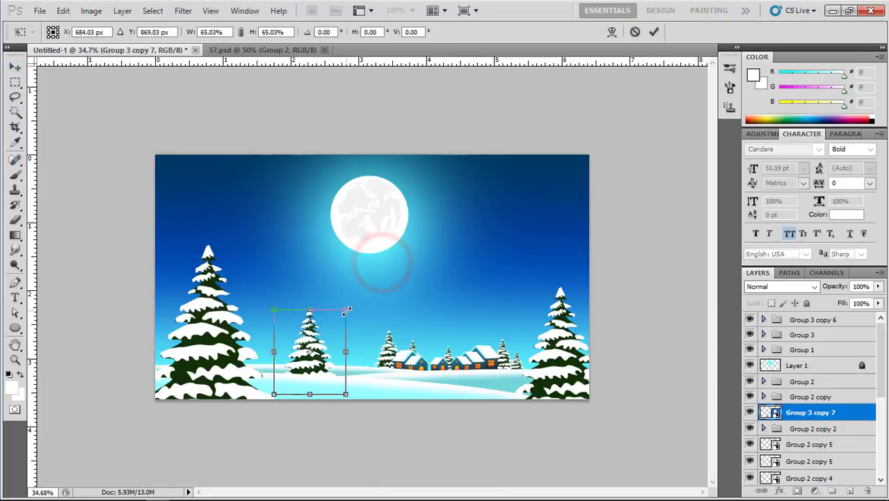
pyautogui.doubleClick(313, 331)
# Step: Reposition the mid-distance pine on its hill and scale it down again to 89.25%
pyautogui.scroll(3, 313, 332)
pyautogui.moveTo(287, 362); pyautogui.dragTo(289, 357)
pyautogui.moveTo(339, 314); pyautogui.dragTo(329, 326)
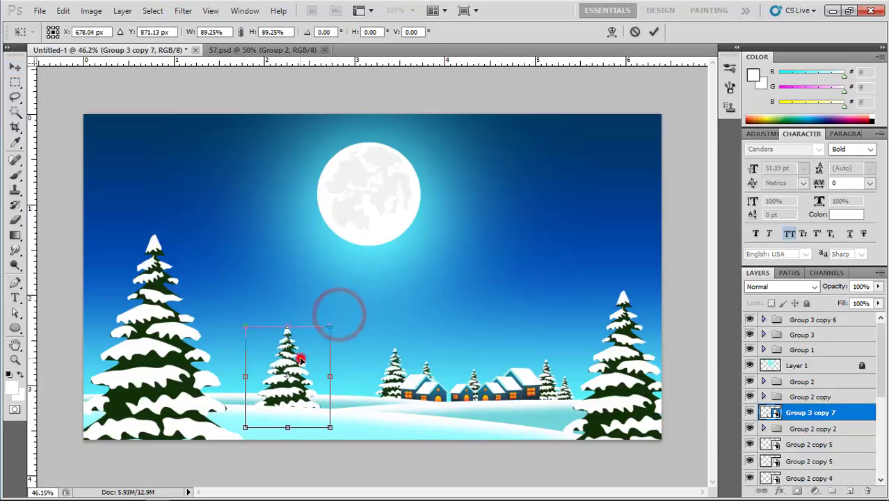
pyautogui.doubleClick(302, 362)
# Step: Enlarge the large left foreground pine slightly and apply the transformation
pyautogui.scroll(-3, 302, 362)
pyautogui.click(184, 333)
pyautogui.hotkey('ctrl', 't')
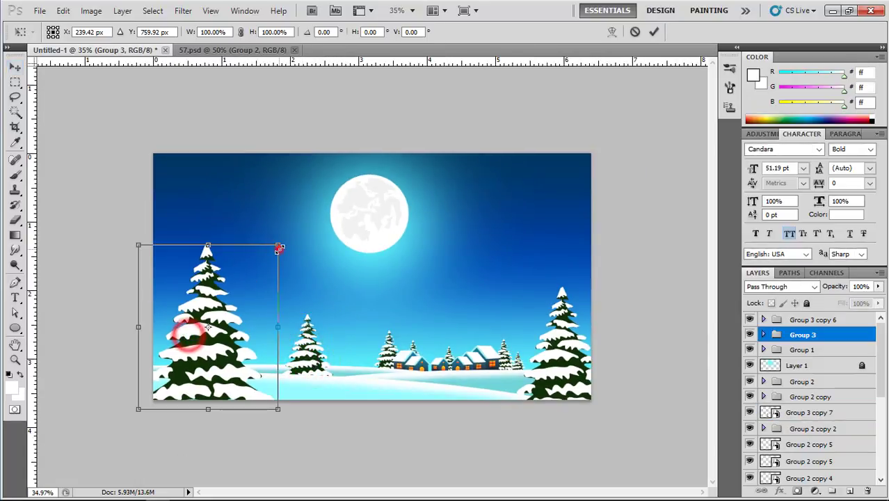
pyautogui.moveTo(278, 244); pyautogui.dragTo(288, 235)
pyautogui.doubleClick(220, 295)
pyautogui.hotkey('ctrl', '+')
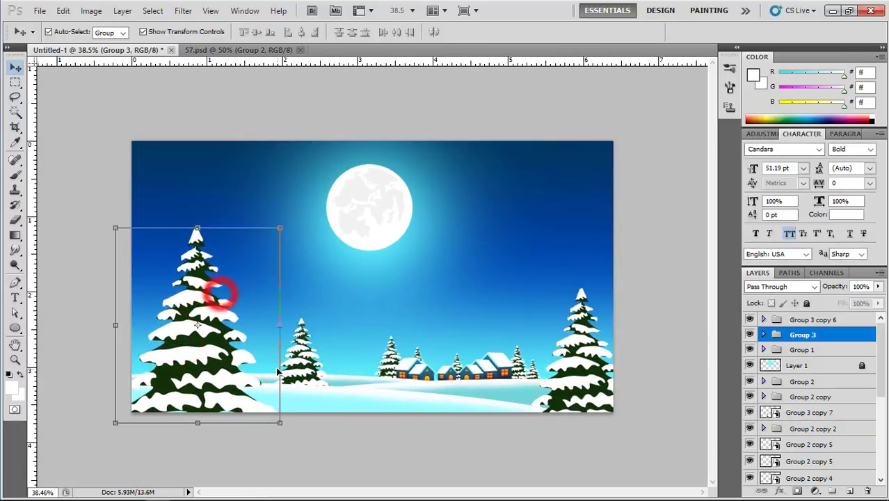
pyautogui.click(361, 334)
# Step: Place a copy of the mid-distance pine beside the large left pine, scaled to 68.35% with 84% opacity
pyautogui.click(305, 365)
pyautogui.keyDown('alt'); pyautogui.moveTo(303, 343); pyautogui.dragTo(253, 344); pyautogui.keyUp('alt')
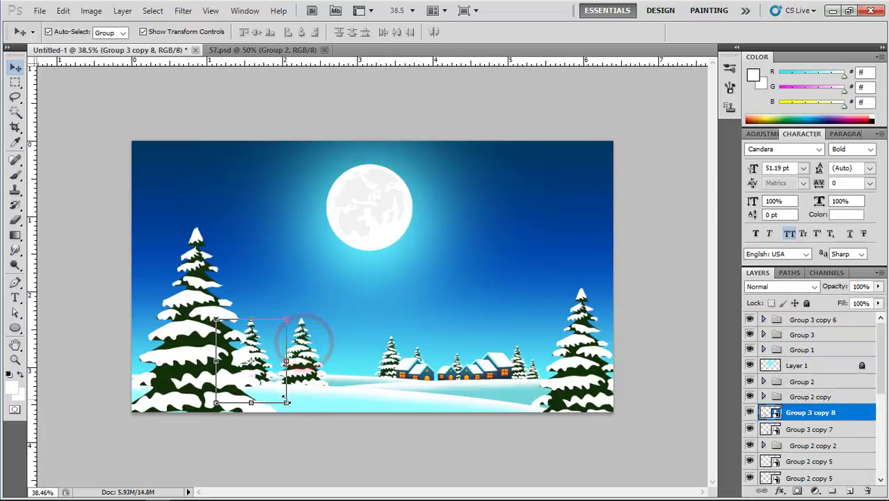
pyautogui.keyDown('alt'); pyautogui.keyDown('shift'); pyautogui.moveTo(286, 402); pyautogui.dragTo(278, 392); pyautogui.keyUp('shift'); pyautogui.keyUp('alt')
pyautogui.moveTo(250, 355); pyautogui.dragTo(254, 361)
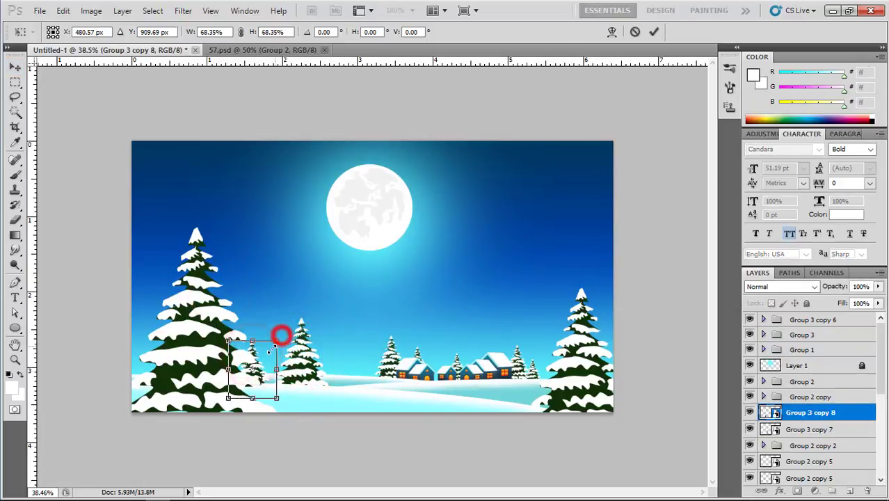
pyautogui.doubleClick(265, 352)
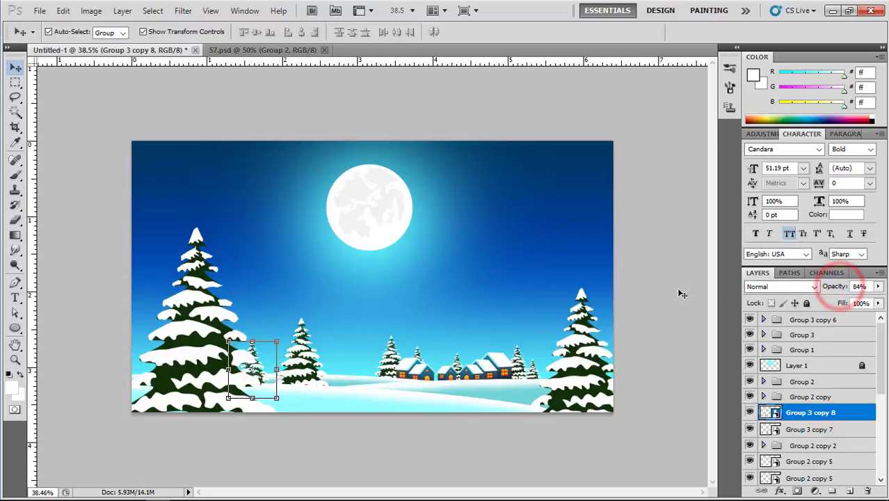
pyautogui.click(577, 288)
# Step: Set the opacity of the pine just left of the village to 95% and the one among the middle houses to about 88%
pyautogui.click(391, 357)
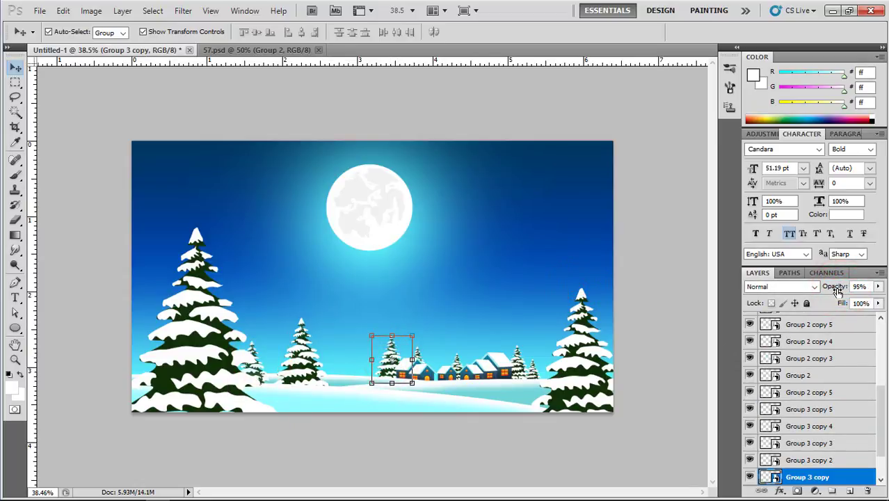
pyautogui.click(665, 310)
pyautogui.click(457, 362)
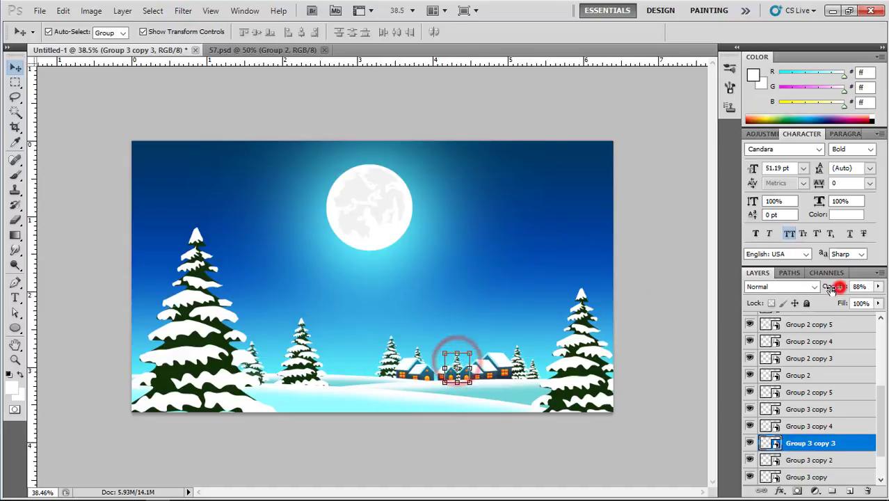
# Step: Reduce the opacity of the two small pines beside the rightmost village house
pyautogui.click(518, 373)
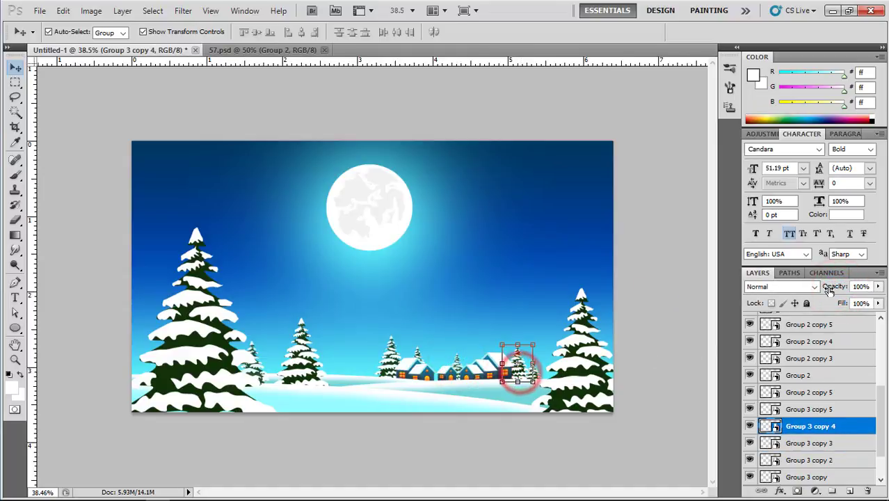
pyautogui.click(689, 314)
pyautogui.click(533, 369)
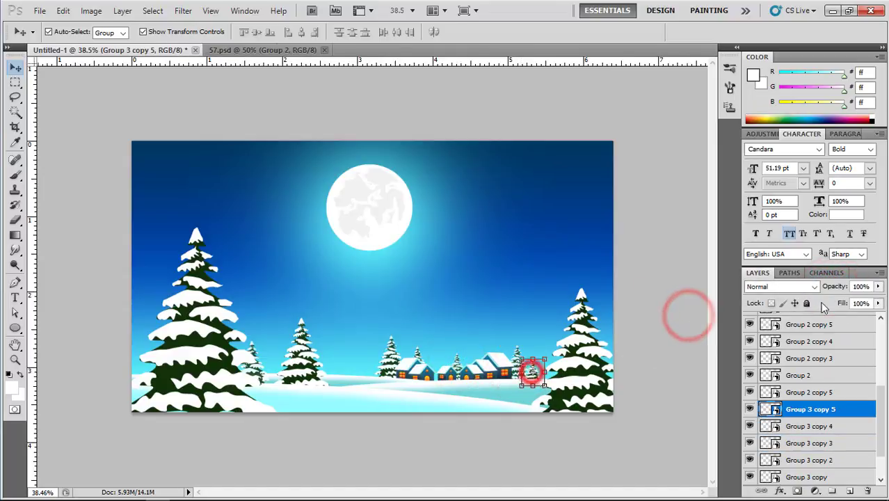
pyautogui.click(661, 303)
# Step: Fine-tune the opacity of the pine just left of the village and lower the pine behind the leftmost house to about 76%
pyautogui.click(391, 360)
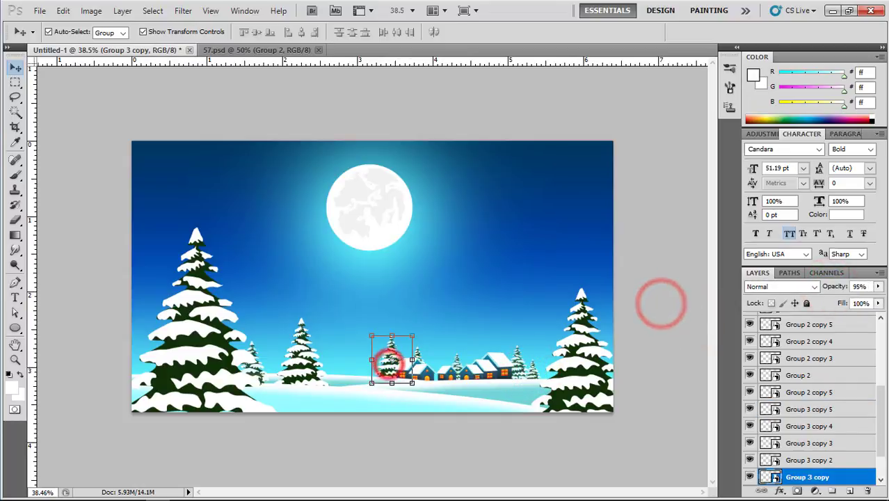
pyautogui.click(647, 297)
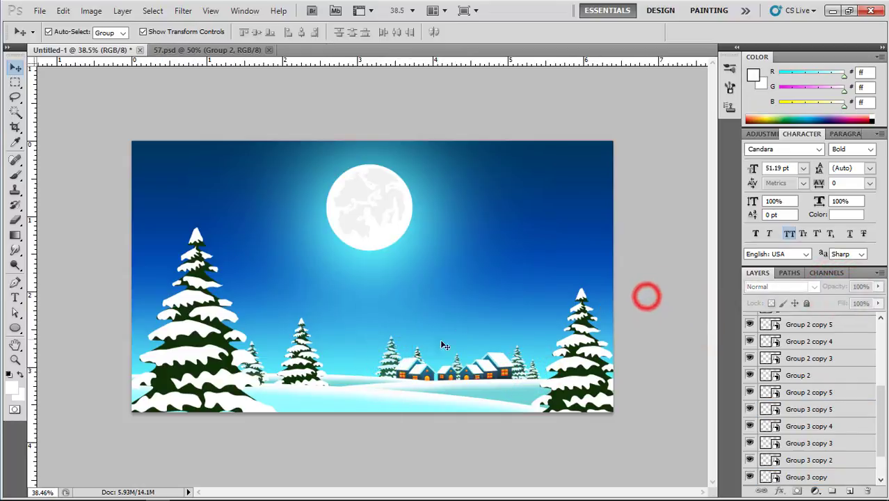
pyautogui.click(420, 355)
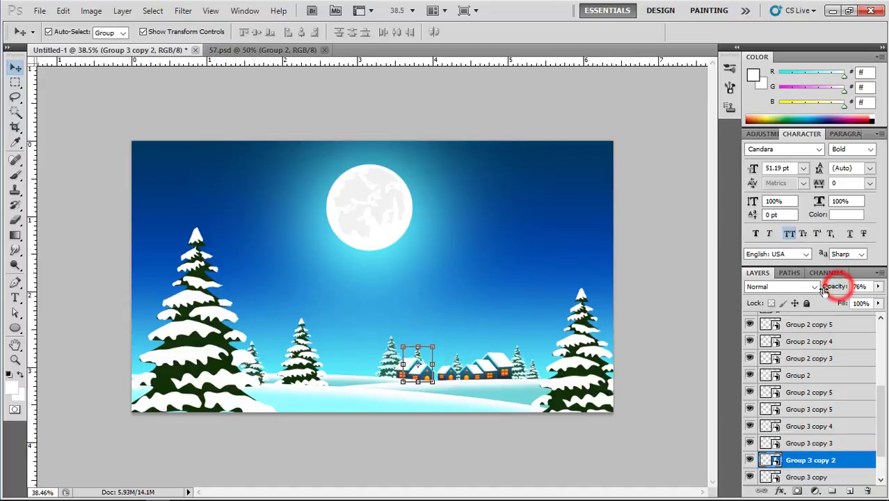
pyautogui.click(651, 291)
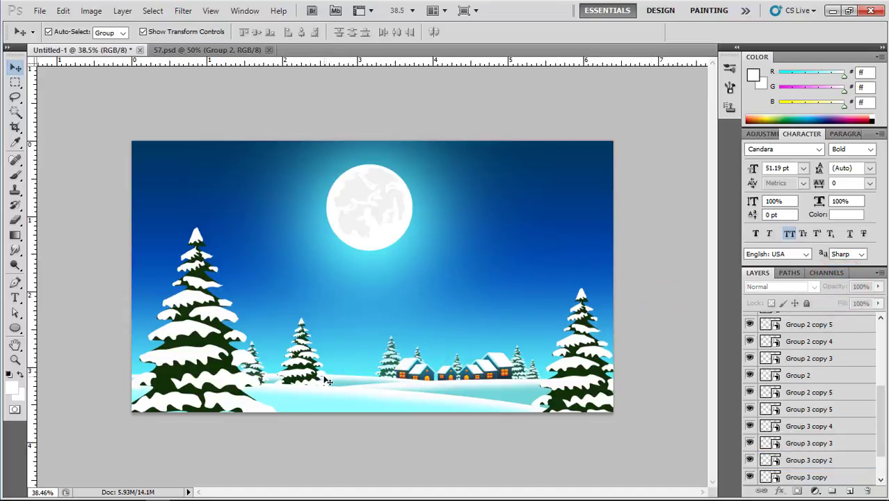
# Step: Draw a white ellipse below the moon, overlapping the left end of the village, as the first snowman ball
pyautogui.scroll(2, 325, 378)
pyautogui.click(15, 328)
pyautogui.click(50, 355)
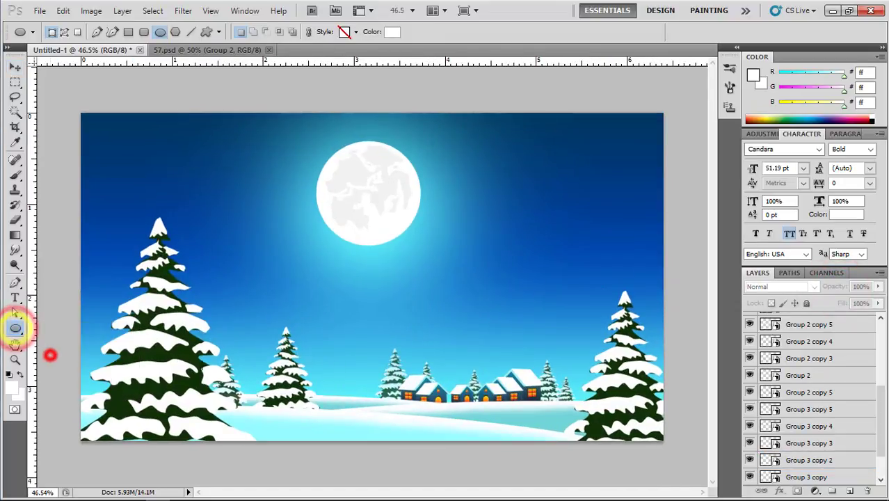
pyautogui.moveTo(346, 326); pyautogui.dragTo(433, 395)
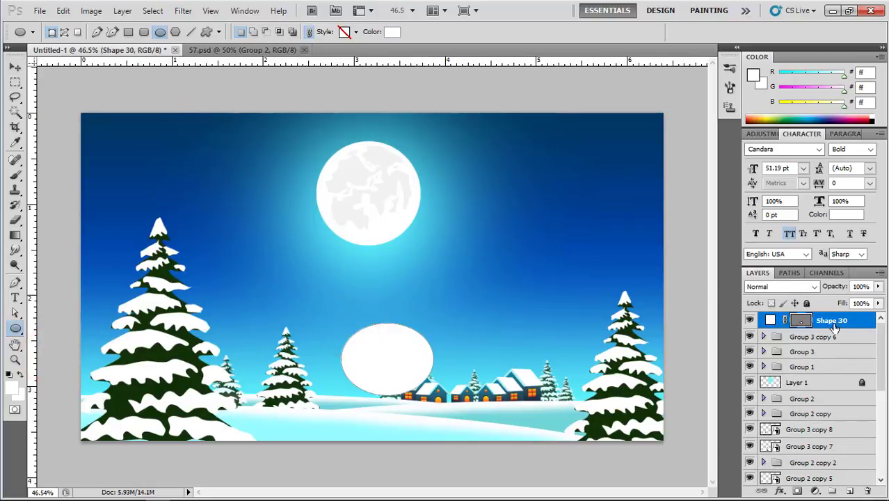
# Step: Add an Inner Shadow to the ellipse in blue 285f8f, with distance 29 px and size 51 px
pyautogui.doubleClick(861, 320)
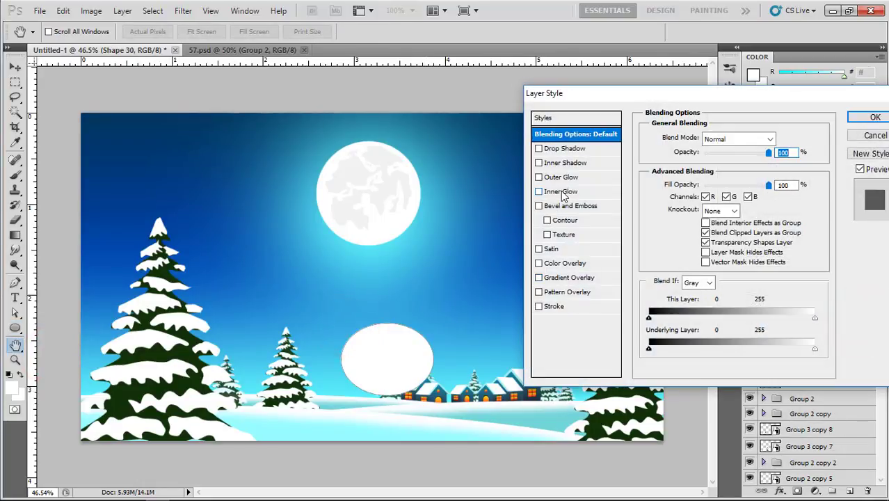
pyautogui.click(565, 164)
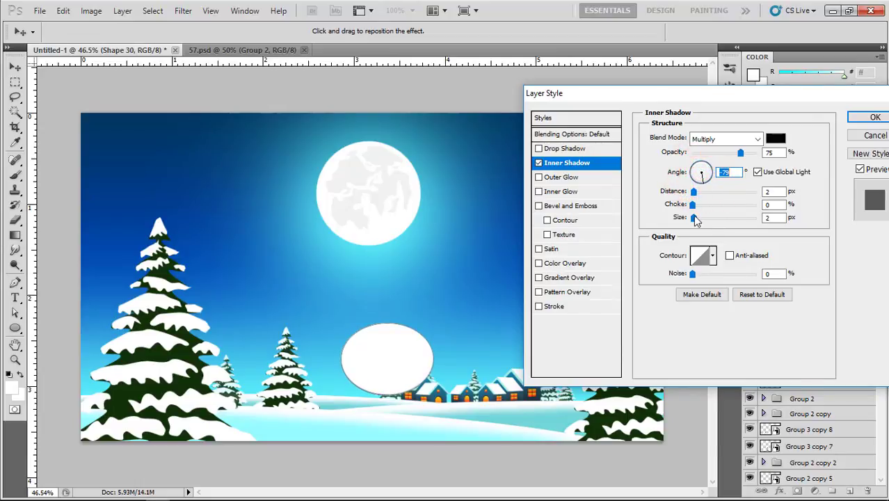
pyautogui.moveTo(696, 220); pyautogui.dragTo(710, 199)
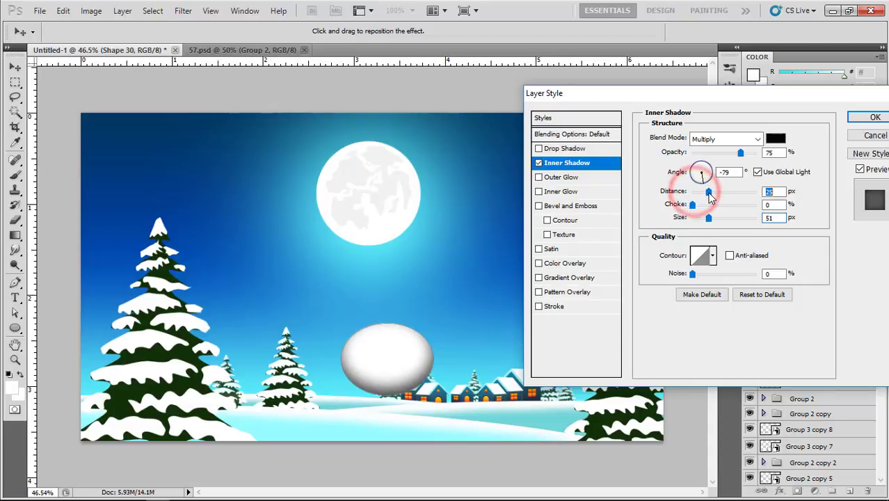
pyautogui.click(774, 138)
pyautogui.click(483, 282)
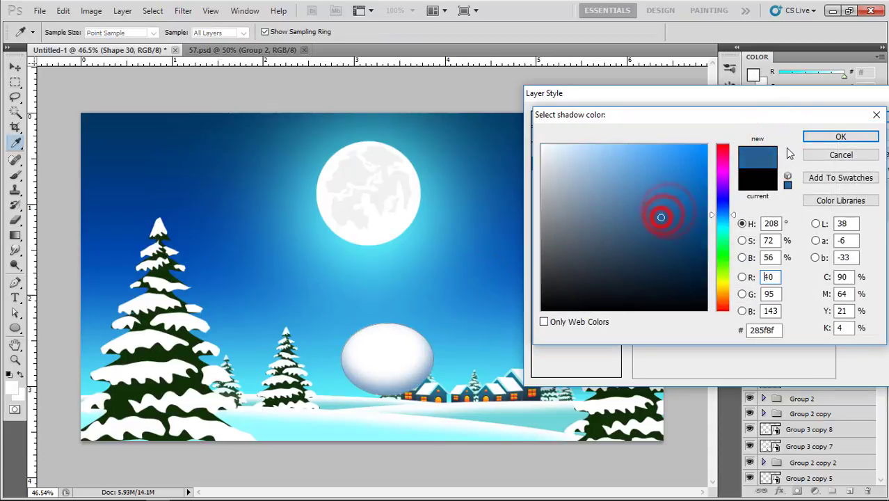
pyautogui.click(814, 136)
pyautogui.click(855, 117)
# Step: Shrink the shaded ellipse into a snowman head and add two progressively larger copies below it as the middle and bottom balls
pyautogui.click(15, 66)
pyautogui.click(78, 86)
pyautogui.scroll(2, 410, 329)
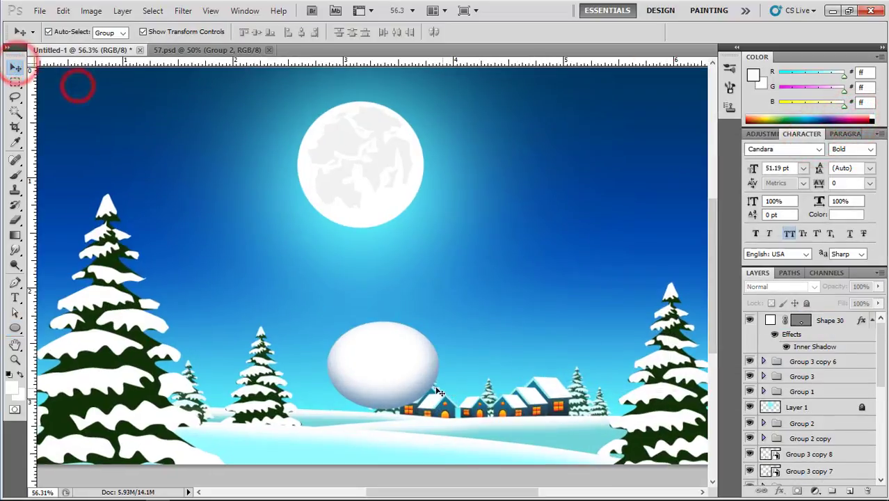
pyautogui.moveTo(440, 393); pyautogui.dragTo(386, 373)
pyautogui.doubleClick(393, 338)
pyautogui.moveTo(407, 404); pyautogui.dragTo(418, 413)
pyautogui.moveTo(384, 368); pyautogui.dragTo(443, 392)
pyautogui.press('Return')
pyautogui.doubleClick(391, 411)
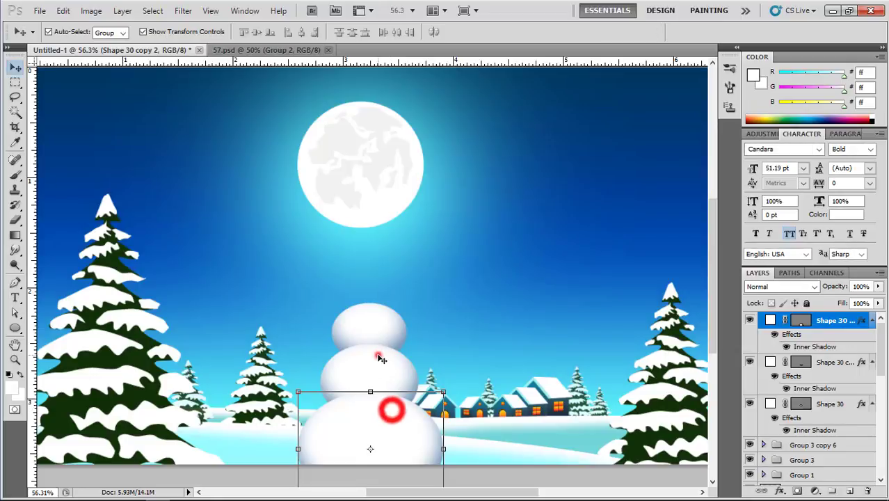
# Step: Scale the three snowman balls down together and place them at the canvas's lower edge, left of the village
pyautogui.keyDown('shift'); pyautogui.click(379, 358); pyautogui.keyUp('shift')
pyautogui.keyDown('shift'); pyautogui.click(368, 312); pyautogui.keyUp('shift')
pyautogui.hotkey('ctrl', 't')
pyautogui.moveTo(445, 304); pyautogui.dragTo(422, 337)
pyautogui.moveTo(382, 375); pyautogui.dragTo(369, 381)
pyautogui.doubleClick(370, 380)
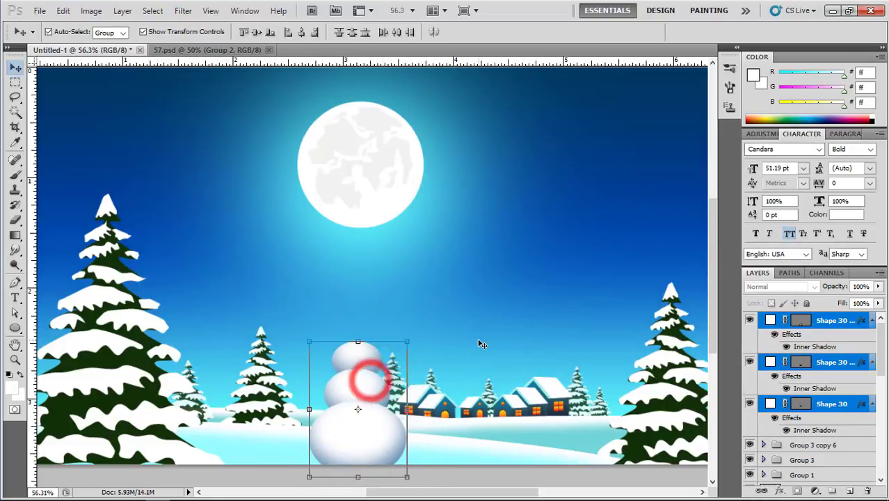
pyautogui.scroll(-2, 482, 344)
pyautogui.moveTo(390, 422); pyautogui.dragTo(370, 419)
pyautogui.click(437, 338)
pyautogui.scroll(2, 361, 364)
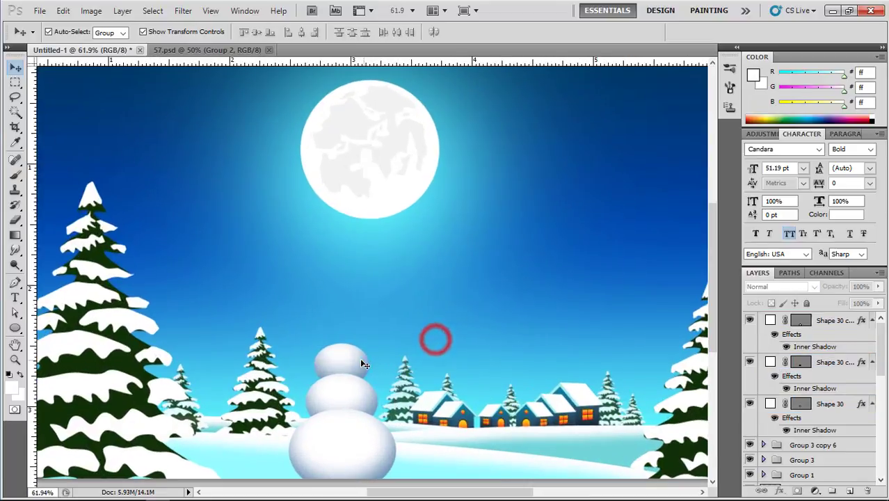
# Step: Rotate the Inner Shadow angle of the snowman's bottom ball to about -137° using global light
pyautogui.click(345, 437)
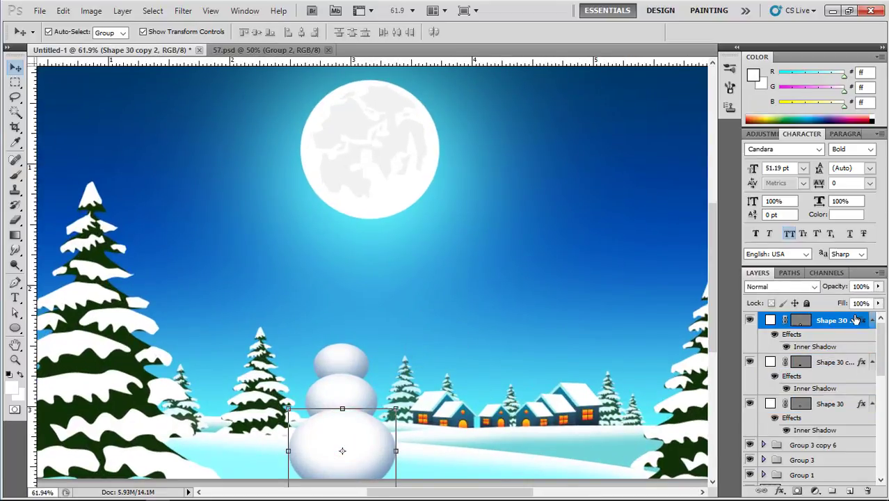
pyautogui.doubleClick(854, 316)
pyautogui.click(560, 163)
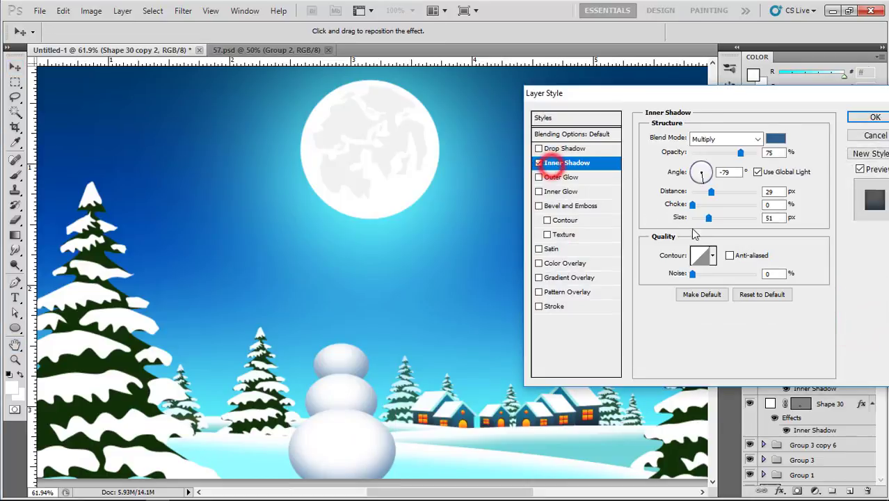
pyautogui.moveTo(707, 180); pyautogui.dragTo(711, 175)
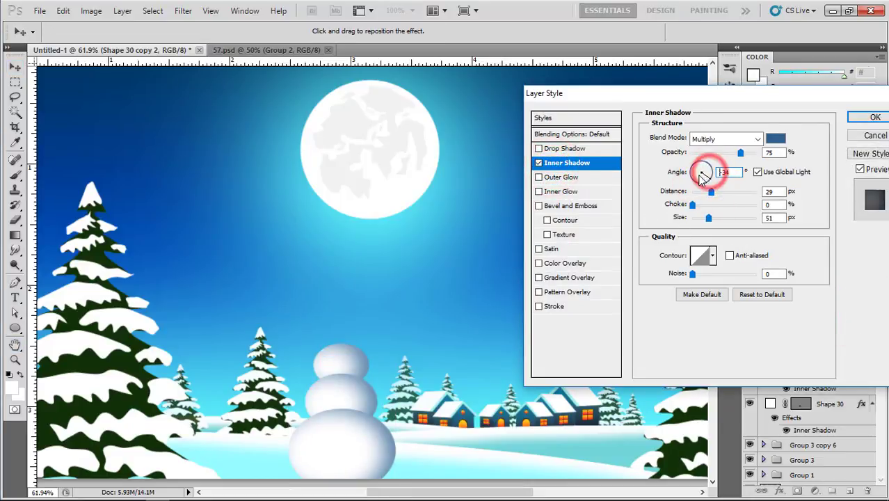
pyautogui.click(694, 180)
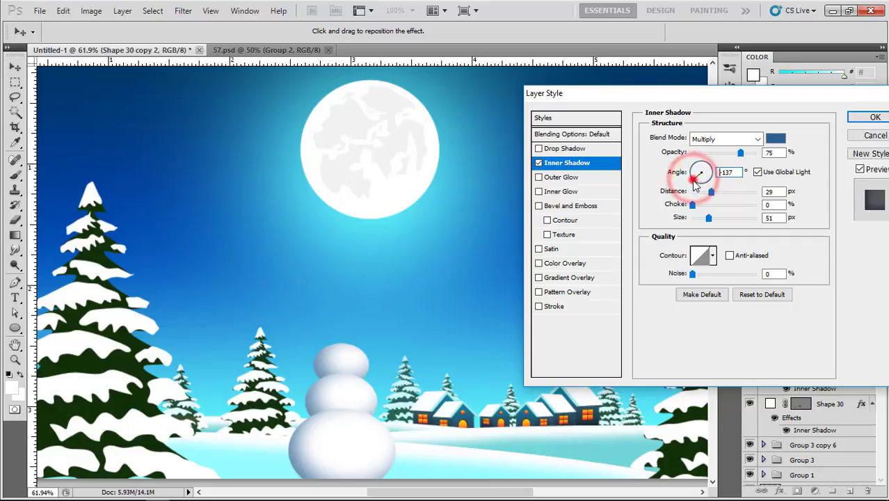
pyautogui.click(698, 187)
pyautogui.click(692, 182)
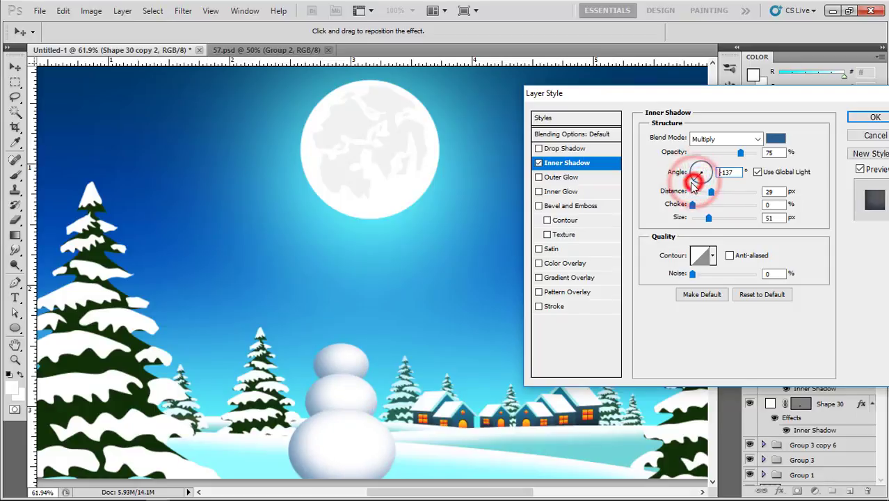
pyautogui.click(688, 183)
pyautogui.click(876, 117)
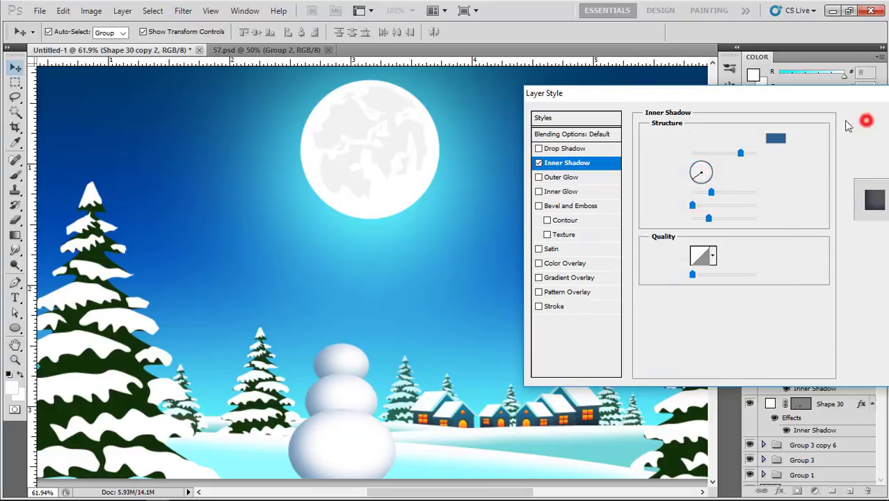
# Step: Select all three snowman balls and shift them slightly downward together
pyautogui.scroll(1, 348, 375)
pyautogui.keyDown('shift'); pyautogui.click(349, 359); pyautogui.keyUp('shift')
pyautogui.keyDown('shift'); pyautogui.click(354, 388); pyautogui.keyUp('shift')
pyautogui.hotkey('ctrl', '0')
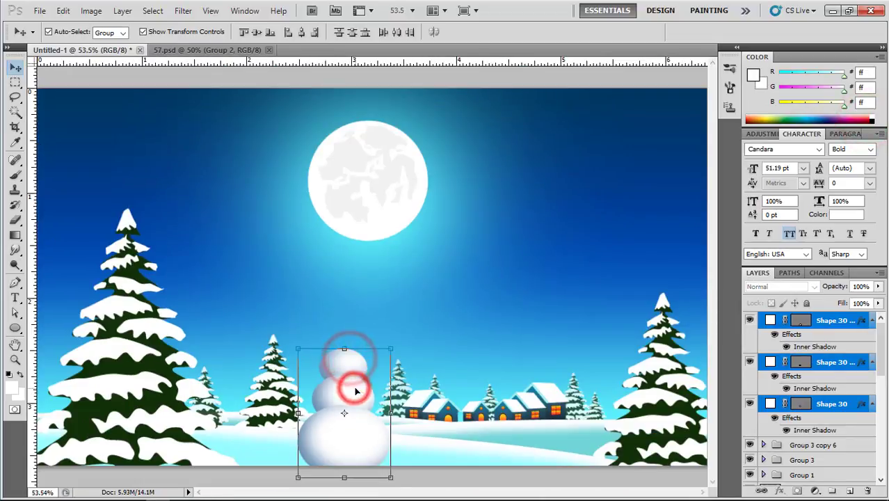
pyautogui.moveTo(364, 397); pyautogui.dragTo(365, 402)
pyautogui.click(459, 338)
# Step: Restack the snowman so the head lies in front of the middle ball and the middle ball in front of the bottom one
pyautogui.click(451, 346)
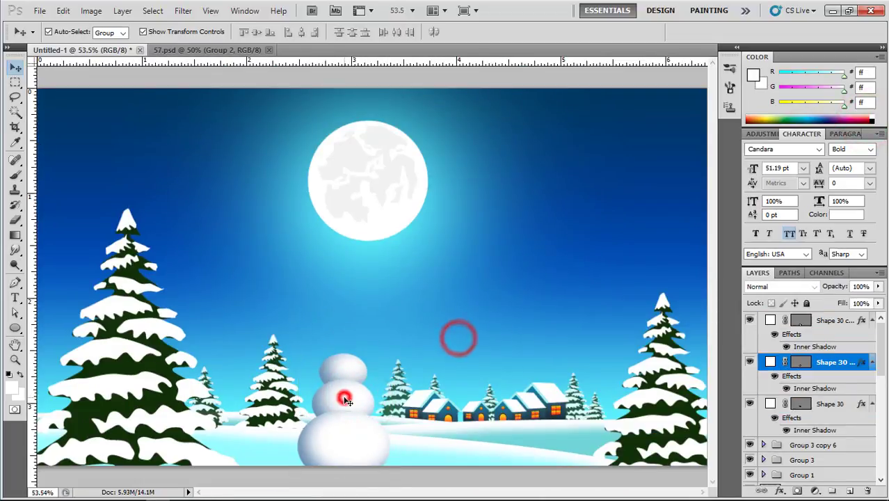
pyautogui.click(342, 394)
pyautogui.keyDown('shift'); pyautogui.click(348, 353); pyautogui.keyUp('shift')
pyautogui.hotkey('ctrl', ']')
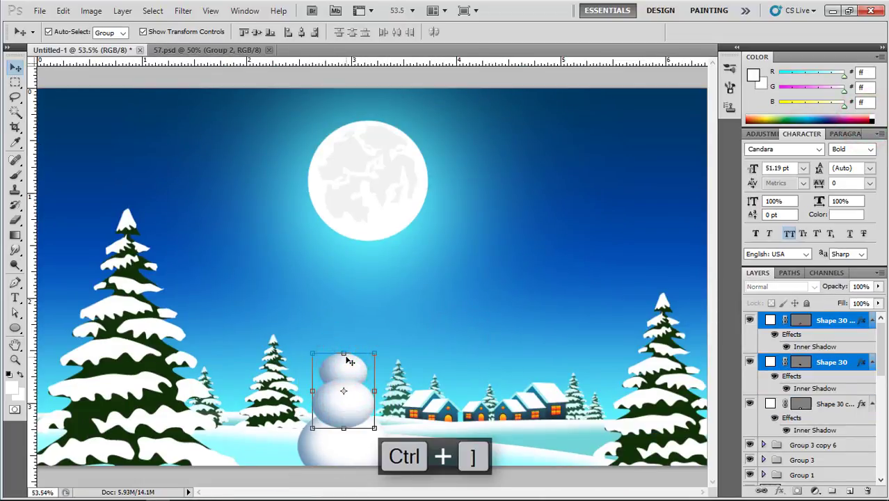
pyautogui.click(411, 336)
pyautogui.click(357, 363)
pyautogui.hotkey('ctrl', ']')
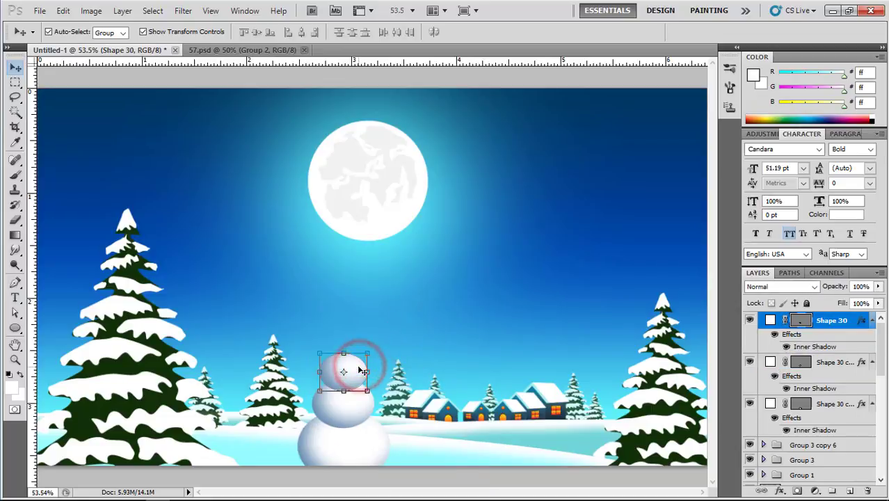
pyautogui.click(420, 339)
pyautogui.scroll(-3, 384, 432)
pyautogui.scroll(2, 383, 429)
pyautogui.click(356, 427)
pyautogui.keyDown('shift'); pyautogui.click(354, 407); pyautogui.keyUp('shift')
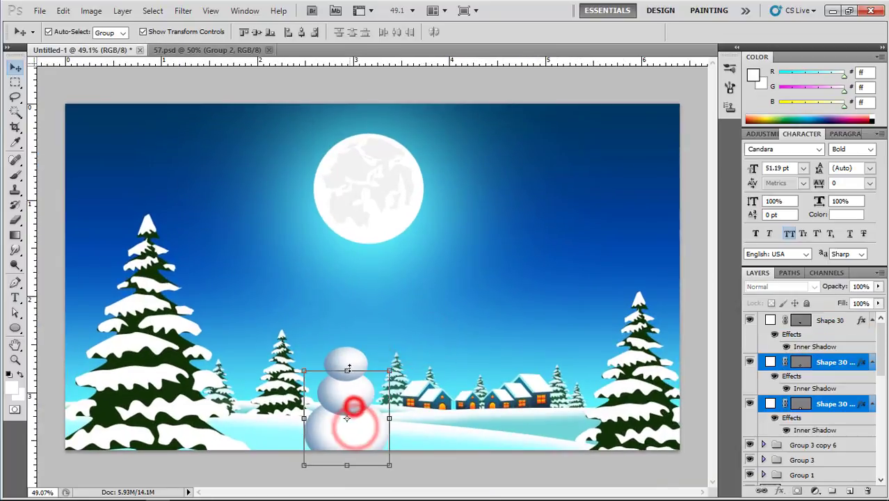
pyautogui.click(350, 357)
pyautogui.press('Return')
pyautogui.click(431, 325)
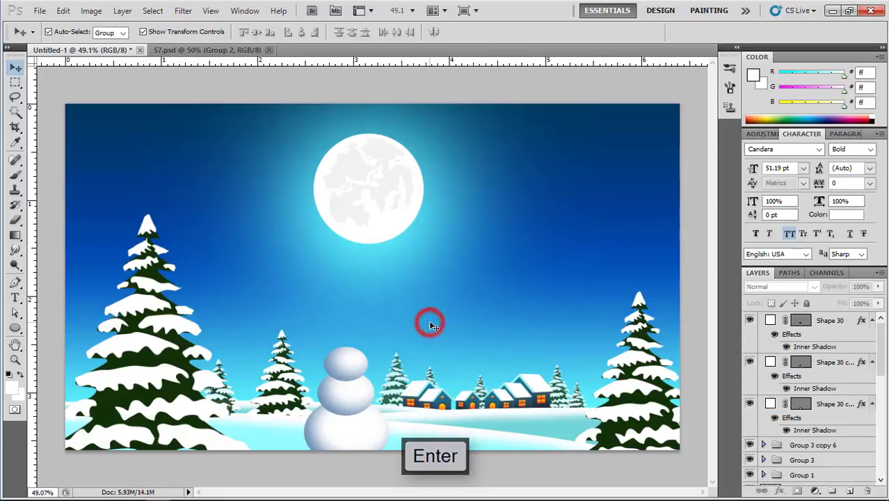
# Step: Enlarge the snowman's bottom and middle balls individually and scale the head to 110.62%, restacking it neatly on top
pyautogui.click(346, 363)
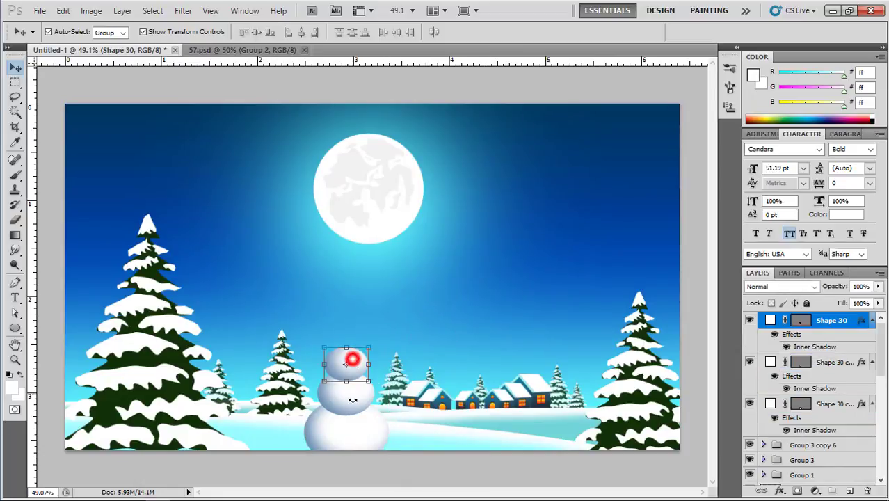
pyautogui.click(364, 433)
pyautogui.moveTo(385, 403); pyautogui.dragTo(350, 357)
pyautogui.doubleClick(374, 418)
pyautogui.click(389, 332)
pyautogui.click(343, 393)
pyautogui.doubleClick(357, 378)
pyautogui.click(348, 367)
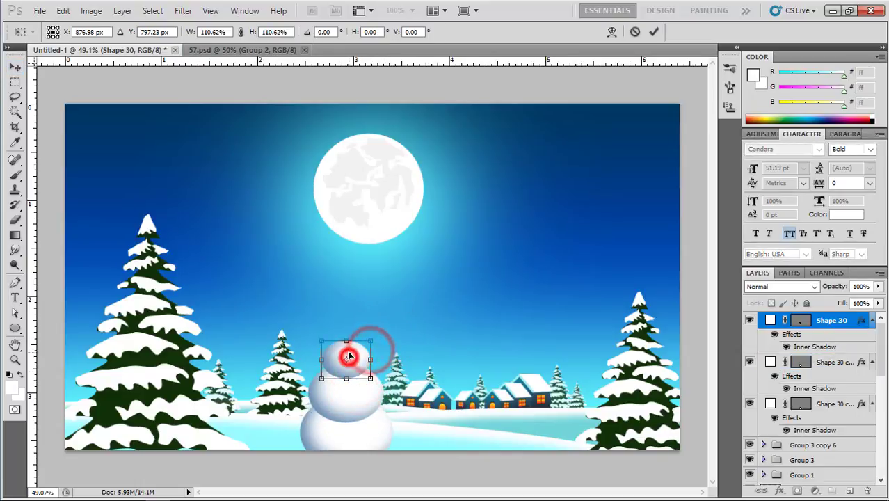
pyautogui.doubleClick(349, 353)
# Step: Scale the whole snowman down slightly and shift it a little to the left at the canvas's lower edge
pyautogui.keyDown('shift'); pyautogui.click(351, 435); pyautogui.keyUp('shift')
pyautogui.keyDown('shift'); pyautogui.click(354, 411); pyautogui.keyUp('shift')
pyautogui.moveTo(395, 340); pyautogui.dragTo(388, 352)
pyautogui.doubleClick(370, 377)
pyautogui.moveTo(363, 387); pyautogui.dragTo(358, 392)
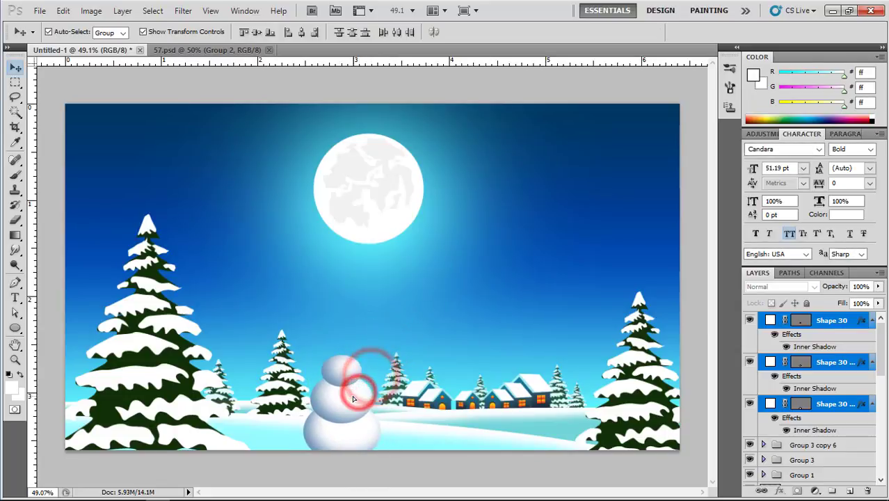
pyautogui.click(446, 456)
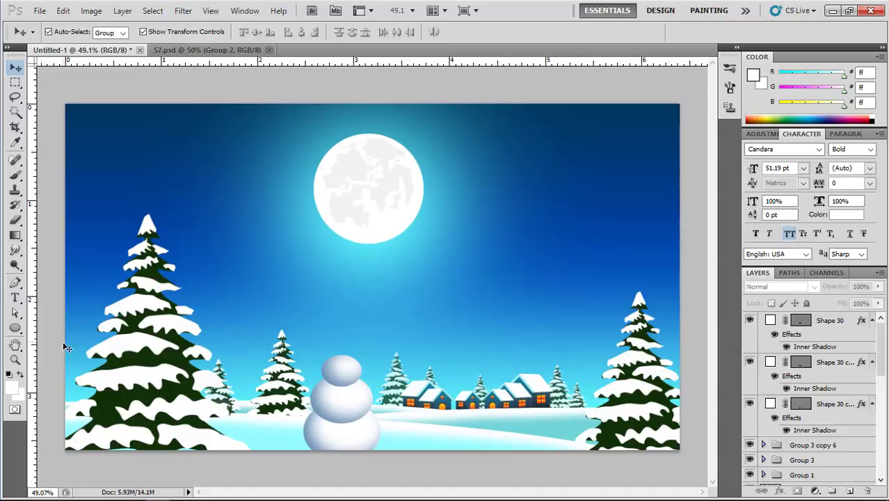
# Step: Draw a thin branch-like arm shape with the Pen tool, reaching out from the left side of the snowman's middle ball
pyautogui.click(16, 282)
pyautogui.scroll(2, 348, 368)
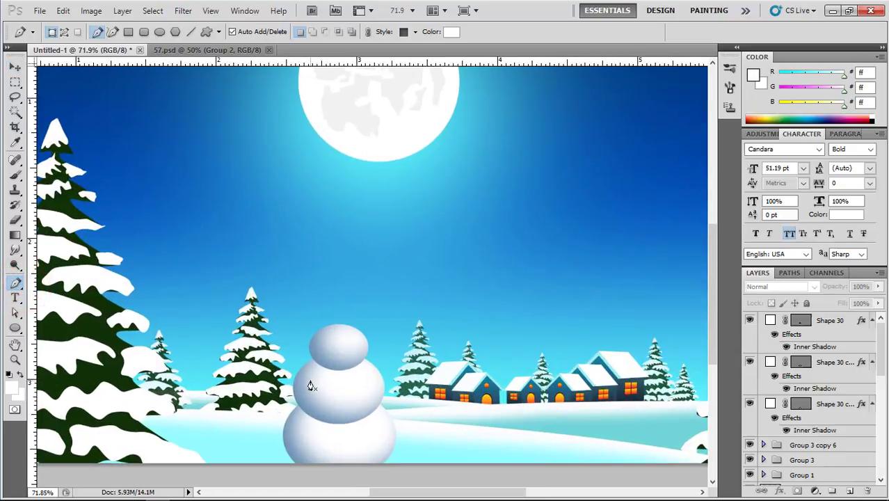
pyautogui.click(305, 381)
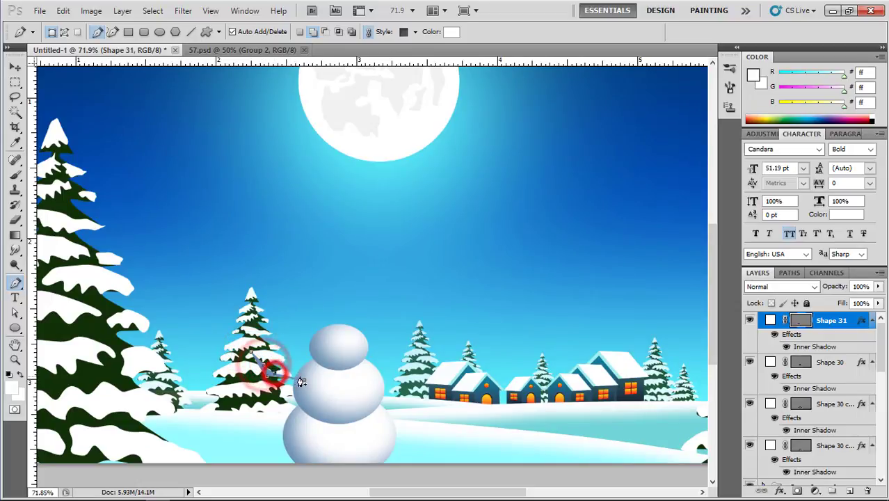
# Step: Recolor the snowman's left arm shape from white to a dark reddish brown
pyautogui.doubleClick(771, 321)
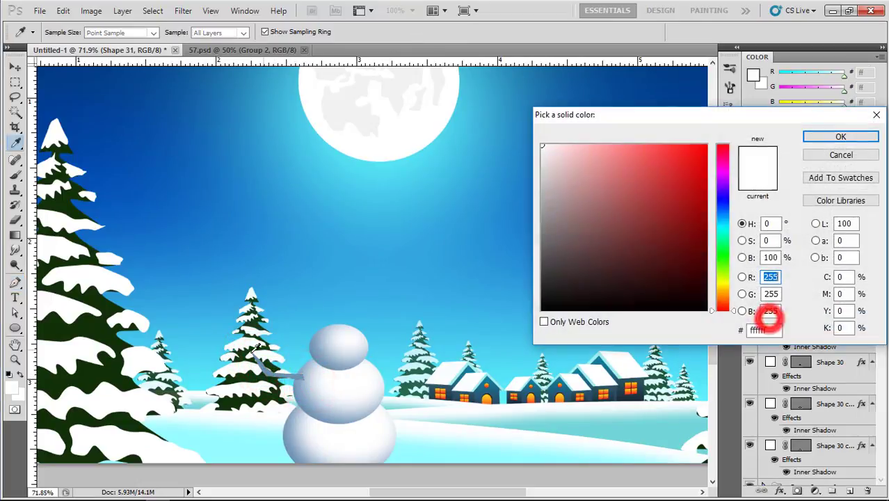
pyautogui.click(245, 376)
pyautogui.click(723, 304)
pyautogui.click(630, 266)
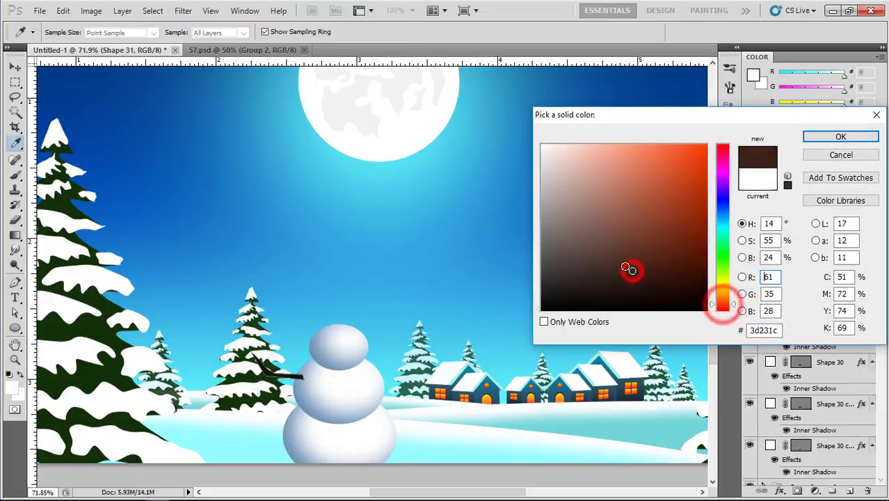
pyautogui.click(632, 255)
pyautogui.click(657, 240)
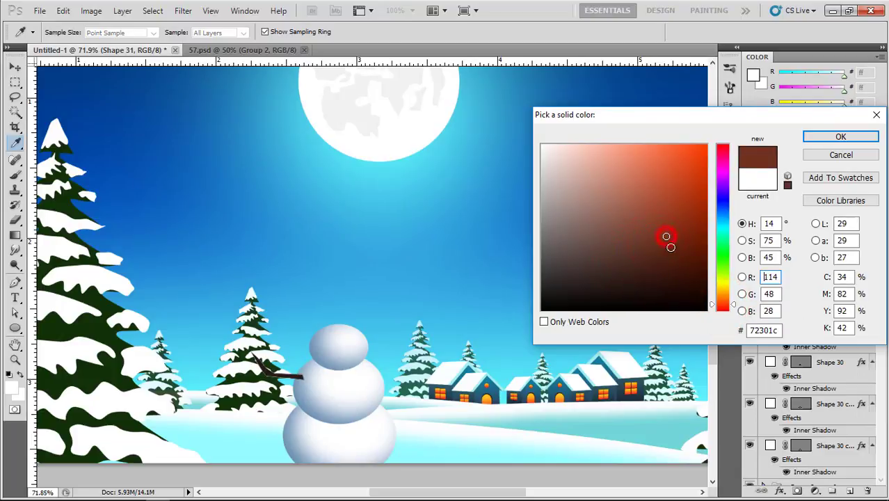
pyautogui.click(818, 137)
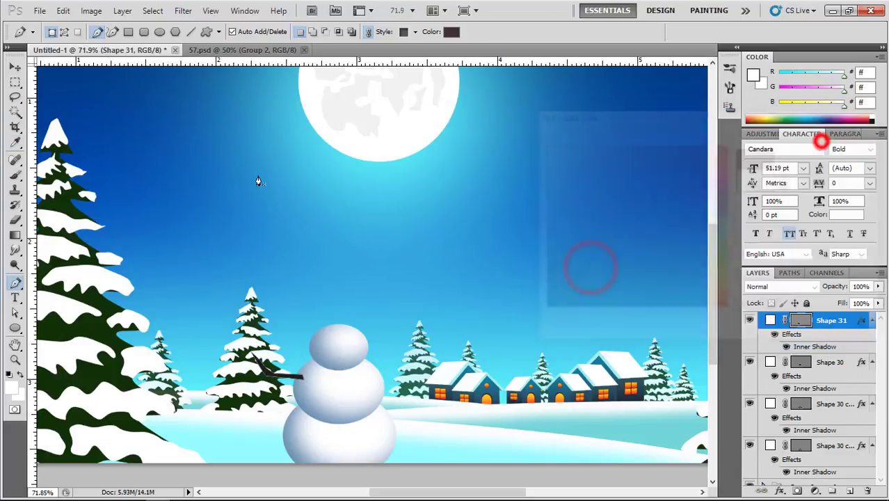
# Step: Duplicate the snowman's arm, flip the copy horizontally and place it on the right side of the middle ball
pyautogui.click(16, 68)
pyautogui.click(224, 157)
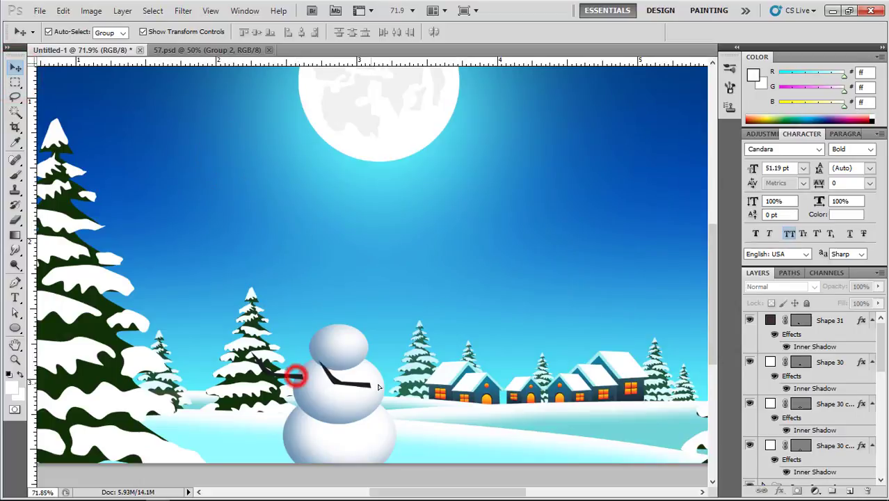
pyautogui.hotkey('ctrl', 't')
pyautogui.moveTo(379, 387); pyautogui.dragTo(402, 375)
pyautogui.rightClick(377, 386)
pyautogui.click(407, 352)
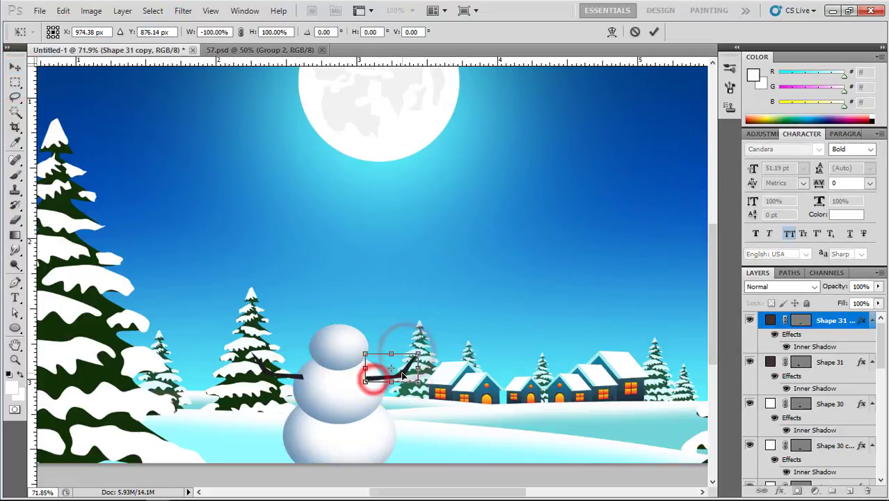
pyautogui.doubleClick(402, 376)
# Step: Send the right arm backward in the layer order until it sits behind the snowman's balls
pyautogui.hotkey('ctrl', '[')
pyautogui.hotkey('ctrl', '[')
pyautogui.hotkey('ctrl', '[')
pyautogui.hotkey('ctrl', '[')
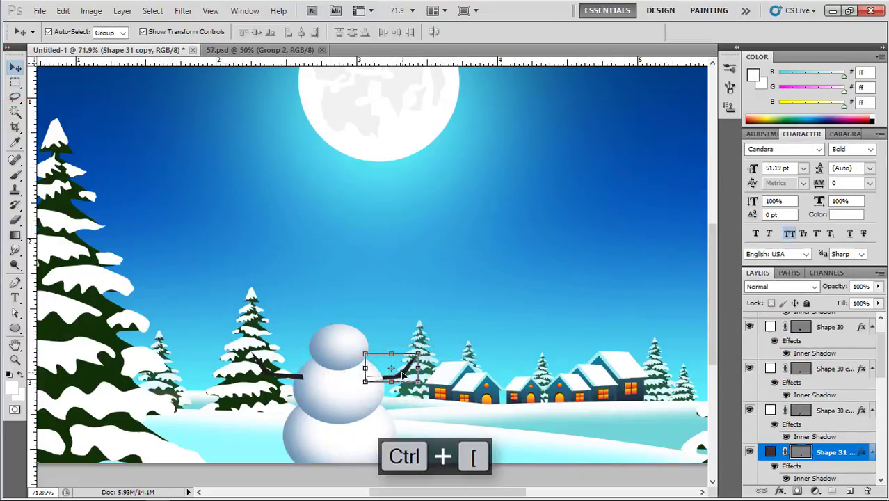
pyautogui.click(485, 319)
# Step: Select both arms and all three snowman balls, scale them down together and reposition them at the canvas's lower edge
pyautogui.click(397, 367)
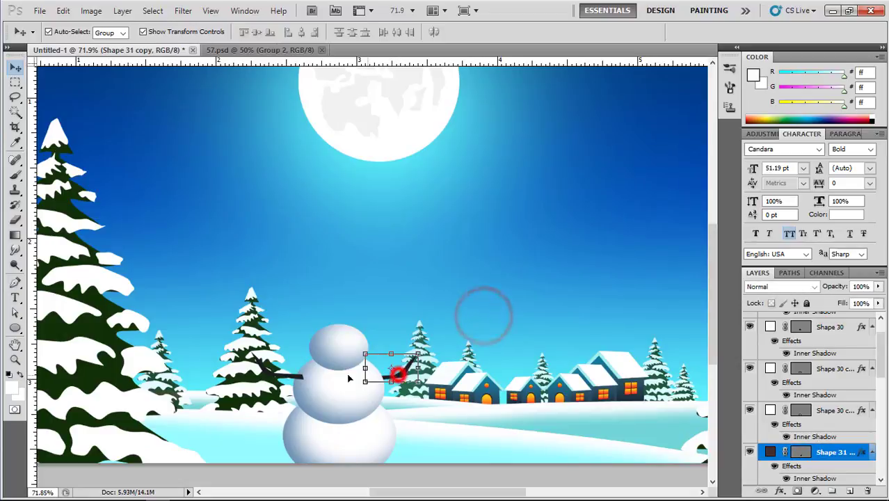
pyautogui.keyDown('shift'); pyautogui.click(298, 371); pyautogui.keyUp('shift')
pyautogui.keyDown('shift'); pyautogui.click(343, 350); pyautogui.keyUp('shift')
pyautogui.keyDown('shift'); pyautogui.click(353, 407); pyautogui.keyUp('shift')
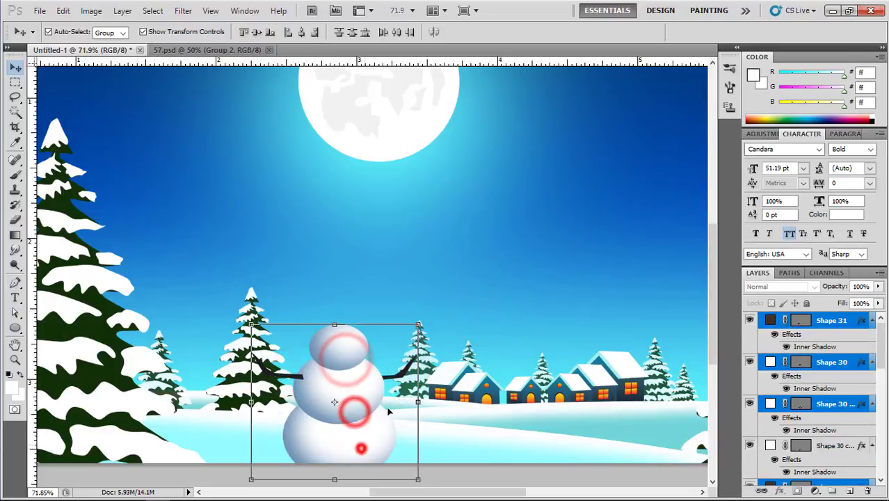
pyautogui.keyDown('shift'); pyautogui.click(359, 448); pyautogui.keyUp('shift')
pyautogui.hotkey('ctrl', 't')
pyautogui.moveTo(418, 323); pyautogui.dragTo(377, 363)
pyautogui.moveTo(334, 394); pyautogui.dragTo(351, 386)
pyautogui.doubleClick(350, 385)
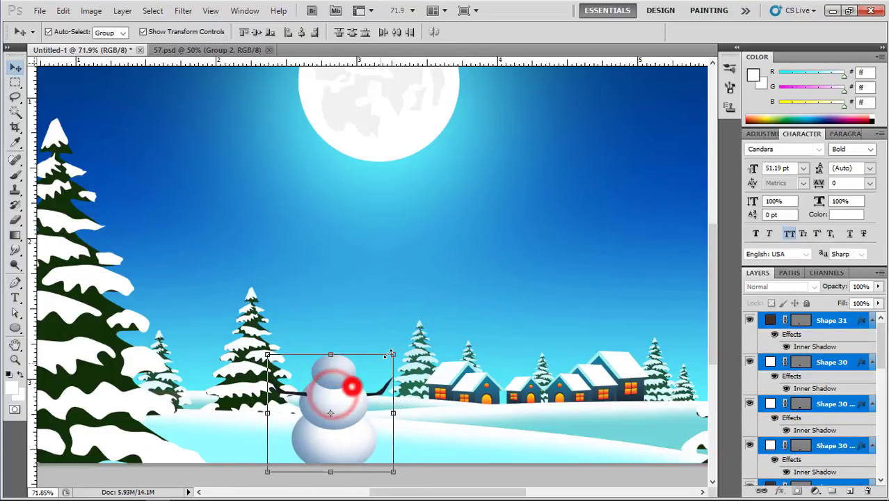
# Step: Enlarge the whole snowman slightly and deselect it
pyautogui.moveTo(393, 351); pyautogui.dragTo(406, 343)
pyautogui.doubleClick(354, 370)
pyautogui.scroll(-3, 428, 344)
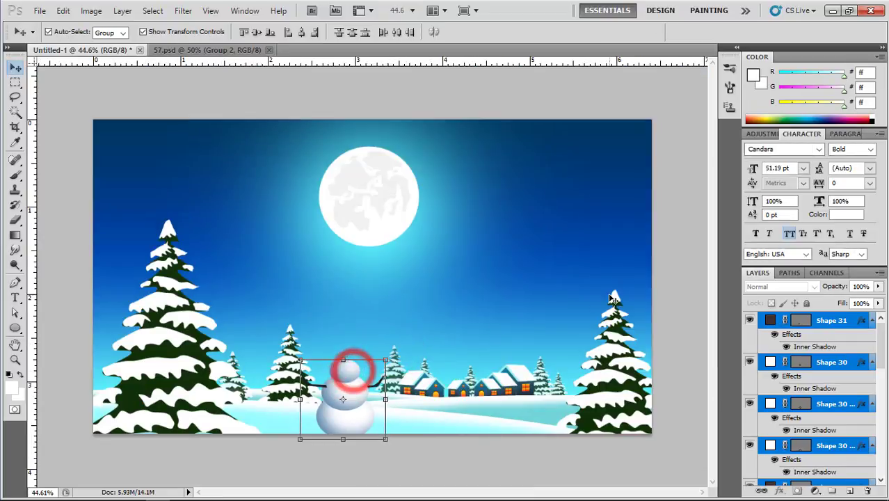
pyautogui.click(662, 277)
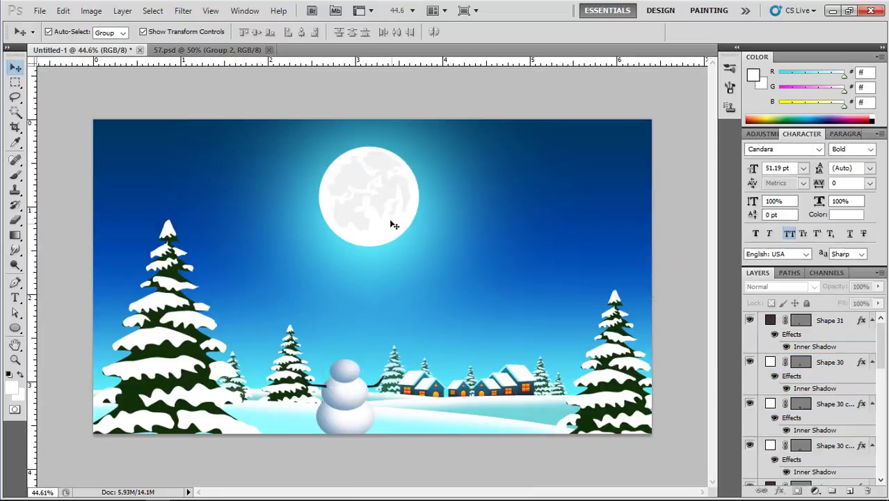
# Step: Add a new layer just above the background and draw a white cloud custom shape on it, below and right of the moon
pyautogui.scroll(2, 394, 225)
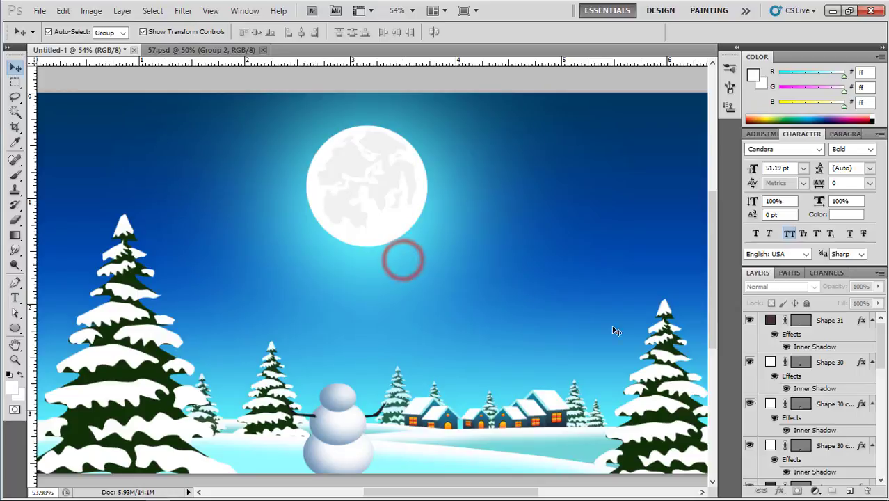
pyautogui.scroll(-10, 832, 430)
pyautogui.click(826, 452)
pyautogui.click(849, 492)
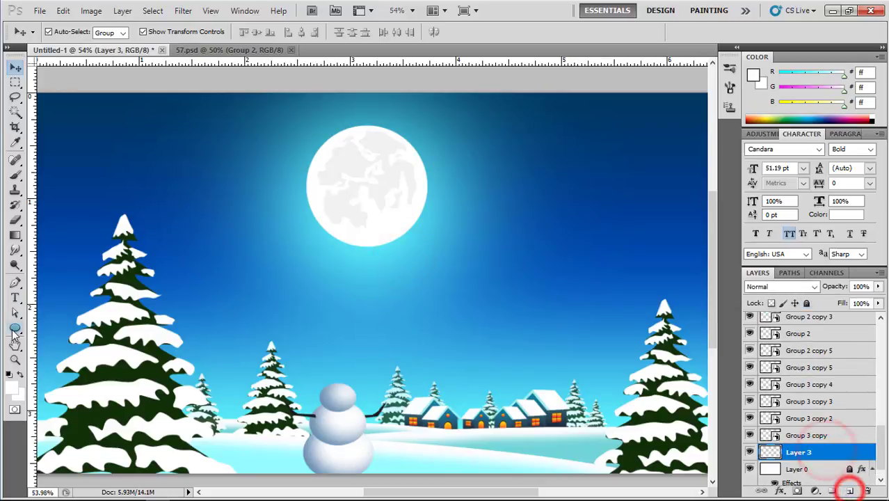
pyautogui.moveTo(15, 328); pyautogui.dragTo(56, 383)
pyautogui.click(270, 32)
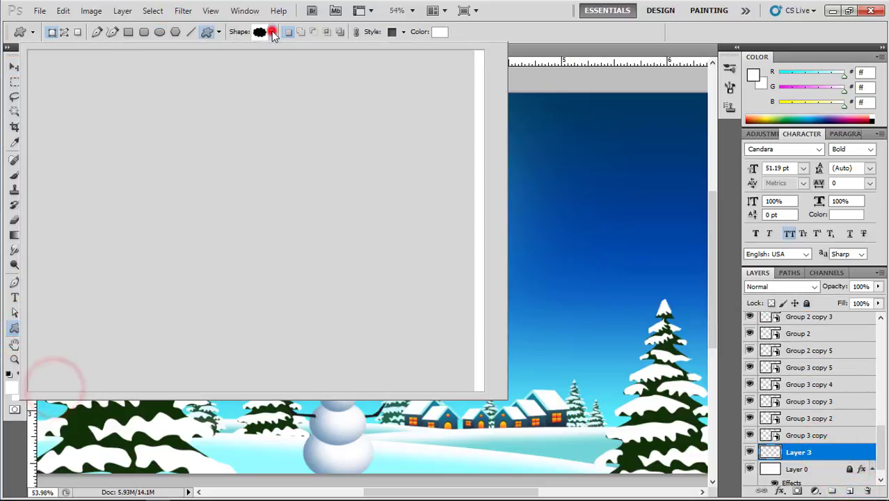
pyautogui.doubleClick(269, 144)
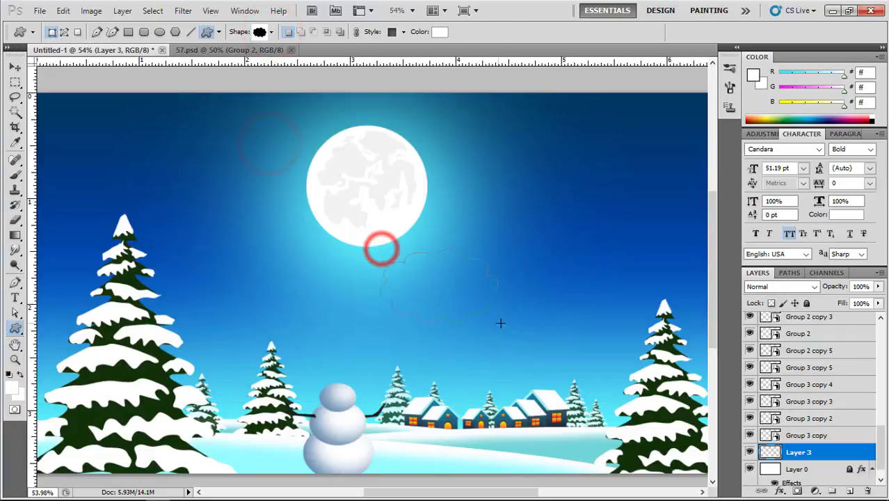
pyautogui.moveTo(501, 323); pyautogui.dragTo(514, 317)
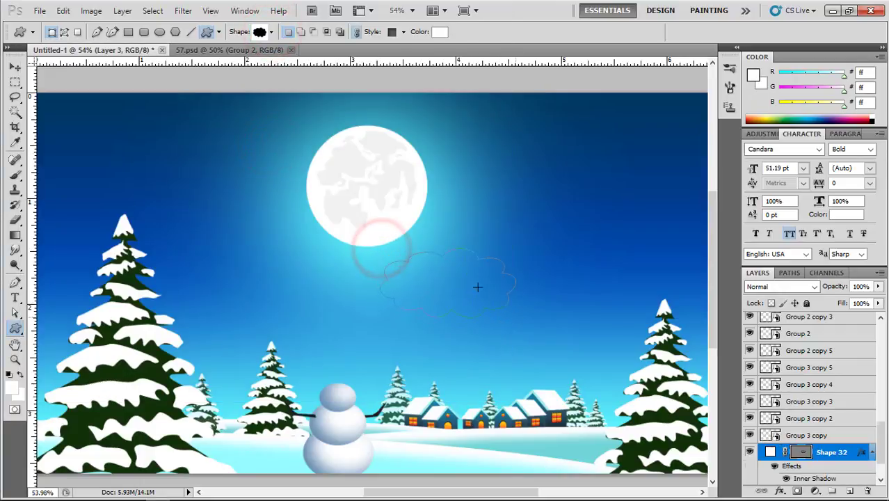
pyautogui.doubleClick(861, 452)
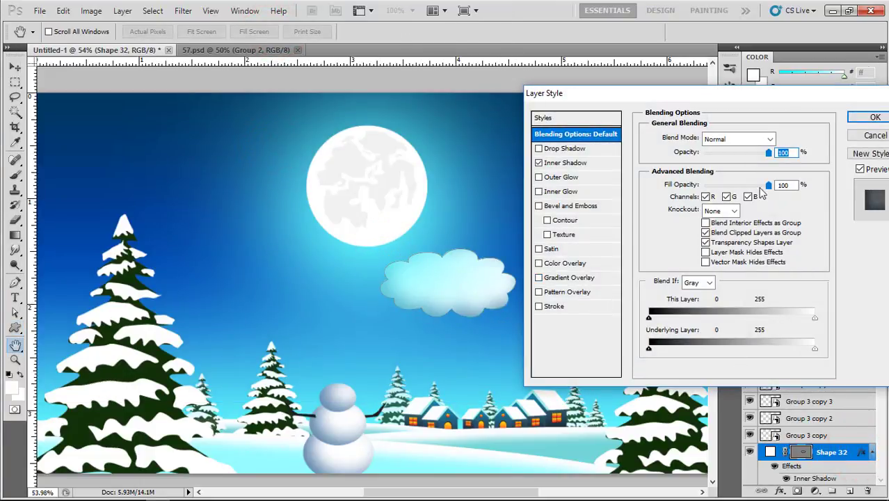
pyautogui.click(870, 117)
# Step: Restack the moon's glow layer (Layer 1) so it lies directly above the background and beneath the cloud
pyautogui.click(14, 68)
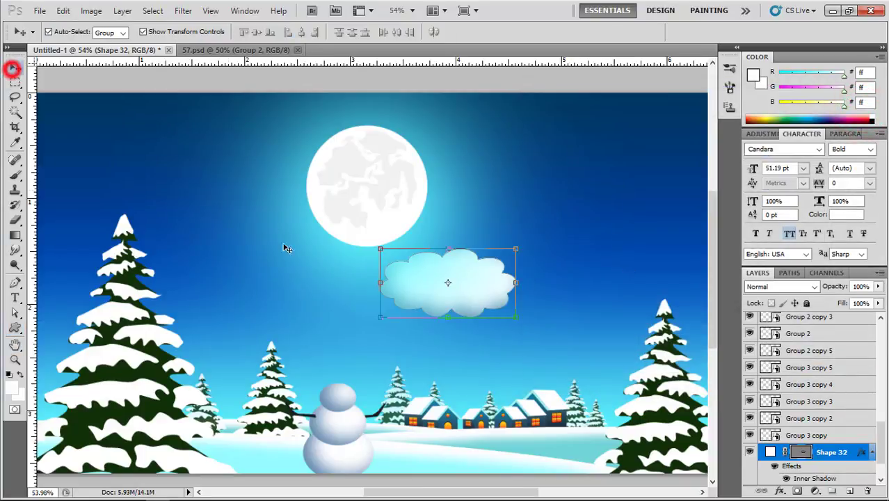
pyautogui.click(293, 245)
pyautogui.scroll(3, 292, 244)
pyautogui.scroll(4, 834, 393)
pyautogui.click(826, 424)
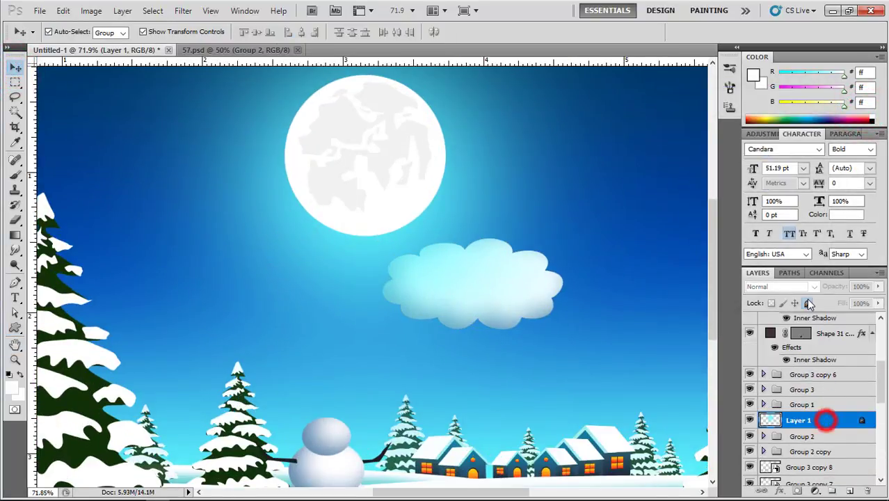
pyautogui.scroll(-5, 828, 404)
pyautogui.hotkey('ctrl', 'shift', '[')
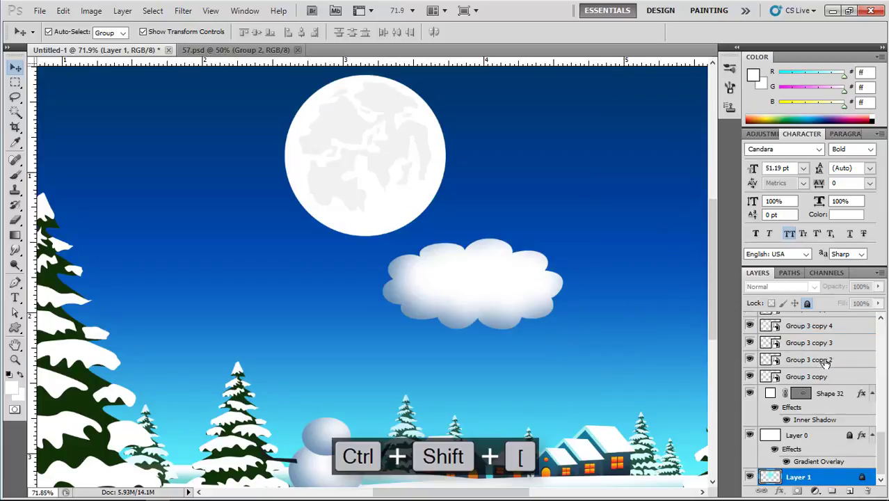
pyautogui.hotkey('ctrl', ']')
pyautogui.scroll(-3, 577, 251)
# Step: Rotate the cloud by -5.07° and move it up toward the moon's lower-right edge
pyautogui.click(506, 280)
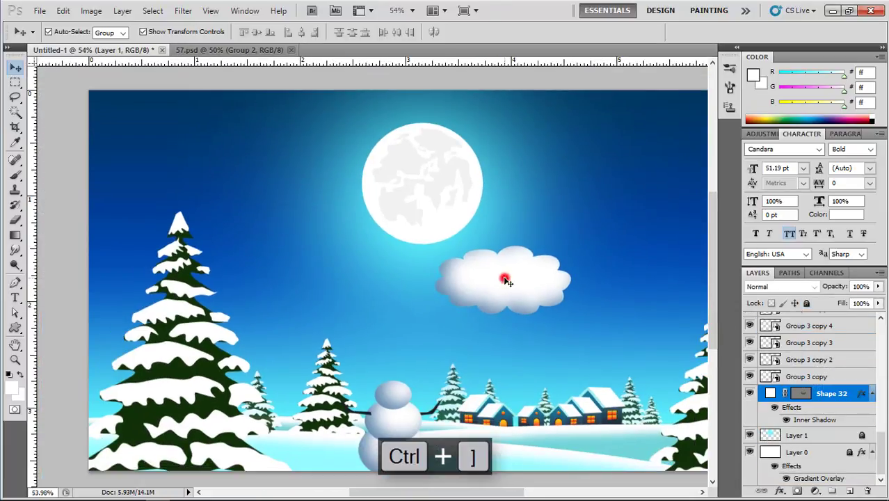
pyautogui.click(573, 281)
pyautogui.moveTo(603, 278); pyautogui.dragTo(609, 267)
pyautogui.moveTo(529, 270); pyautogui.dragTo(525, 250)
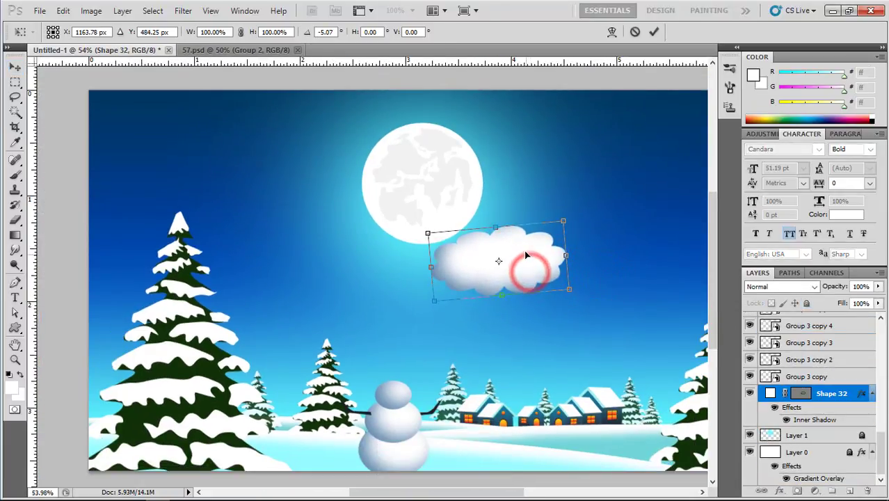
pyautogui.doubleClick(526, 251)
# Step: Turn off the Inner Shadow effect in the cloud's layer style
pyautogui.doubleClick(859, 394)
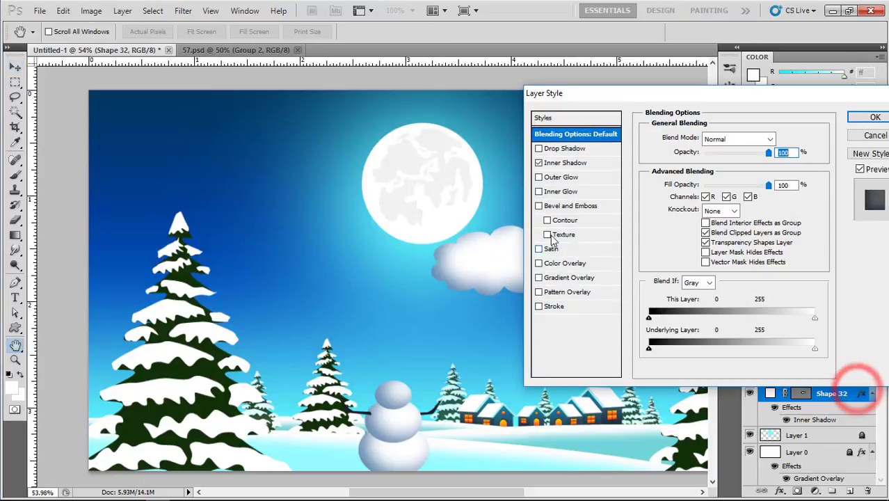
pyautogui.click(539, 162)
pyautogui.moveTo(529, 92); pyautogui.dragTo(588, 93)
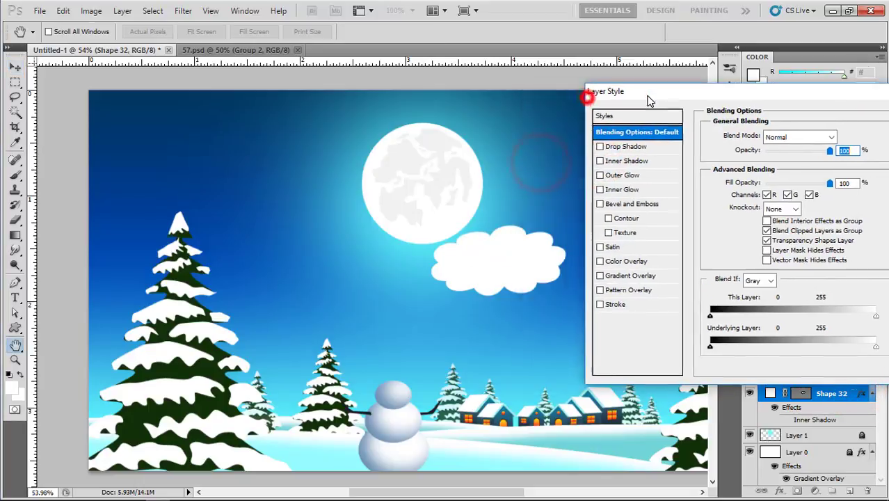
# Step: Add a Gradient Overlay to the cloud and set the gradient's starting stop to a medium blue sampled from the sky
pyautogui.click(622, 276)
pyautogui.click(771, 165)
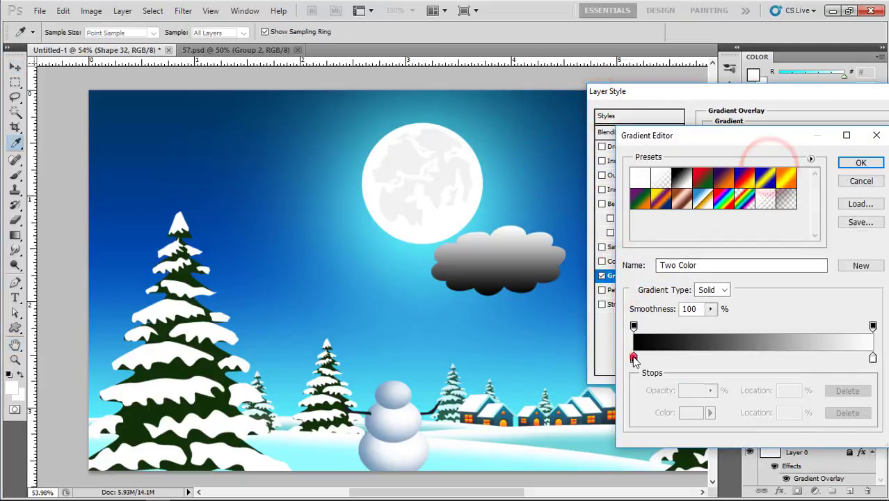
pyautogui.doubleClick(633, 357)
pyautogui.click(508, 213)
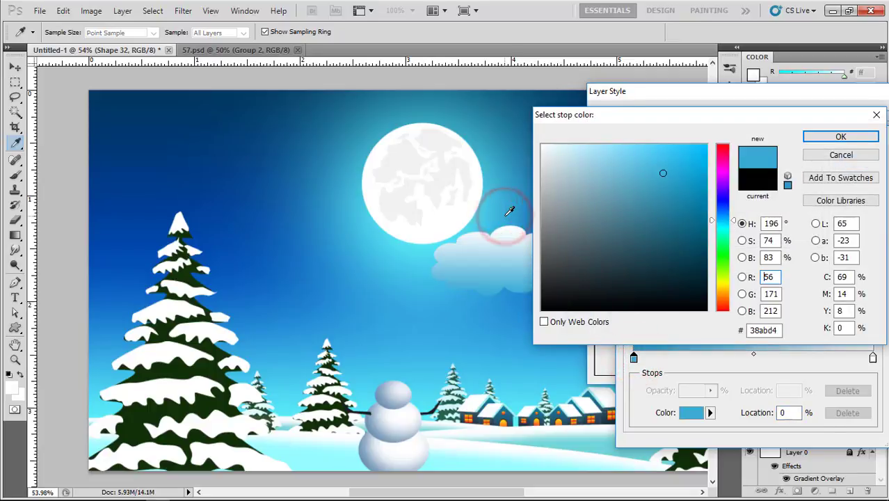
pyautogui.click(592, 151)
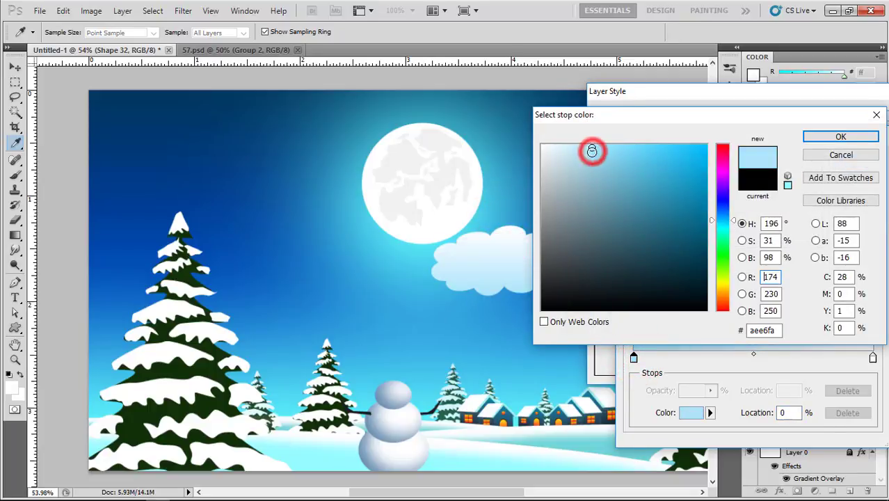
pyautogui.click(508, 293)
pyautogui.click(830, 137)
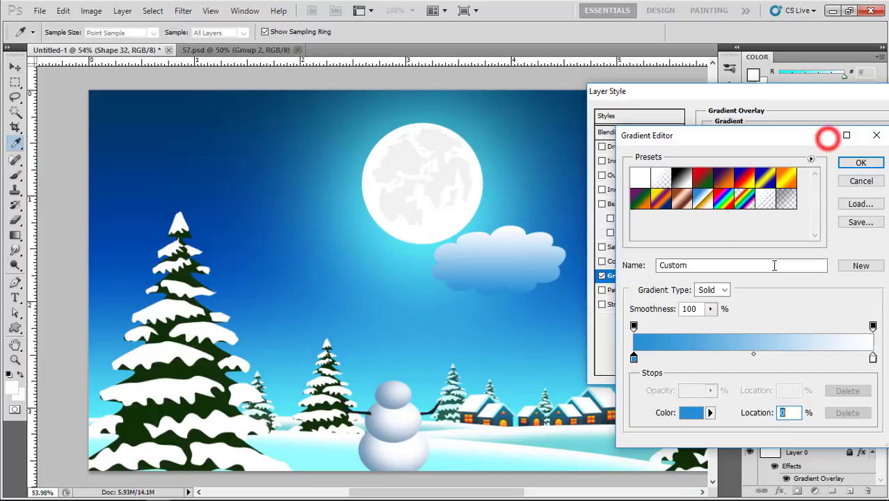
# Step: Set the cloud gradient's end stop to the light blue 66e3ff and accept the gradient
pyautogui.doubleClick(873, 357)
pyautogui.click(485, 216)
pyautogui.click(640, 152)
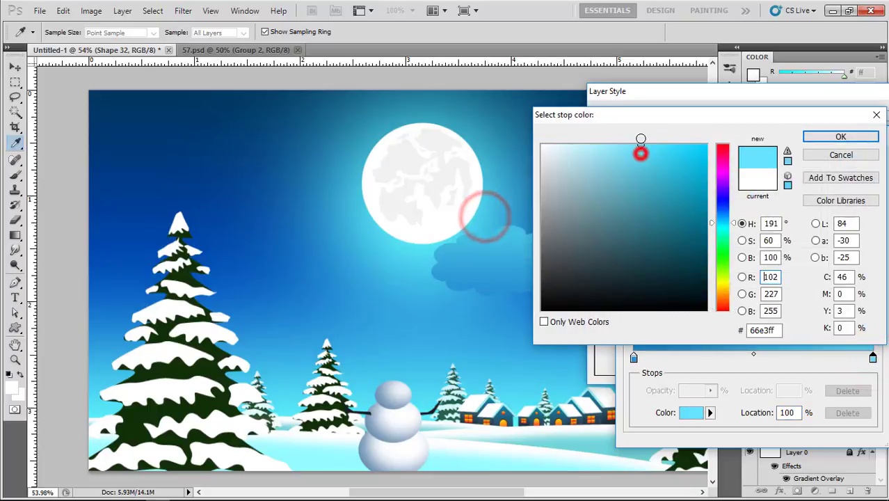
pyautogui.click(816, 136)
pyautogui.click(855, 163)
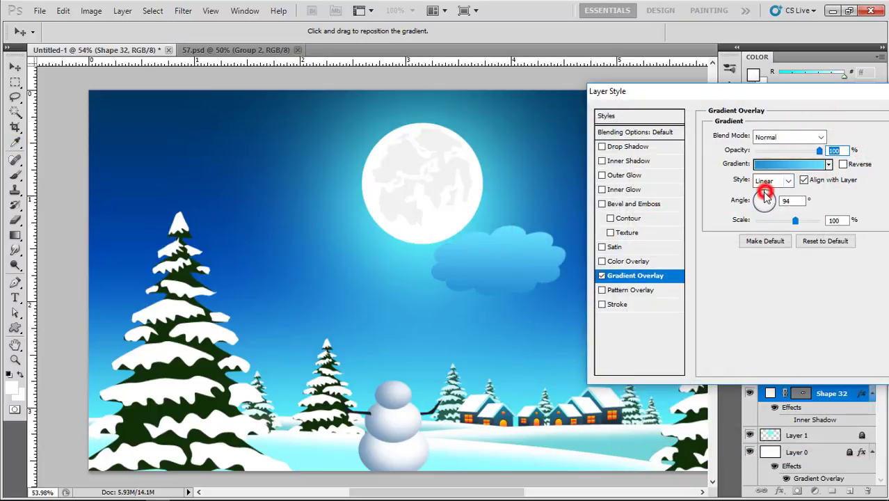
# Step: Set the cloud's gradient overlay angle to 113°, accept the style, and shift the cloud slightly left beneath the moon
pyautogui.click(766, 197)
pyautogui.click(765, 197)
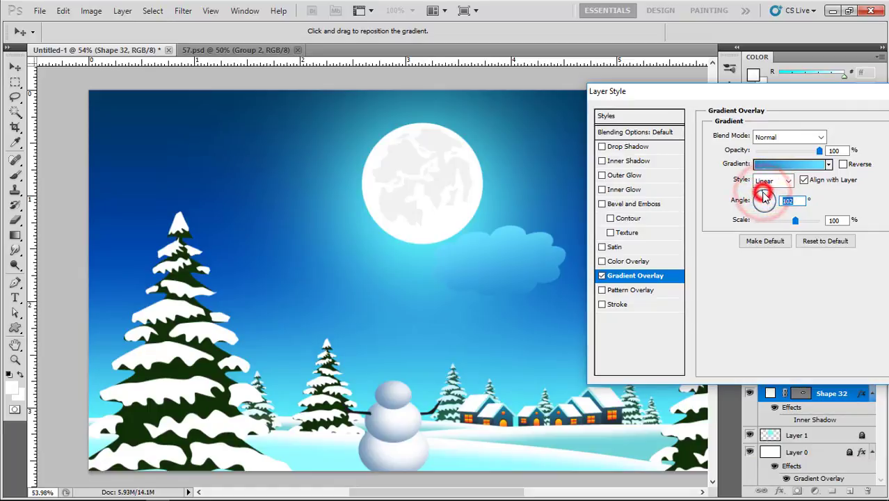
pyautogui.moveTo(882, 95); pyautogui.dragTo(846, 94)
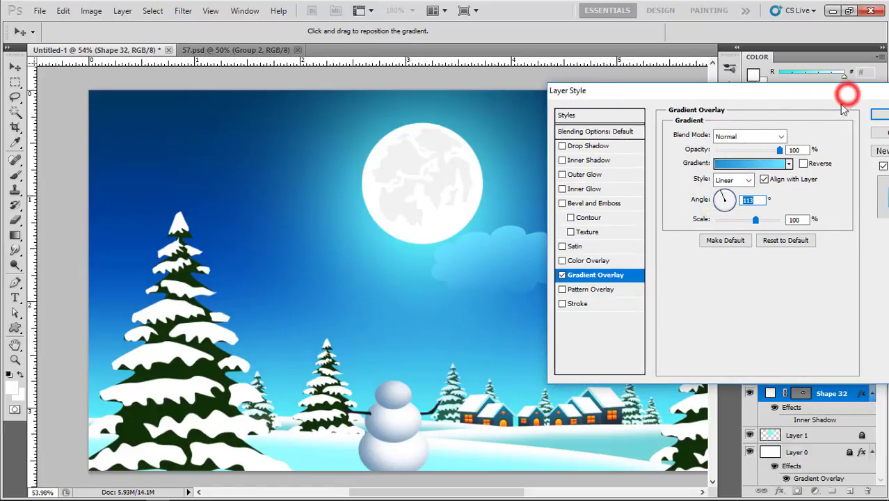
pyautogui.click(878, 113)
pyautogui.moveTo(526, 257); pyautogui.dragTo(509, 259)
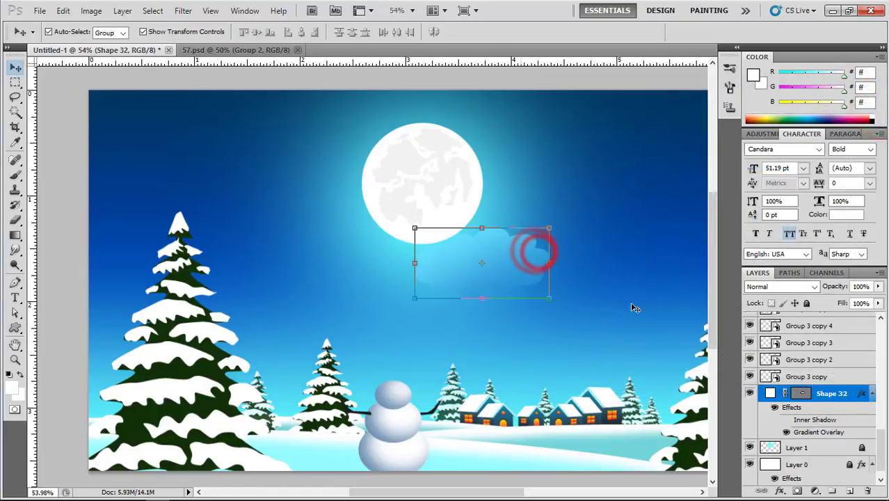
# Step: Change the end stop of the cloud's gradient overlay to a paler, nearly white light blue
pyautogui.doubleClick(854, 394)
pyautogui.click(590, 274)
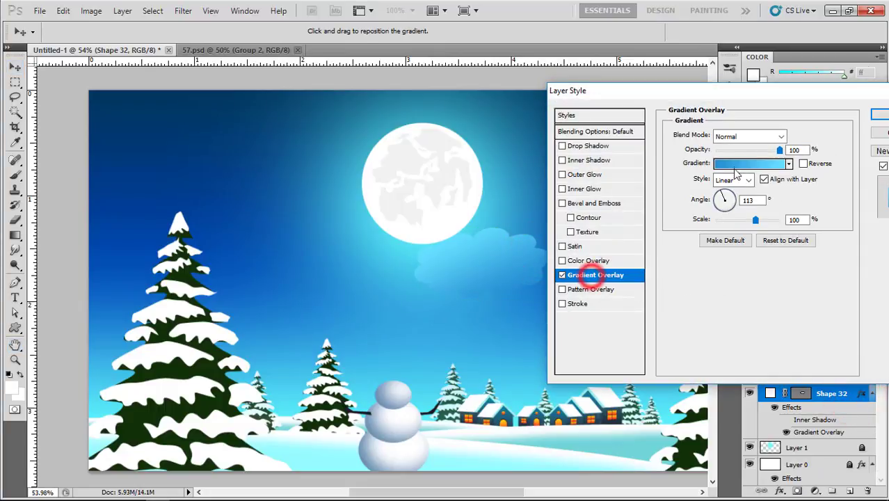
pyautogui.click(732, 157)
pyautogui.doubleClick(872, 358)
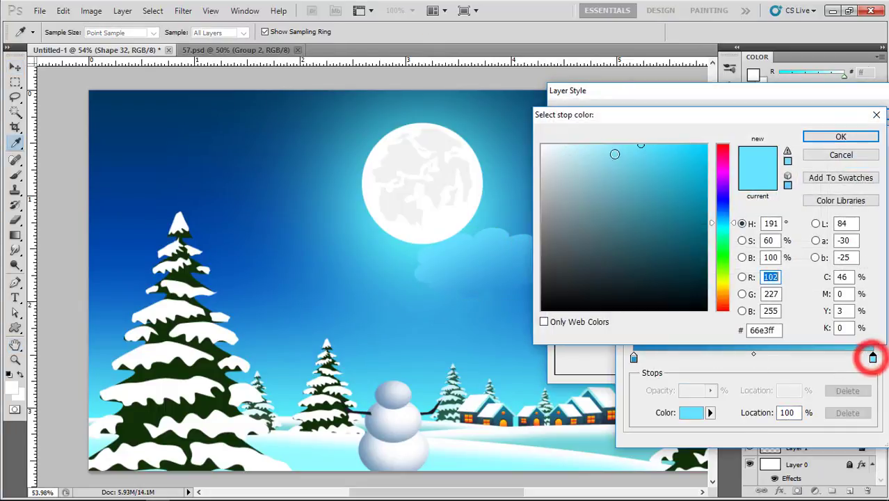
pyautogui.click(593, 145)
pyautogui.moveTo(588, 146)
pyautogui.mouseDown()
pyautogui.moveTo(572, 146)
pyautogui.moveTo(581, 145)
pyautogui.mouseUp()
pyautogui.click(811, 137)
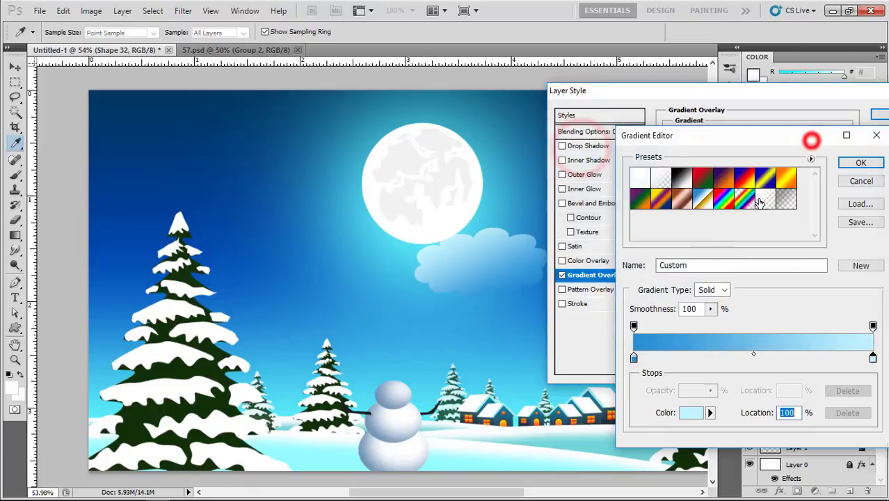
# Step: Sample the sky just below the cloud as the gradient's starting stop color, 2997d7, and accept the gradient
pyautogui.doubleClick(634, 357)
pyautogui.click(495, 299)
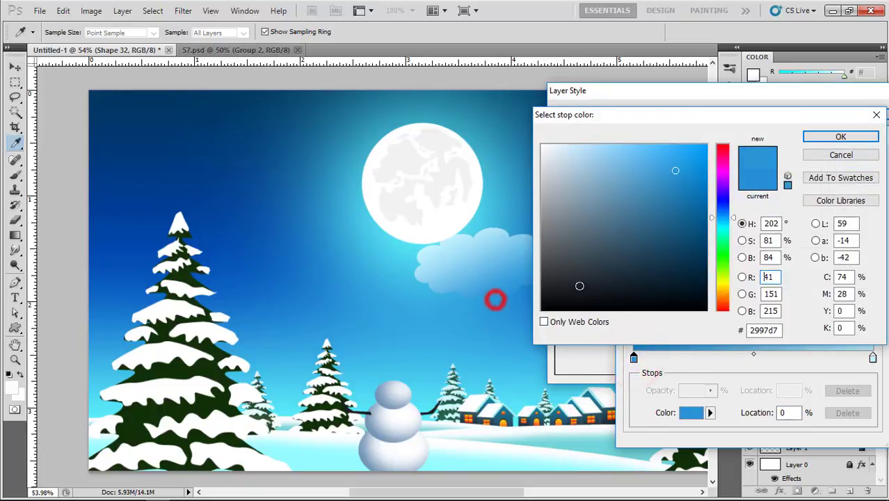
pyautogui.click(806, 137)
pyautogui.click(856, 162)
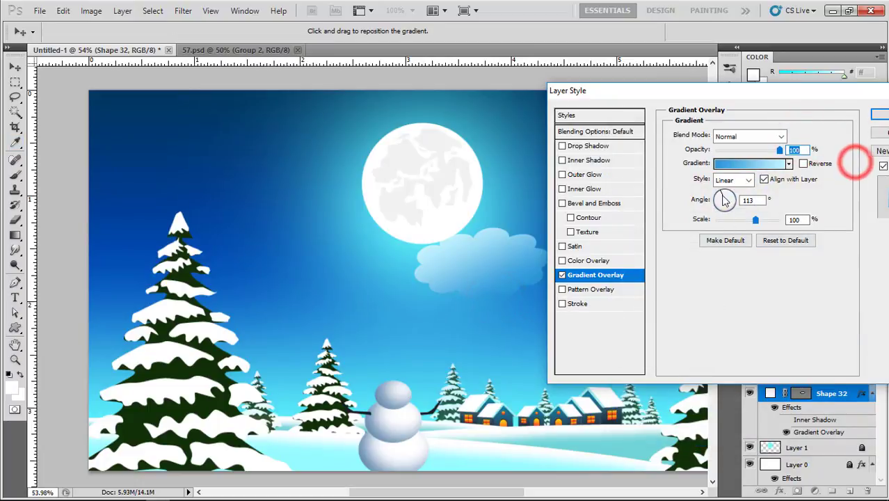
# Step: Set the cloud's gradient overlay angle to 96° and accept the layer style
pyautogui.click(724, 197)
pyautogui.moveTo(724, 194); pyautogui.dragTo(726, 194)
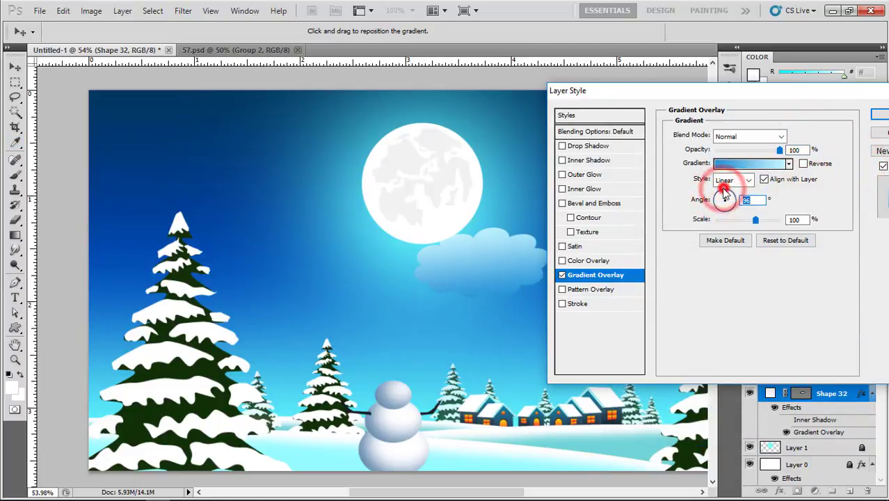
pyautogui.click(874, 115)
pyautogui.click(655, 196)
pyautogui.scroll(3, 491, 268)
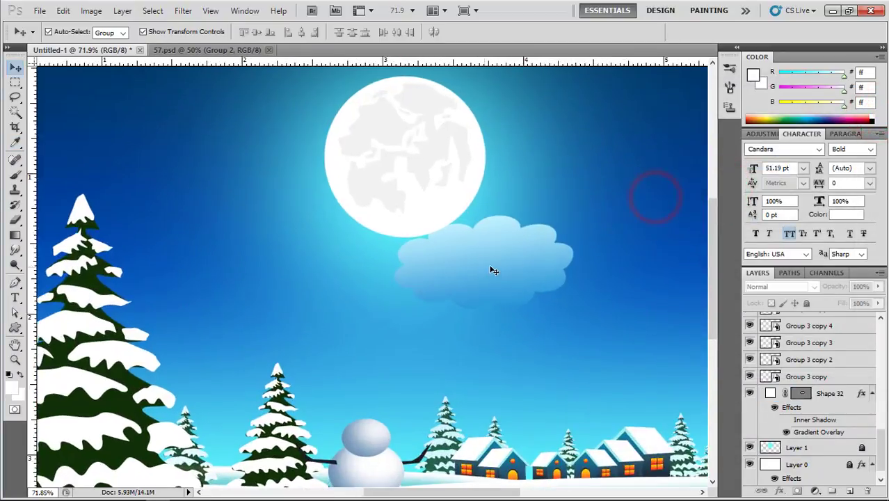
pyautogui.scroll(-2, 541, 281)
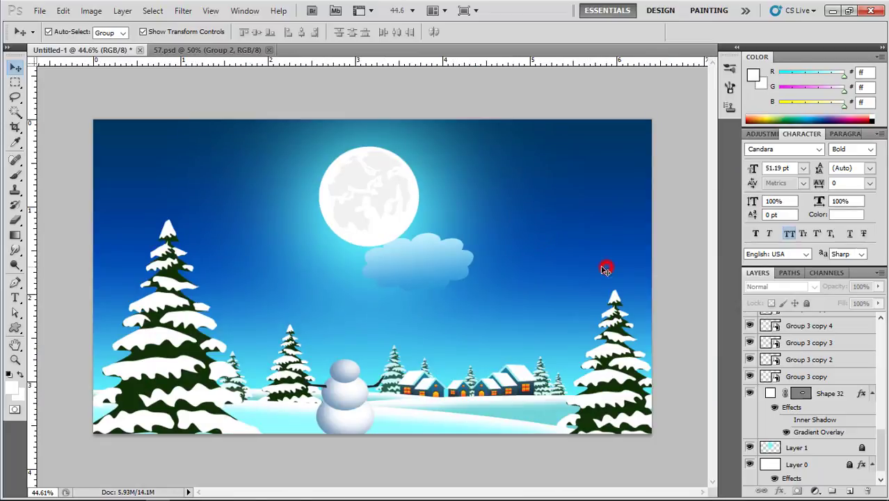
# Step: Unlock Layer 0 and, in its sky gradient overlay, move the cyan stop to 24% and the medium blue stop closer to the dark end
pyautogui.click(821, 465)
pyautogui.click(805, 304)
pyautogui.doubleClick(829, 453)
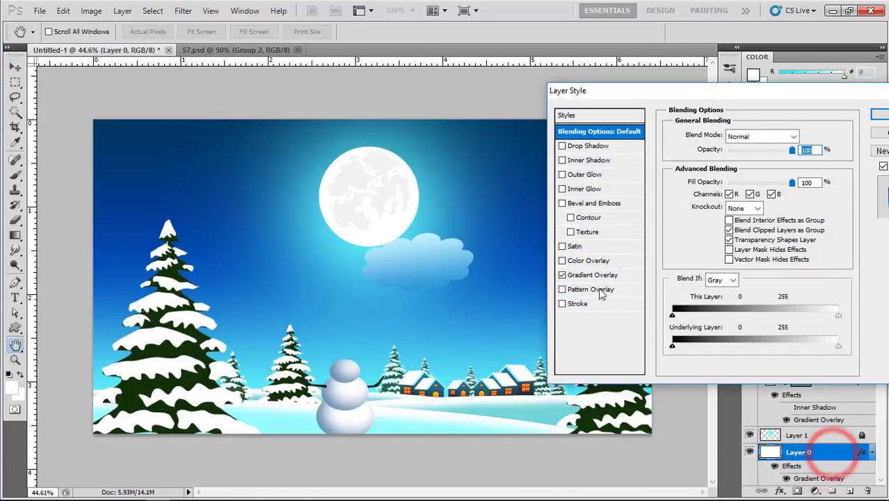
pyautogui.click(592, 275)
pyautogui.click(724, 158)
pyautogui.moveTo(656, 358); pyautogui.dragTo(698, 359)
pyautogui.moveTo(759, 357); pyautogui.dragTo(785, 358)
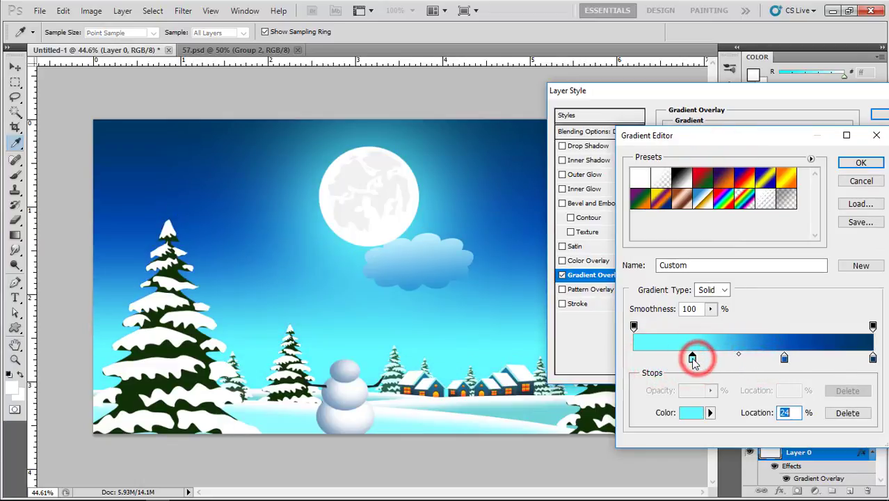
pyautogui.click(852, 163)
pyautogui.click(879, 116)
pyautogui.press('v')
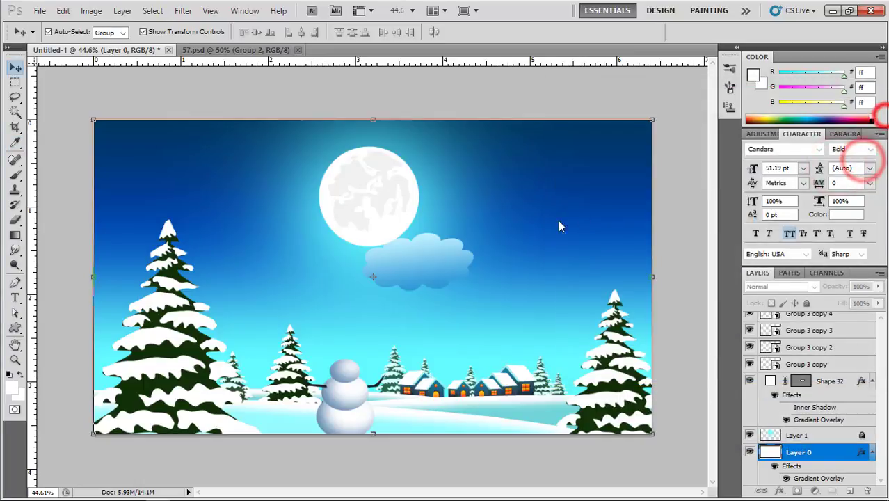
# Step: Duplicate the cloud layer and clear the layer style from the original cloud beneath the copy
pyautogui.moveTo(438, 270); pyautogui.dragTo(465, 247)
pyautogui.hotkey('ctrl', 'j')
pyautogui.rightClick(828, 440)
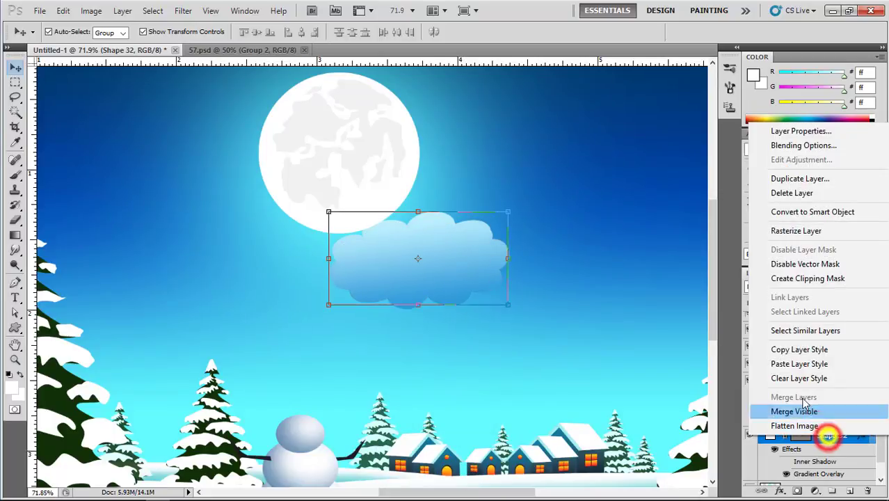
pyautogui.click(761, 377)
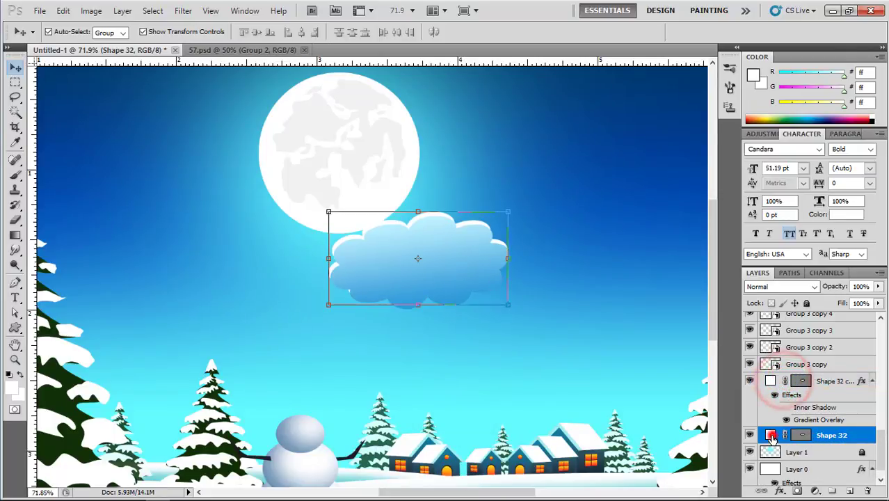
# Step: Set the fill color of the lower cloud shape to white so it forms a bright rim
pyautogui.doubleClick(771, 437)
pyautogui.moveTo(602, 160); pyautogui.dragTo(492, 106)
pyautogui.click(822, 141)
pyautogui.scroll(3, 438, 217)
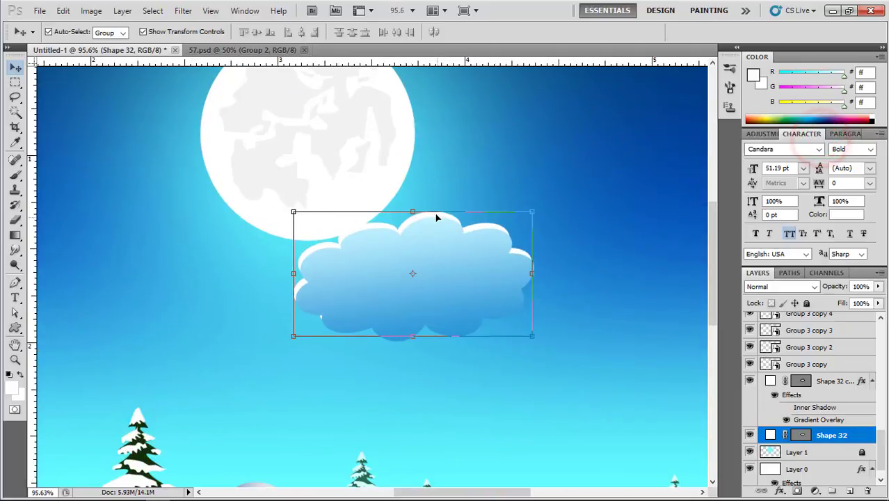
# Step: Select both the white cloud and the gradient cloud and scale them down slightly together
pyautogui.click(433, 217)
pyautogui.keyDown('shift'); pyautogui.click(461, 255); pyautogui.keyUp('shift')
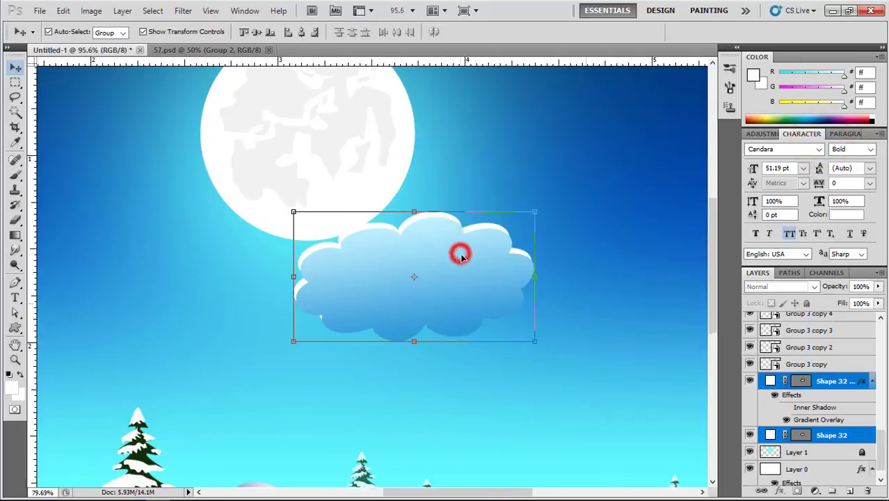
pyautogui.scroll(-7, 459, 258)
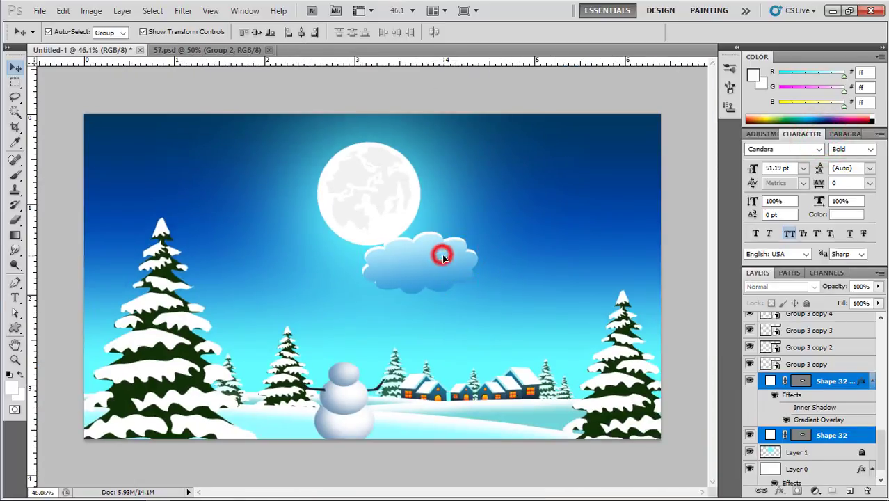
pyautogui.moveTo(478, 293); pyautogui.dragTo(468, 287)
pyautogui.doubleClick(442, 260)
# Step: Group the two cloud shapes and bring the group to the front of the layer stack
pyautogui.hotkey('ctrl', 'g')
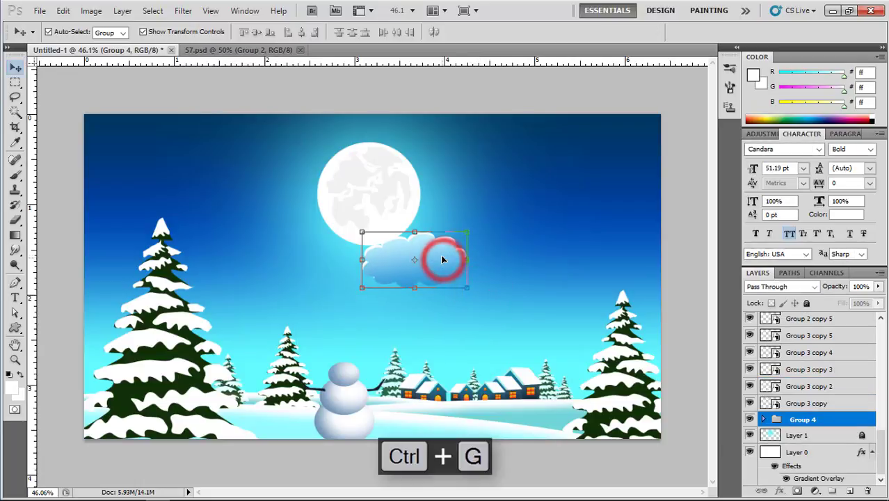
pyautogui.hotkey('ctrl', 'shift', ']')
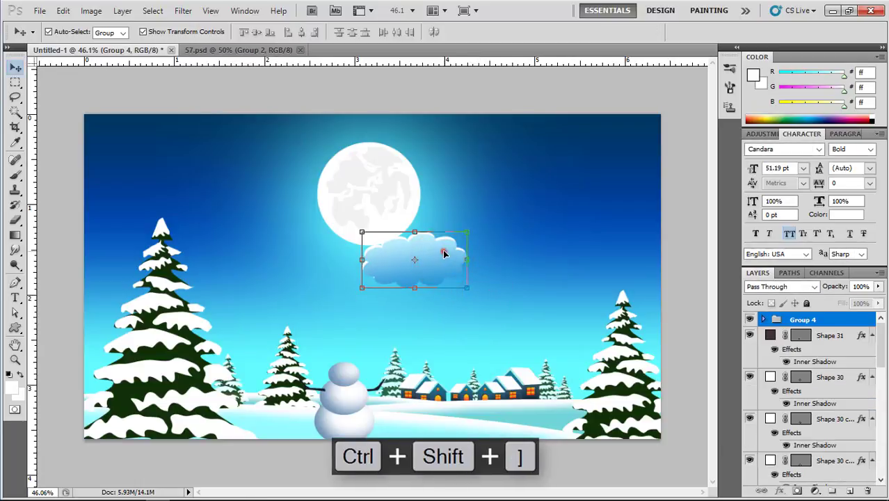
# Step: Duplicate the cloud group six times, resizing and arranging the copies into an overlapping cloud bank below the moon
pyautogui.moveTo(444, 253); pyautogui.dragTo(364, 264)
pyautogui.moveTo(393, 292); pyautogui.dragTo(376, 286)
pyautogui.moveTo(355, 269); pyautogui.dragTo(484, 271)
pyautogui.doubleClick(361, 270)
pyautogui.keyDown('alt'); pyautogui.moveTo(487, 270); pyautogui.dragTo(411, 309); pyautogui.keyUp('alt')
pyautogui.hotkey('ctrl', 'j')
pyautogui.moveTo(346, 331); pyautogui.dragTo(357, 326)
pyautogui.moveTo(410, 303); pyautogui.dragTo(414, 302)
pyautogui.doubleClick(414, 303)
pyautogui.click(560, 224)
# Step: Switch the Move tool's auto-select to Layer and select the gradient shape of the lower-left cloud
pyautogui.scroll(3, 359, 273)
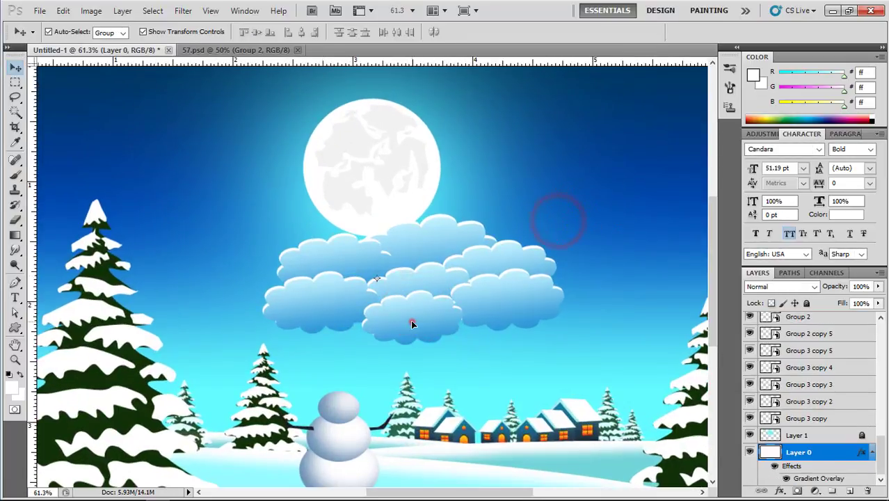
pyautogui.click(413, 322)
pyautogui.click(110, 32)
pyautogui.click(110, 50)
pyautogui.click(277, 308)
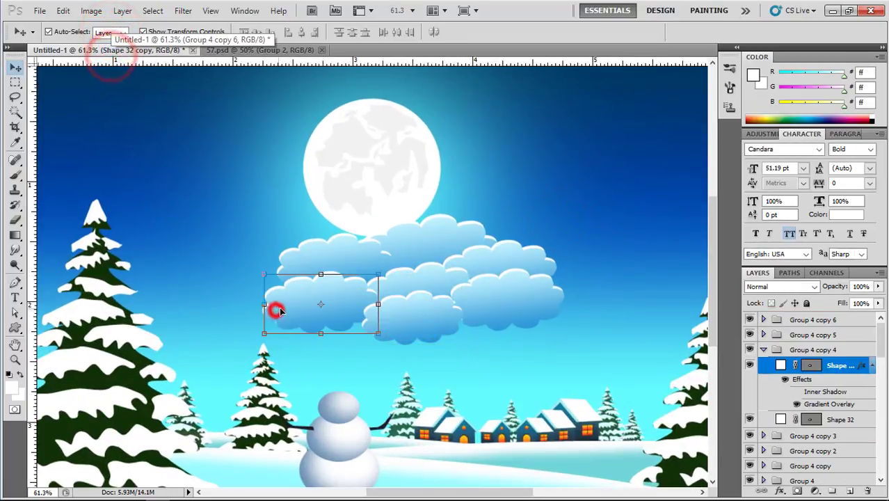
# Step: Set the starting stop of the lower-left cloud's gradient overlay to 4ad1ef sampled from the nearby sky, and accept the style
pyautogui.doubleClick(860, 363)
pyautogui.click(589, 276)
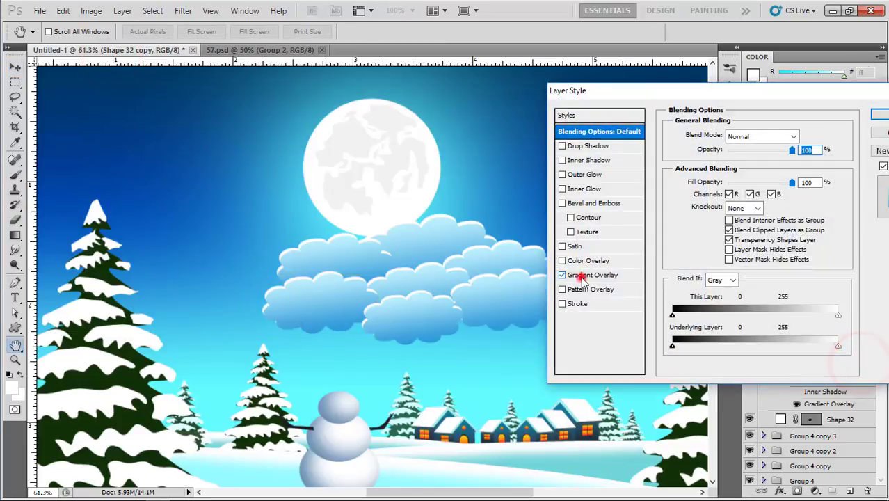
pyautogui.click(729, 165)
pyautogui.click(634, 356)
pyautogui.doubleClick(634, 356)
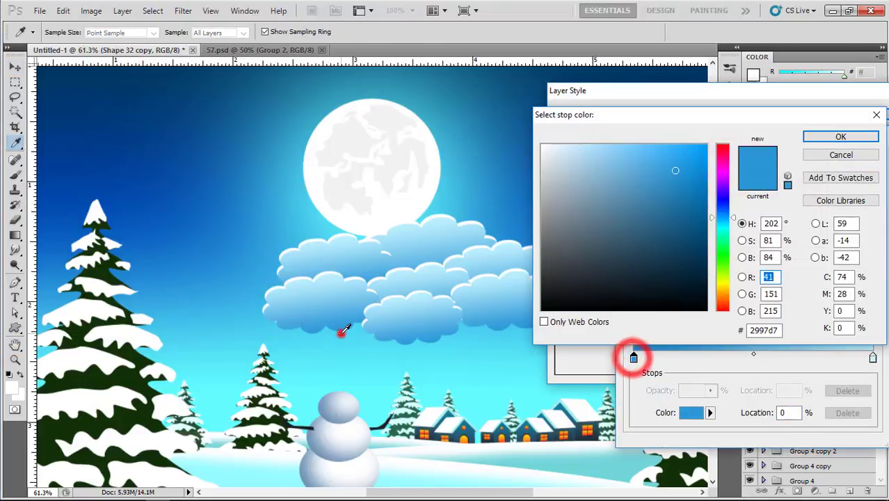
pyautogui.click(334, 337)
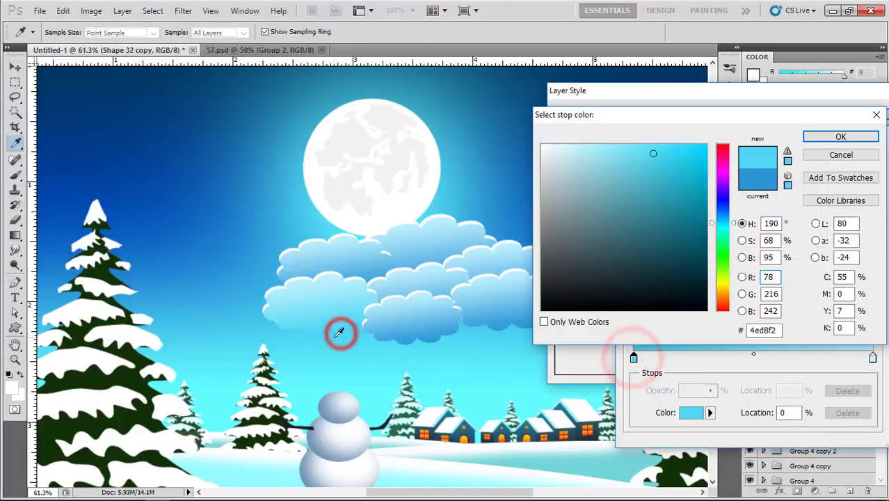
pyautogui.click(279, 331)
pyautogui.click(264, 329)
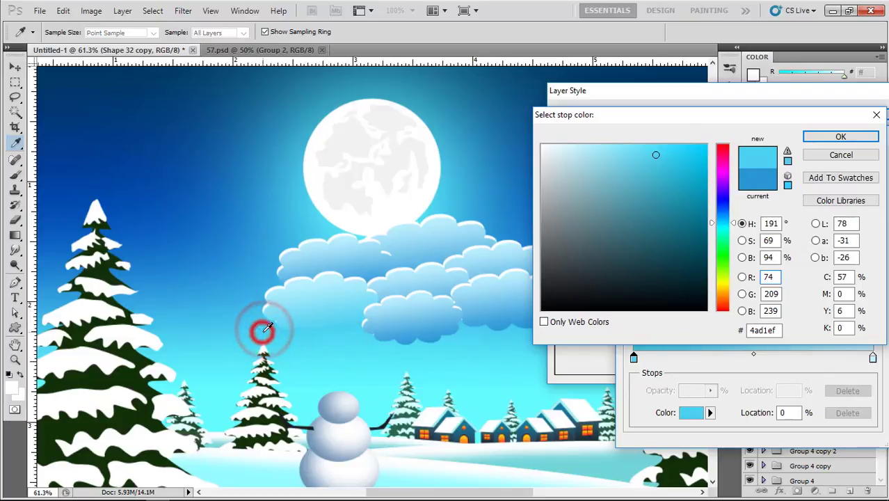
pyautogui.click(815, 134)
pyautogui.click(858, 158)
pyautogui.click(851, 159)
pyautogui.press('v')
# Step: Set the starting stop of the lower-middle cloud's gradient overlay to 50ddf3 sampled from the sky beneath it, and accept the style
pyautogui.click(424, 326)
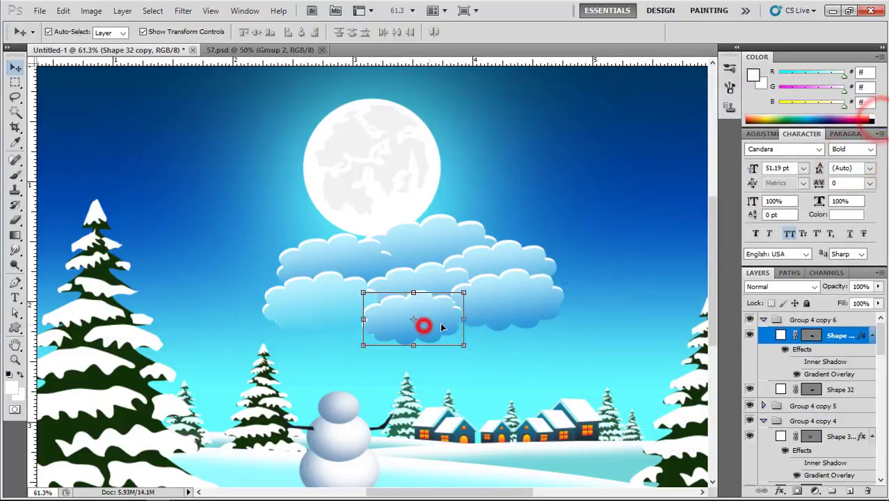
pyautogui.doubleClick(858, 336)
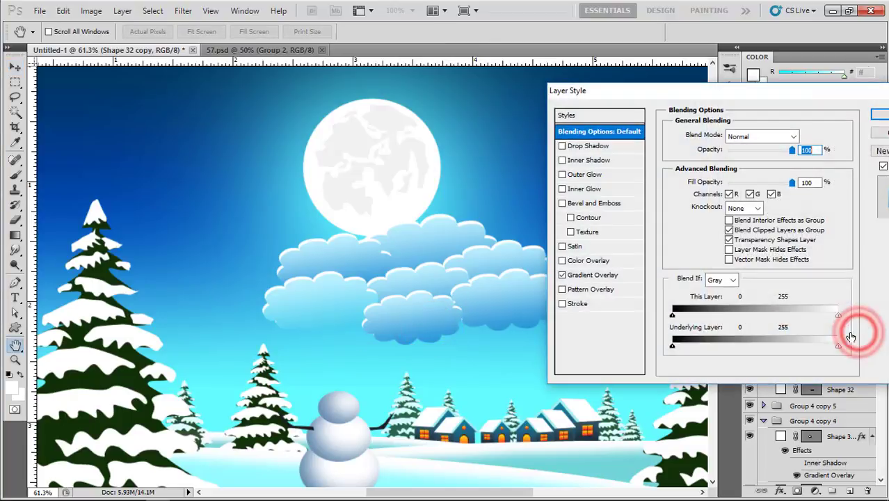
pyautogui.click(597, 280)
pyautogui.click(727, 167)
pyautogui.doubleClick(633, 357)
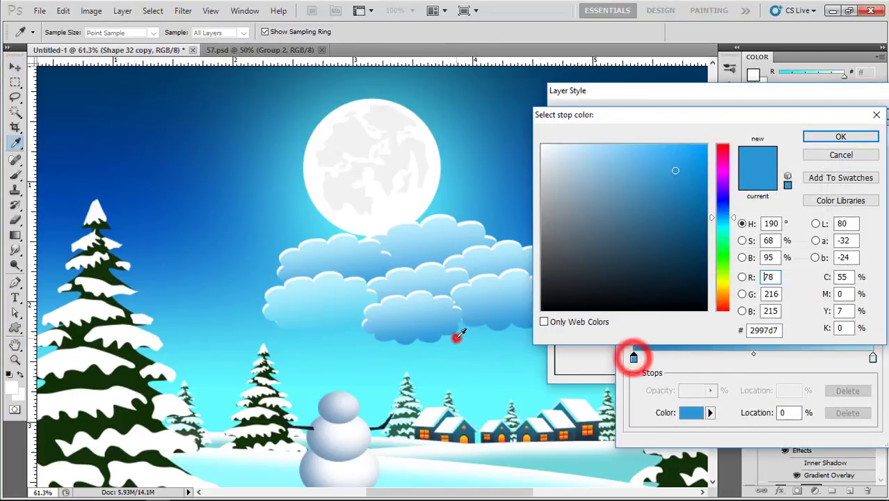
pyautogui.moveTo(456, 338); pyautogui.dragTo(451, 341)
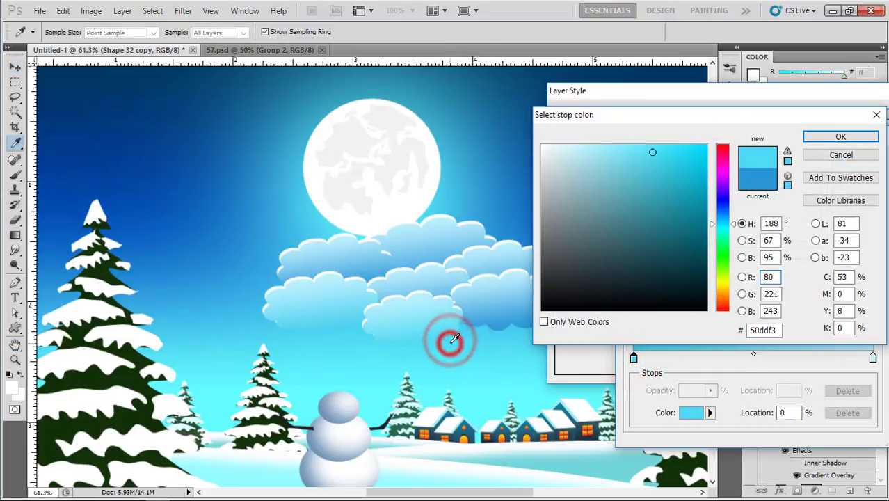
pyautogui.click(826, 139)
pyautogui.click(842, 163)
pyautogui.click(882, 109)
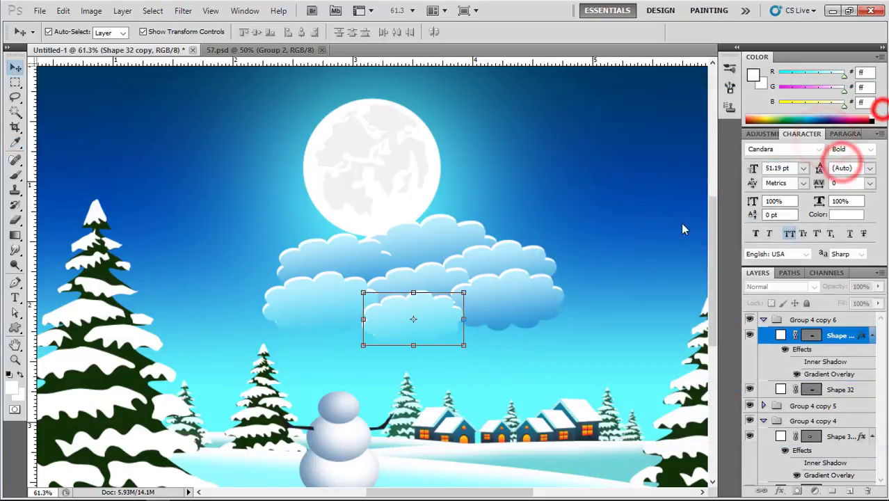
# Step: Set the starting stop of the lower-right cloud's gradient overlay to 47cbee sampled from the sky beneath it, and accept the style
pyautogui.click(523, 302)
pyautogui.doubleClick(856, 422)
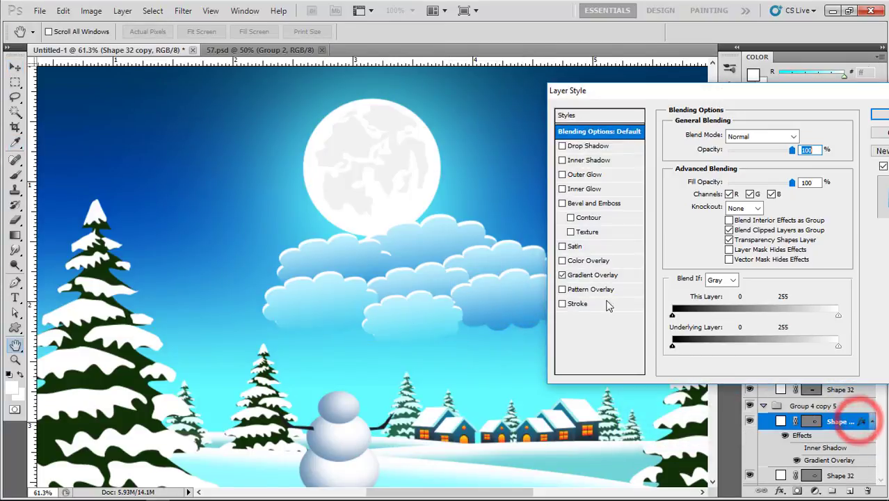
pyautogui.click(588, 275)
pyautogui.click(727, 170)
pyautogui.doubleClick(634, 358)
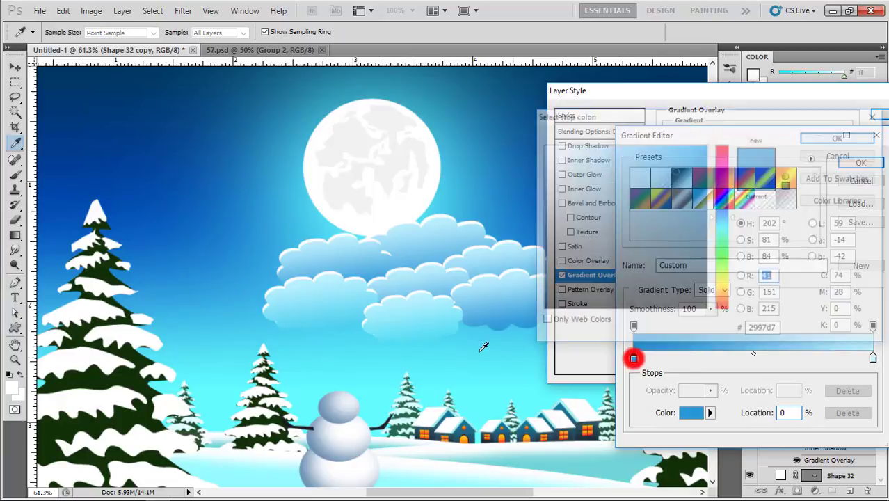
pyautogui.click(510, 330)
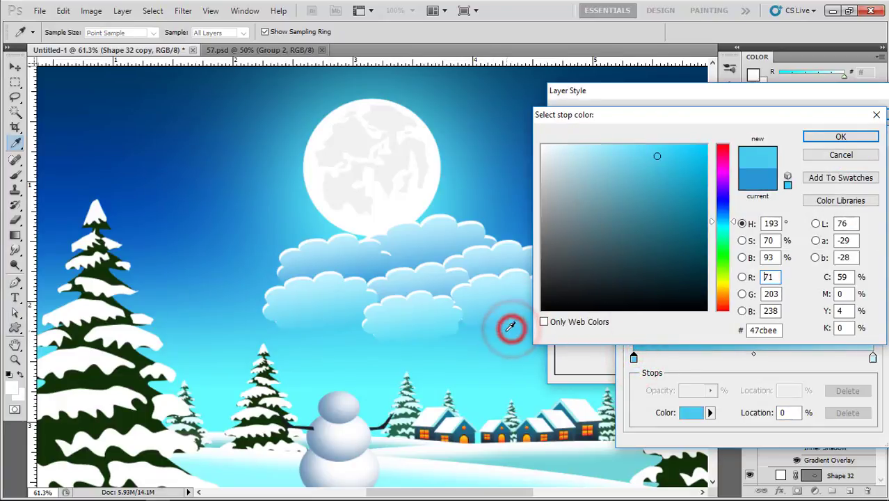
pyautogui.click(840, 137)
pyautogui.click(857, 163)
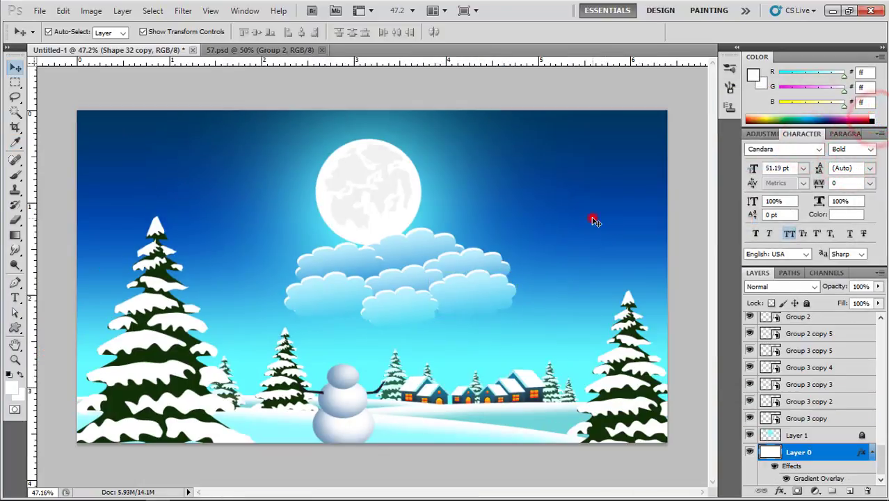
# Step: Copy the falling-snow layer from 57.psd into Untitled-1, placing it over the whole scene above the cloud groups
pyautogui.scroll(-3, 516, 248)
pyautogui.click(612, 242)
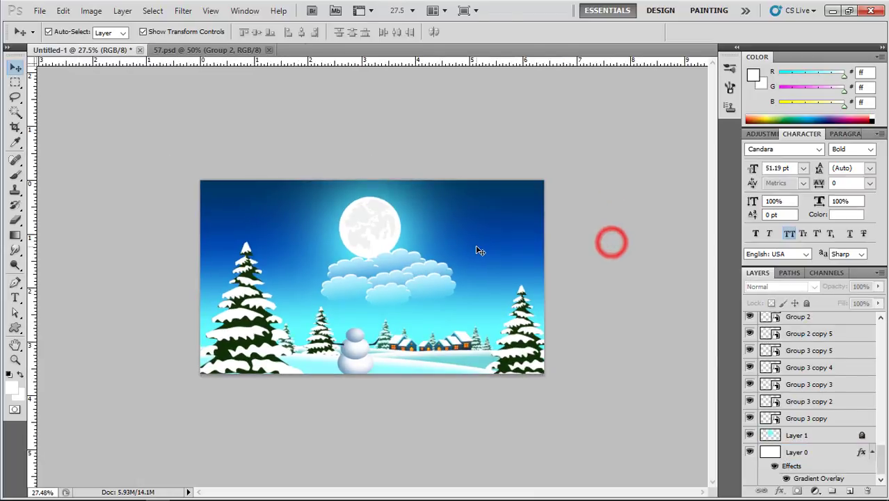
pyautogui.hotkey('ctrl', '+')
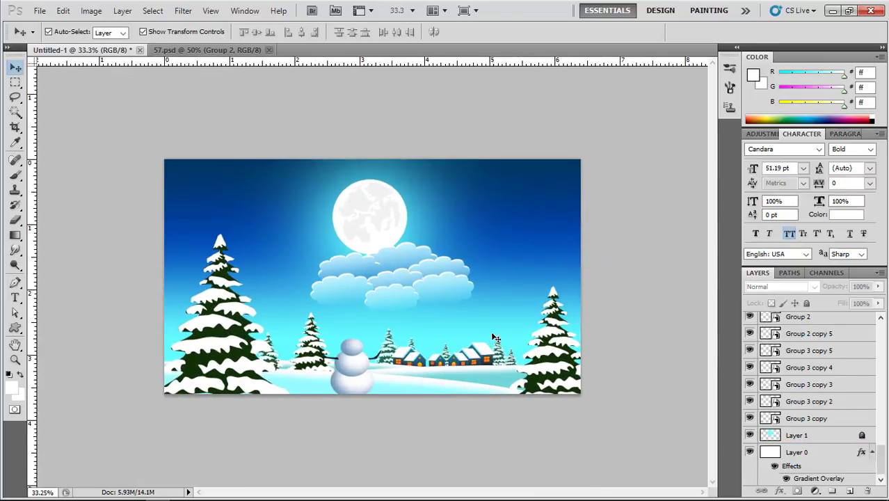
pyautogui.hotkey('ctrl', '+')
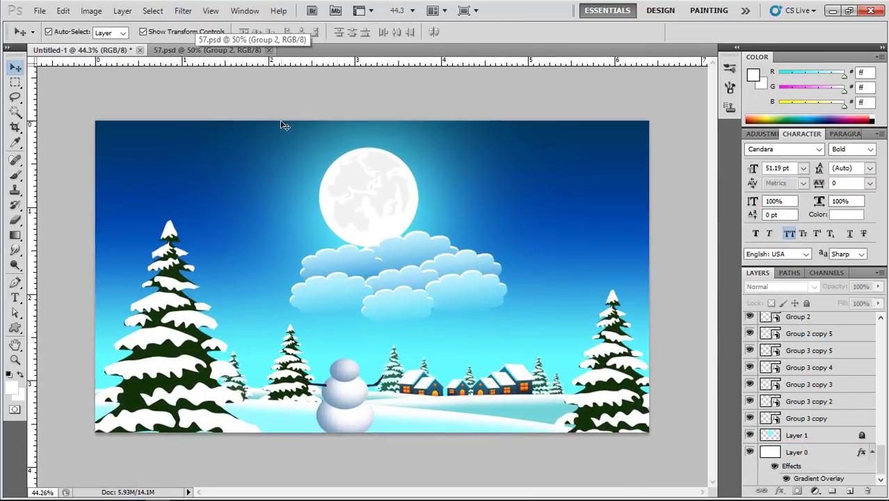
pyautogui.click(223, 52)
pyautogui.moveTo(216, 108); pyautogui.dragTo(246, 151)
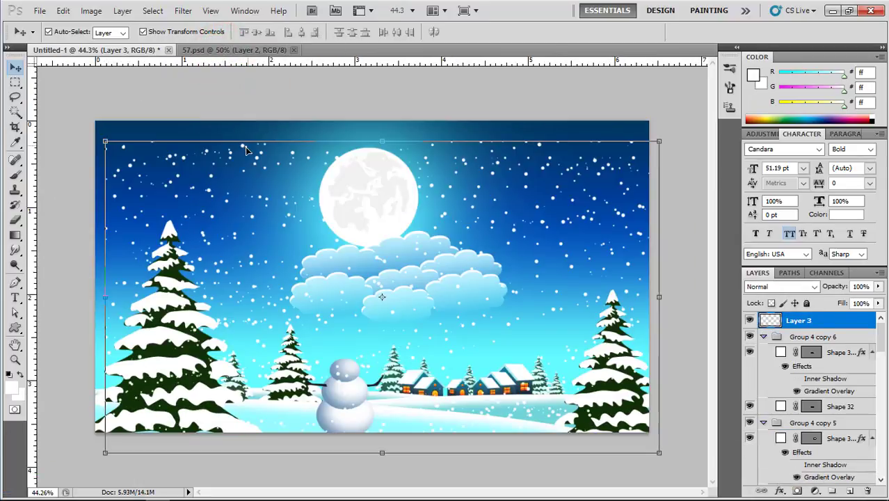
# Step: Undo the accidental background shift, nudge the snow layer up and left to align with the canvas edges, and lower its opacity
pyautogui.click(527, 174)
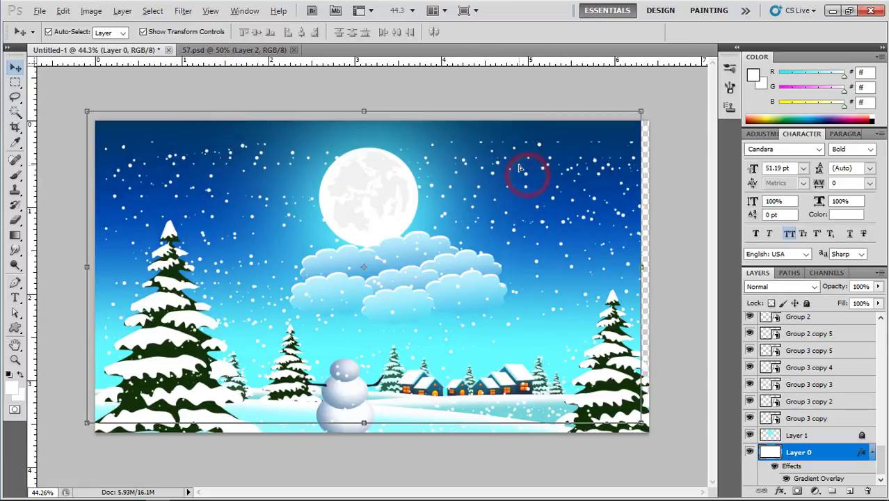
pyautogui.hotkey('ctrl', 'alt', 'z')
pyautogui.hotkey('shift', 'Up')
pyautogui.hotkey('shift', 'Up')
pyautogui.hotkey('shift', 'Up')
pyautogui.hotkey('shift', 'Up')
pyautogui.hotkey('shift', 'Up')
pyautogui.hotkey('shift', 'Up')
pyautogui.hotkey('shift', 'Up')
pyautogui.hotkey('shift', 'Up')
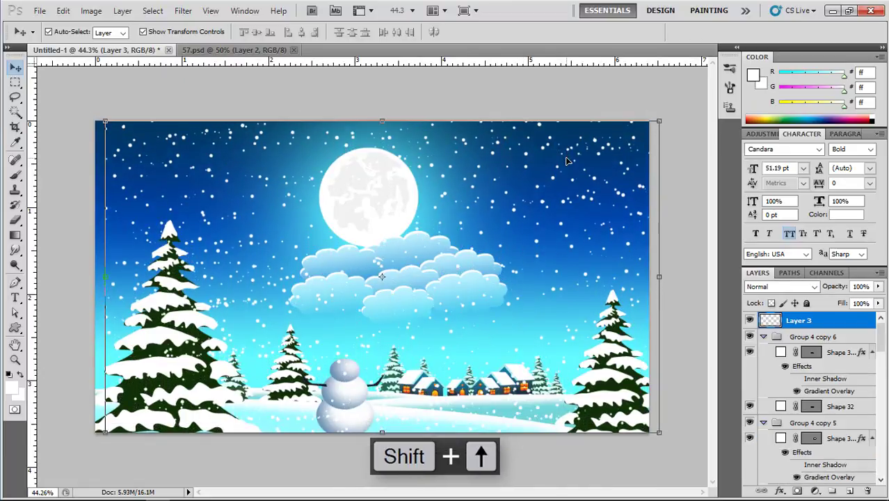
pyautogui.hotkey('shift', 'Left')
pyautogui.hotkey('shift', 'Left')
pyautogui.hotkey('shift', 'Left')
pyautogui.hotkey('shift', 'Left')
pyautogui.press('Down')
pyautogui.press('Right')
pyautogui.press('Right')
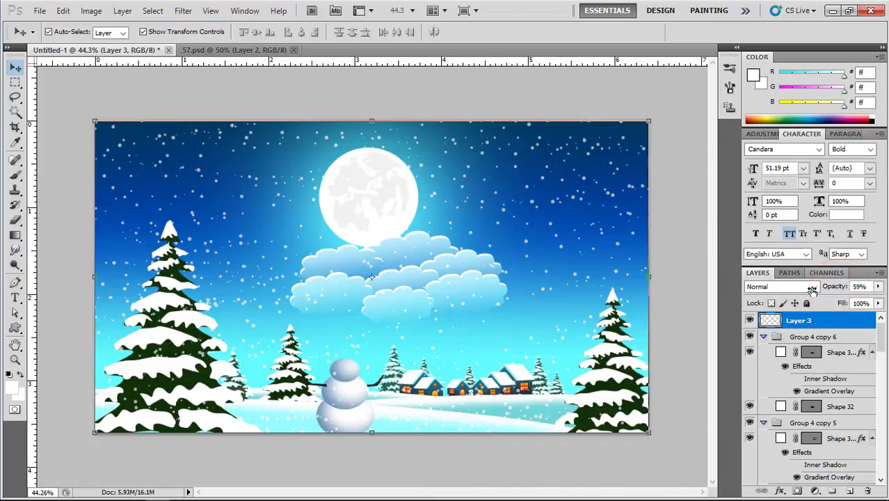
pyautogui.click(686, 240)
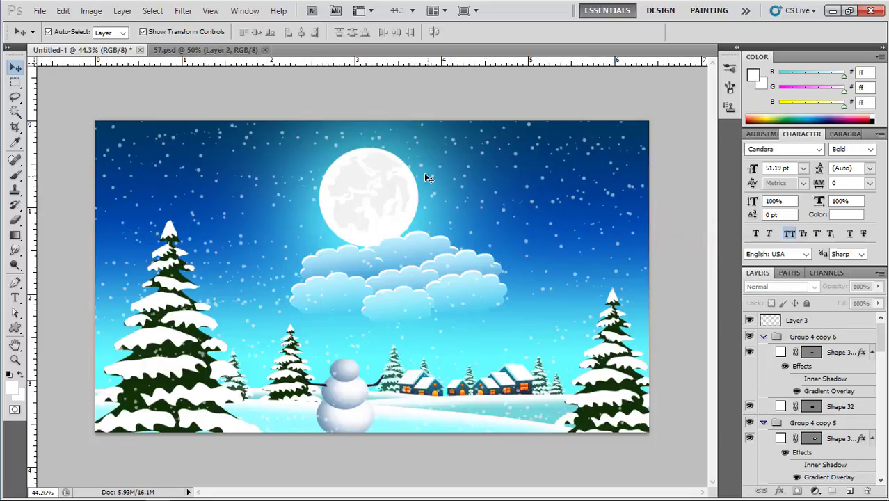
pyautogui.hotkey('ctrl', '0')
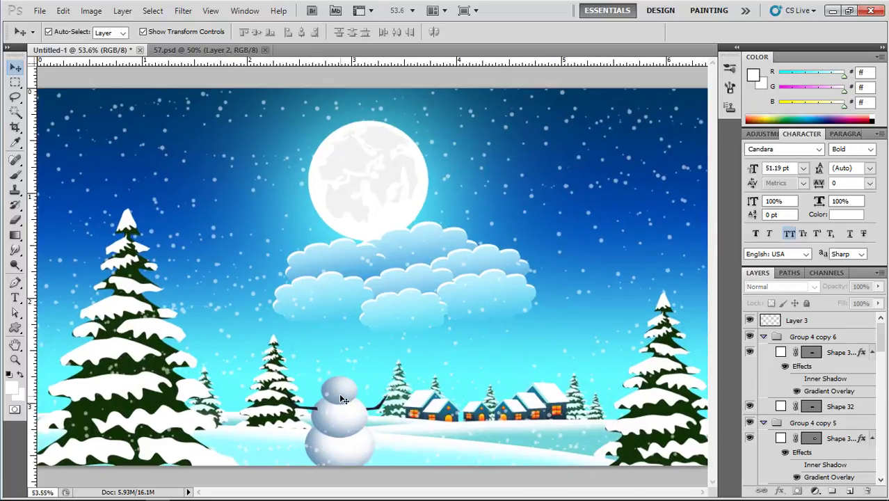
pyautogui.click(340, 390)
pyautogui.click(360, 377)
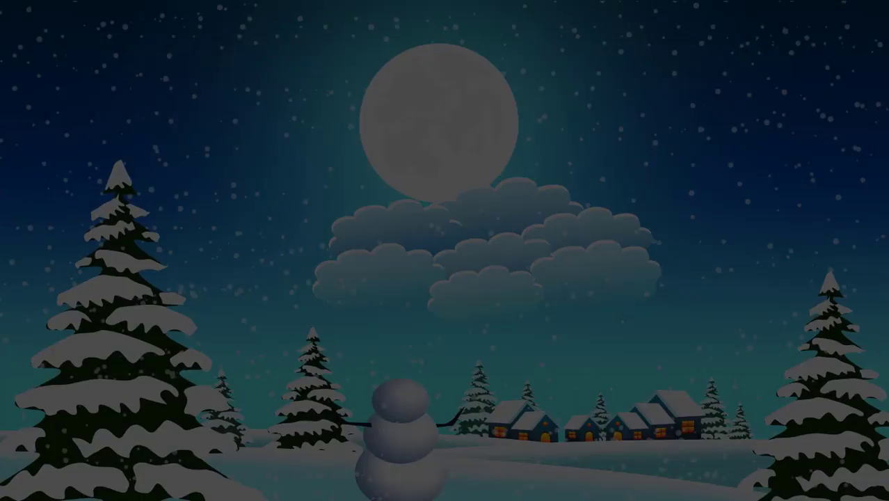